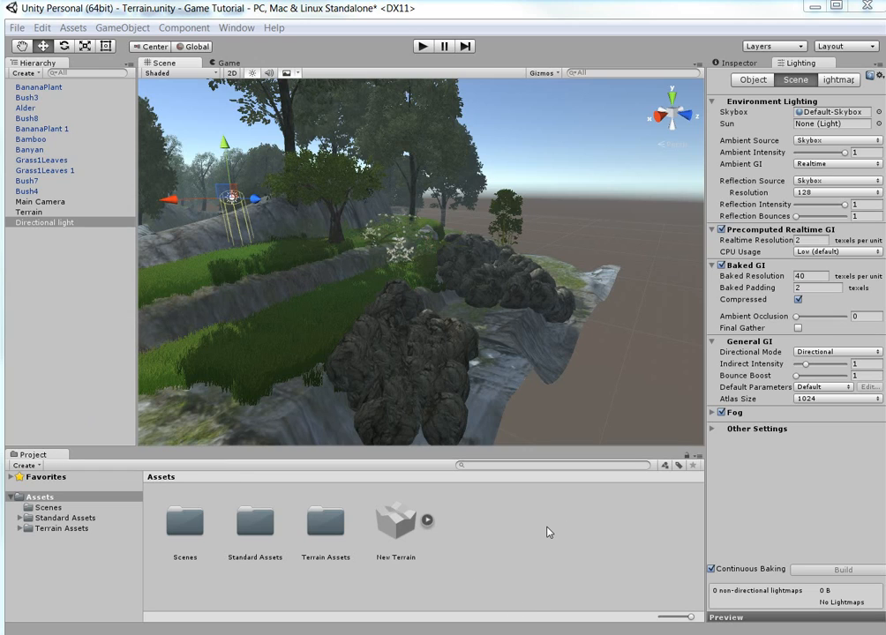
Create a new material named sky in the Assets folder
{"action": "right_click", "coordinate": [495, 517]}
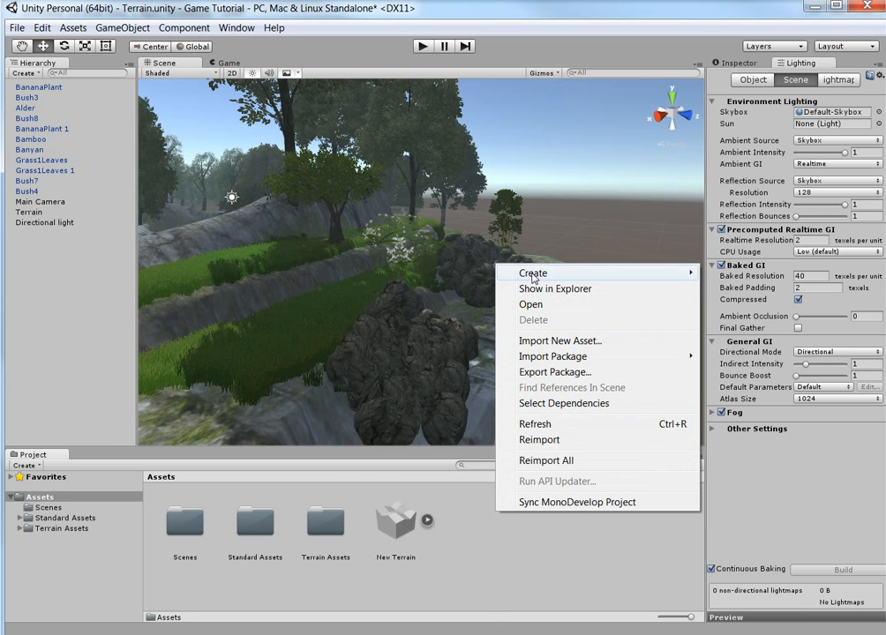
{"action": "mouse_move", "coordinate": [534, 274]}
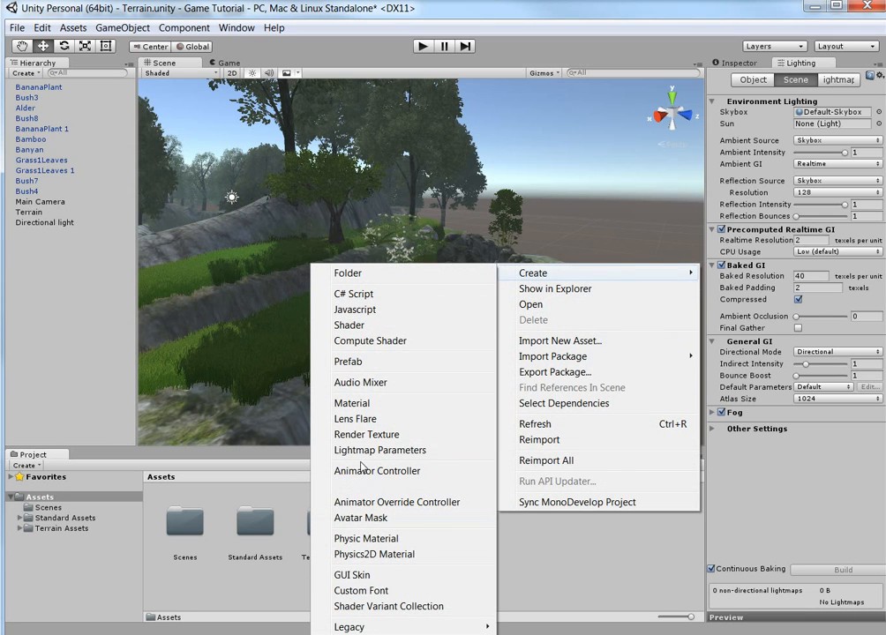
{"action": "left_click", "coordinate": [353, 403]}
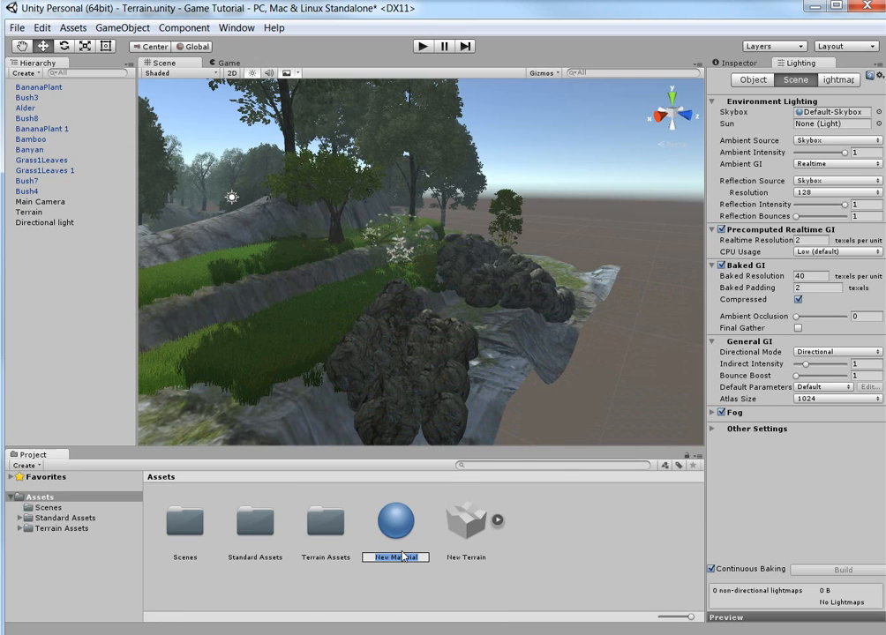
{"action": "type", "text": "sky"}
{"action": "key", "text": "Return"}
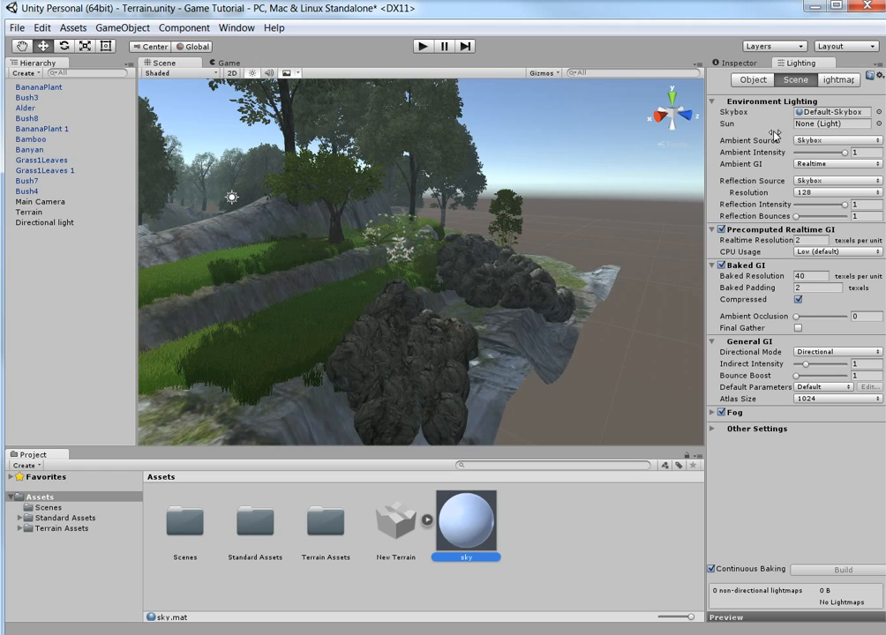
Set the sky material's shader to Skybox/6 Sided
{"action": "left_click", "coordinate": [738, 64]}
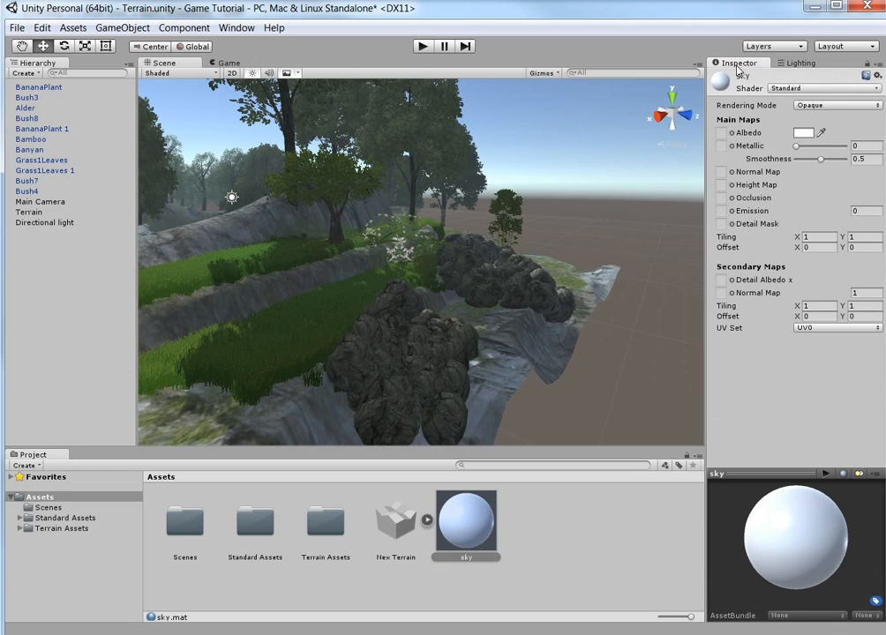
{"action": "left_click", "coordinate": [800, 90]}
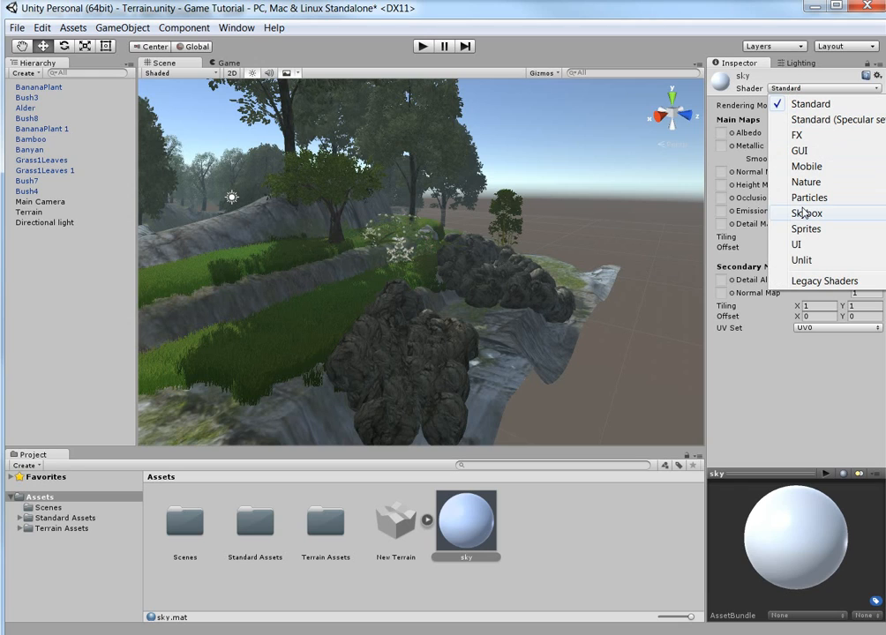
{"action": "mouse_move", "coordinate": [803, 213]}
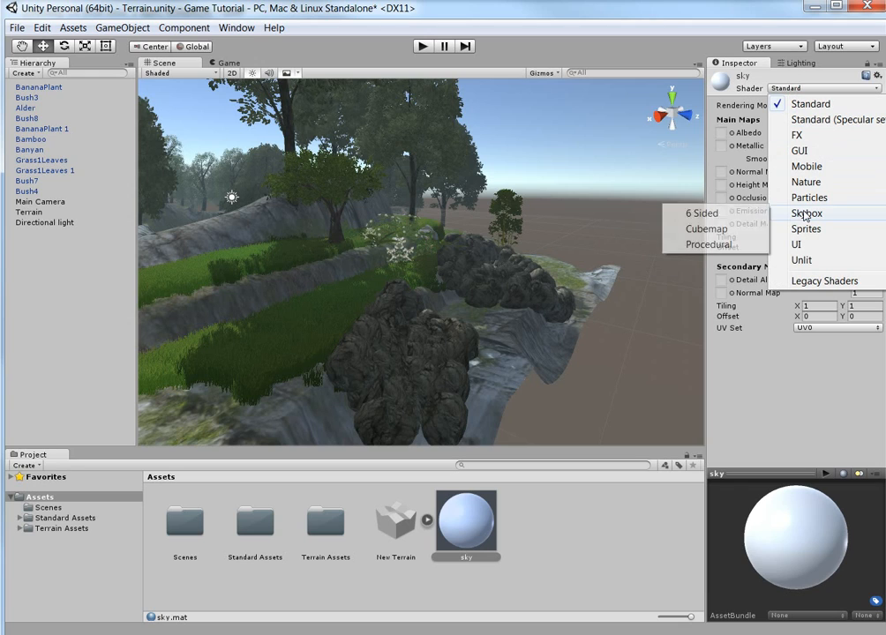
{"action": "left_click", "coordinate": [699, 215]}
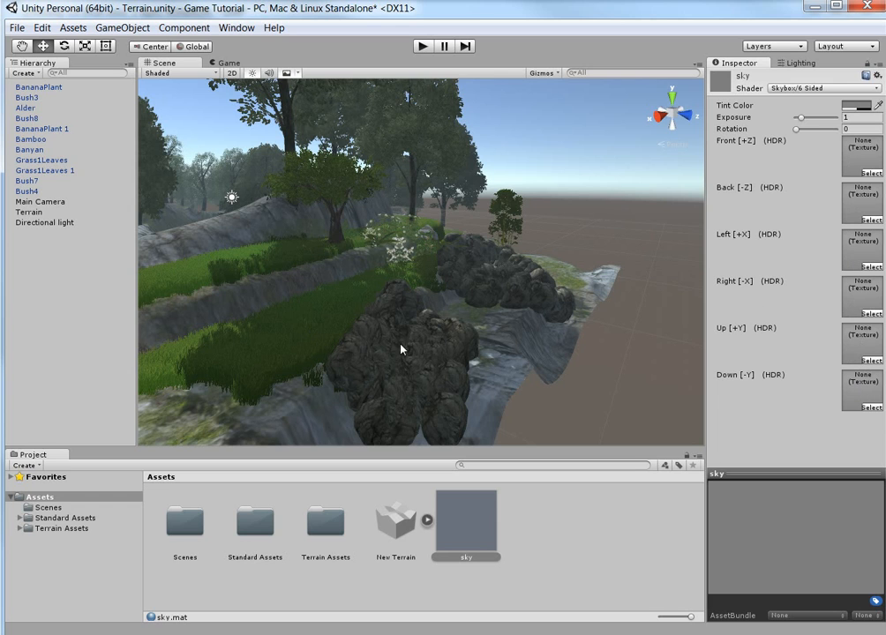
{"action": "scroll", "coordinate": [582, 107], "scroll_direction": "down", "scroll_amount": 5}
{"action": "scroll", "coordinate": [423, 383], "scroll_direction": "up", "scroll_amount": 6}
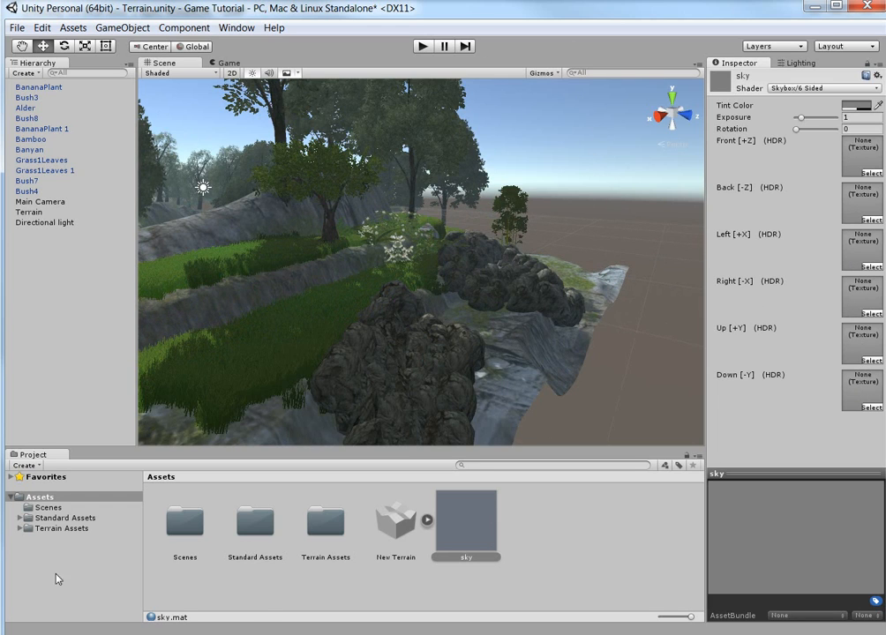
Create a folder named Sky materials in Assets and import the six Night_01A sky images into it
{"action": "right_click", "coordinate": [563, 534]}
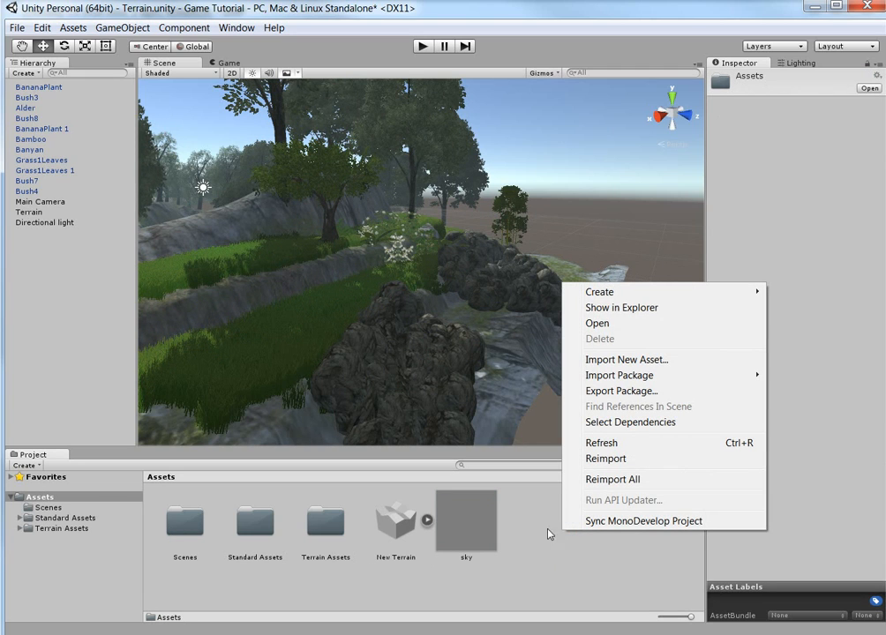
{"action": "mouse_move", "coordinate": [598, 298]}
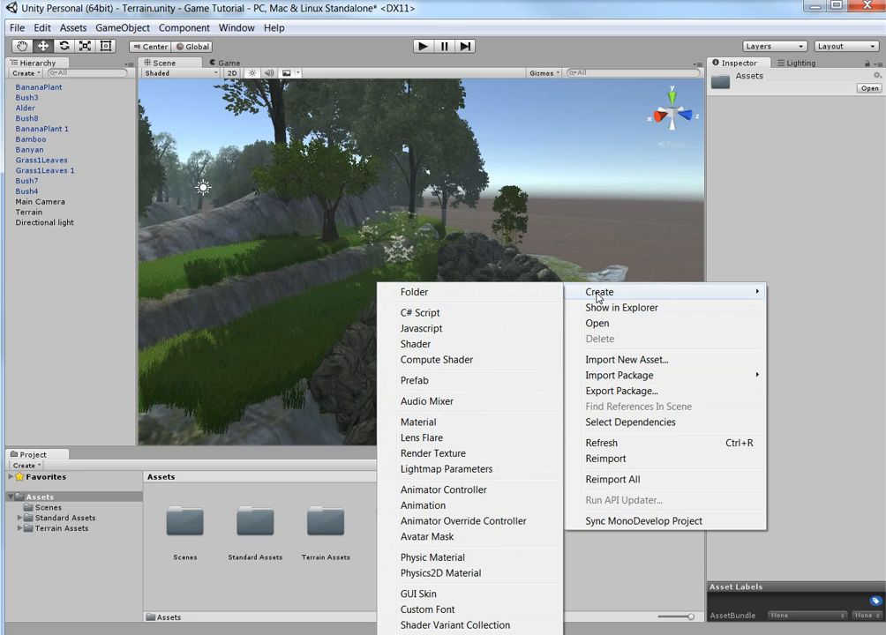
{"action": "left_click", "coordinate": [478, 293]}
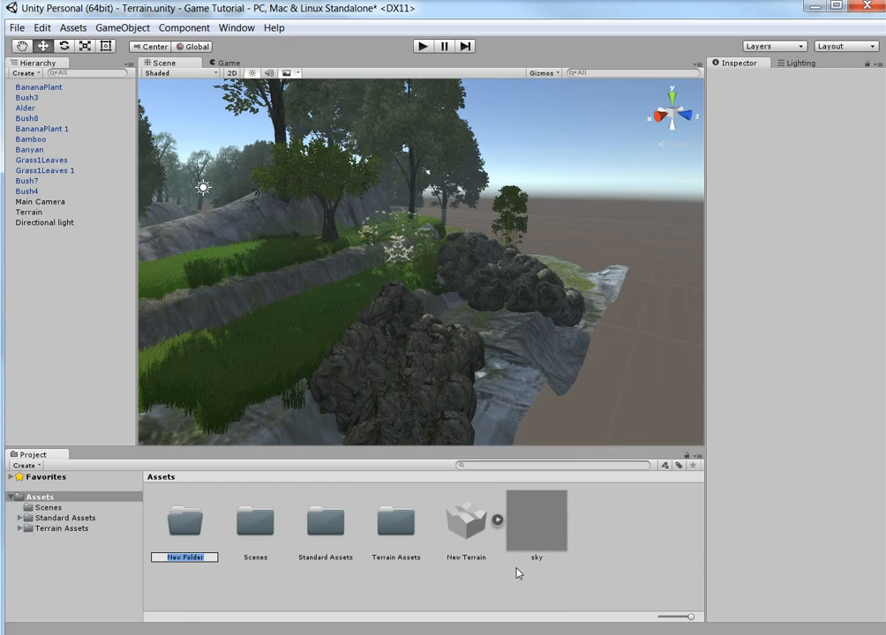
{"action": "type", "text": "Sky materials"}
{"action": "key", "text": "Return"}
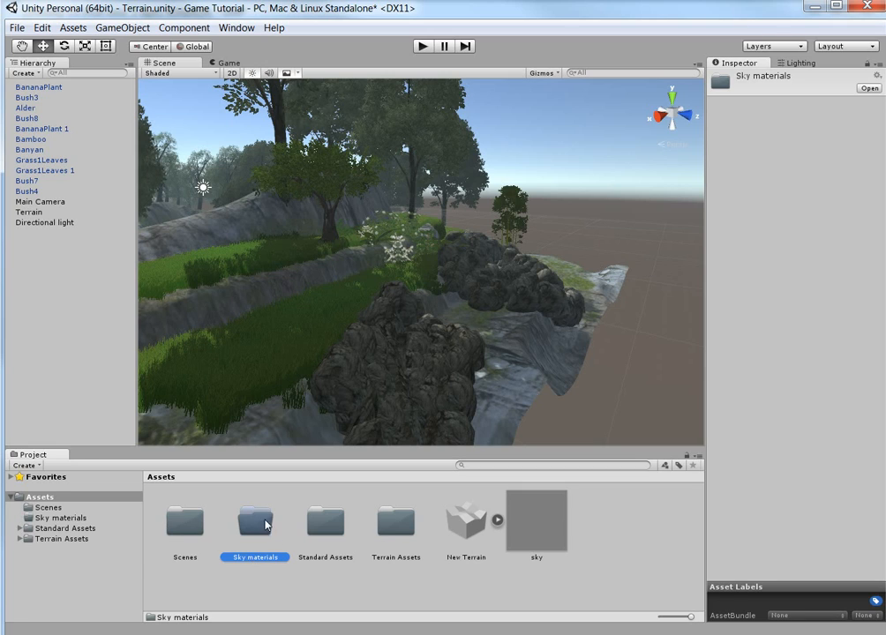
{"action": "double_click", "coordinate": [253, 522]}
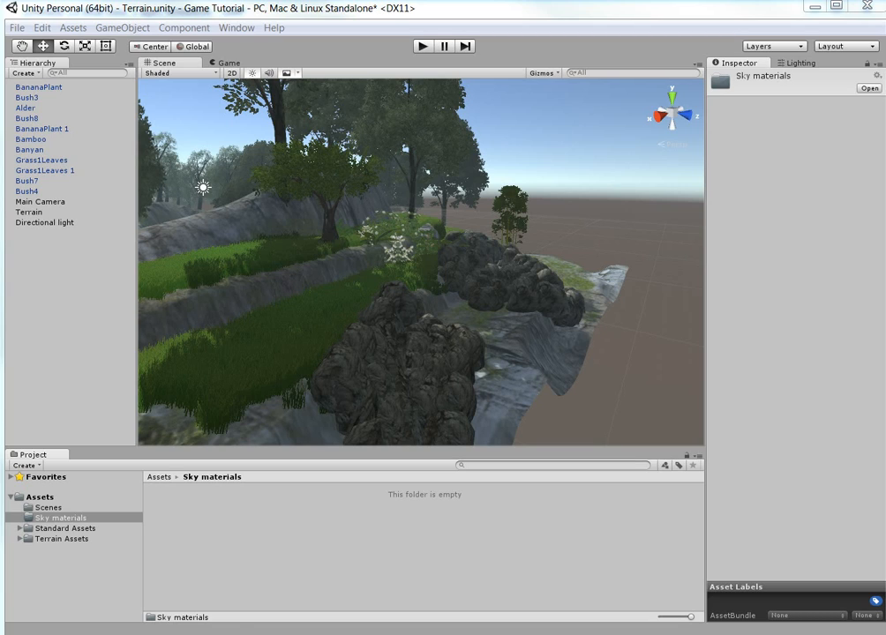
{"action": "left_click_drag", "start_coordinate": [75, 621], "coordinate": [292, 537]}
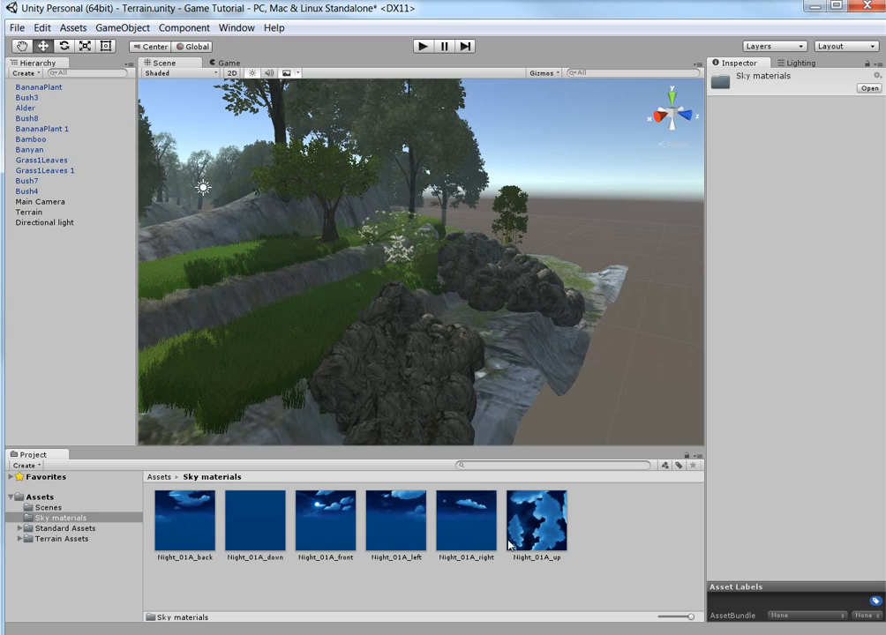
Assign the Night_01A back, down, front, left, right and up textures to the matching sides of the sky material
{"action": "left_click", "coordinate": [39, 499]}
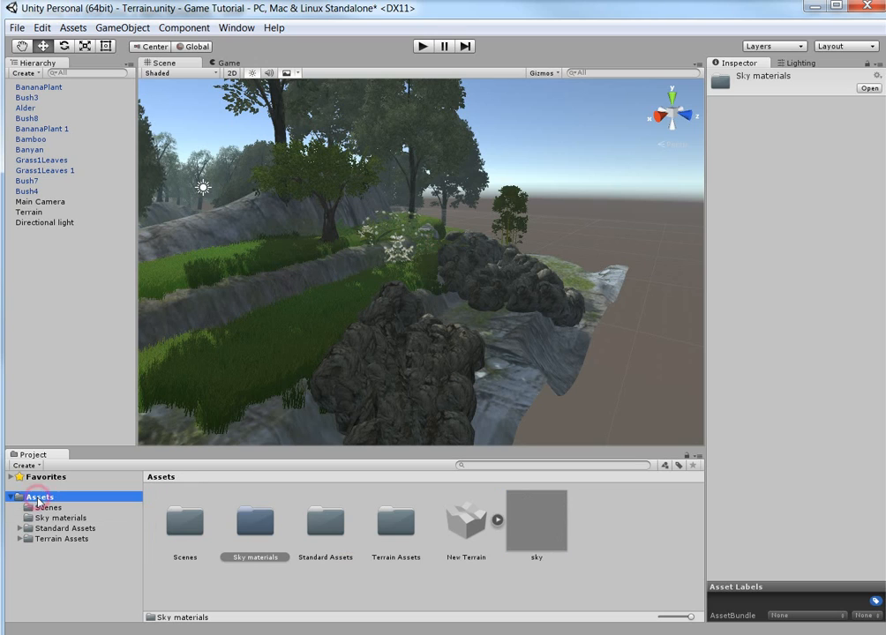
{"action": "left_click", "coordinate": [543, 526]}
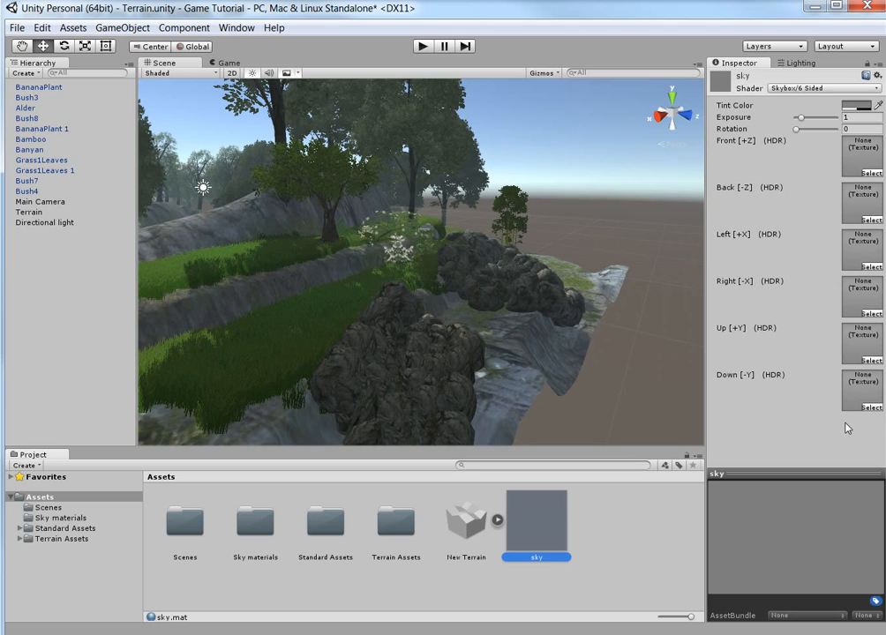
{"action": "left_click", "coordinate": [49, 519]}
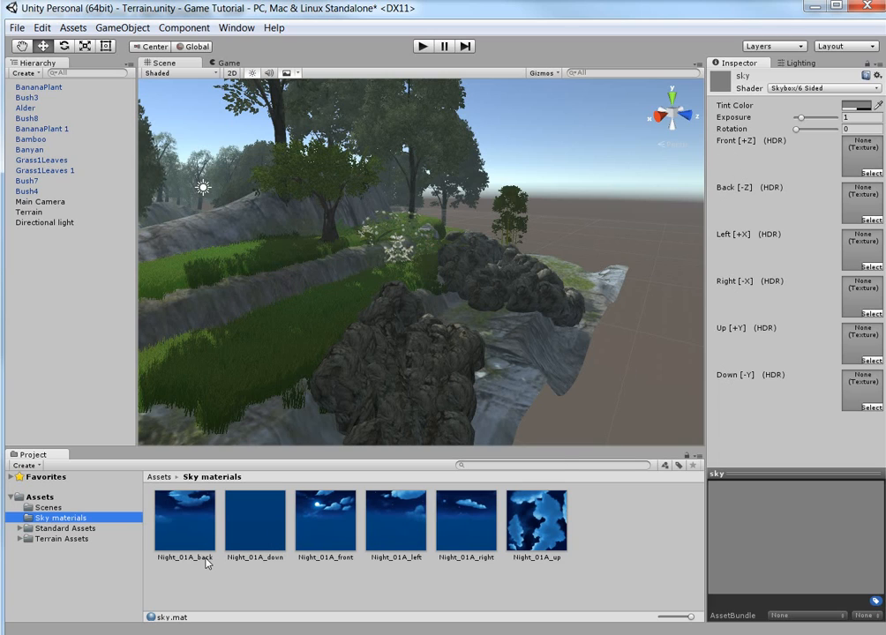
{"action": "left_click_drag", "start_coordinate": [195, 549], "coordinate": [865, 202]}
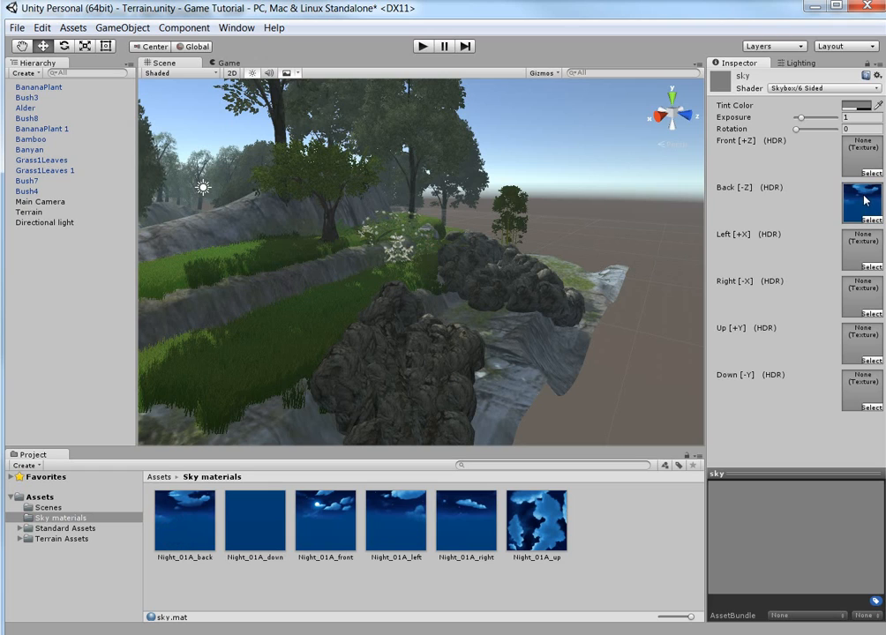
{"action": "left_click_drag", "start_coordinate": [251, 543], "coordinate": [854, 398]}
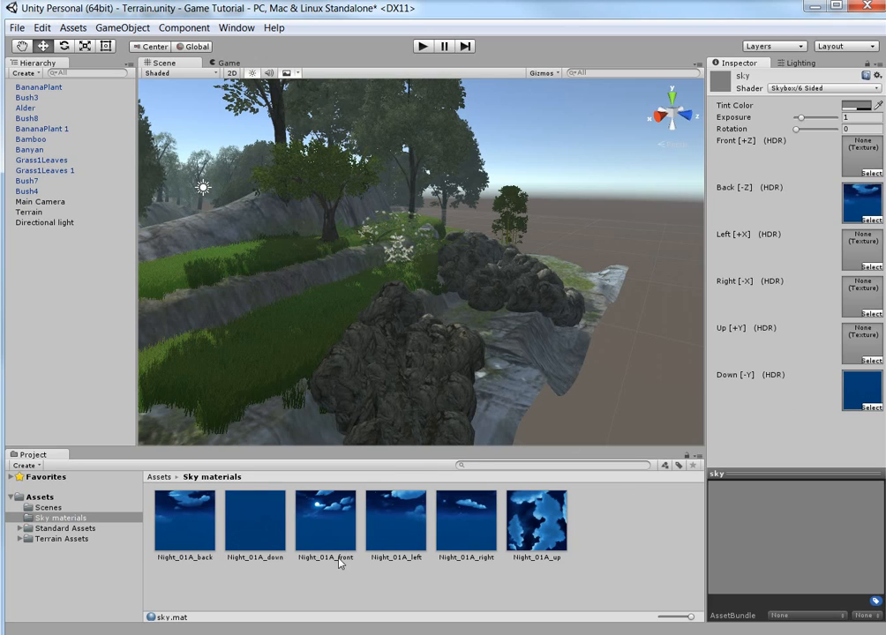
{"action": "left_click_drag", "start_coordinate": [326, 521], "coordinate": [862, 159]}
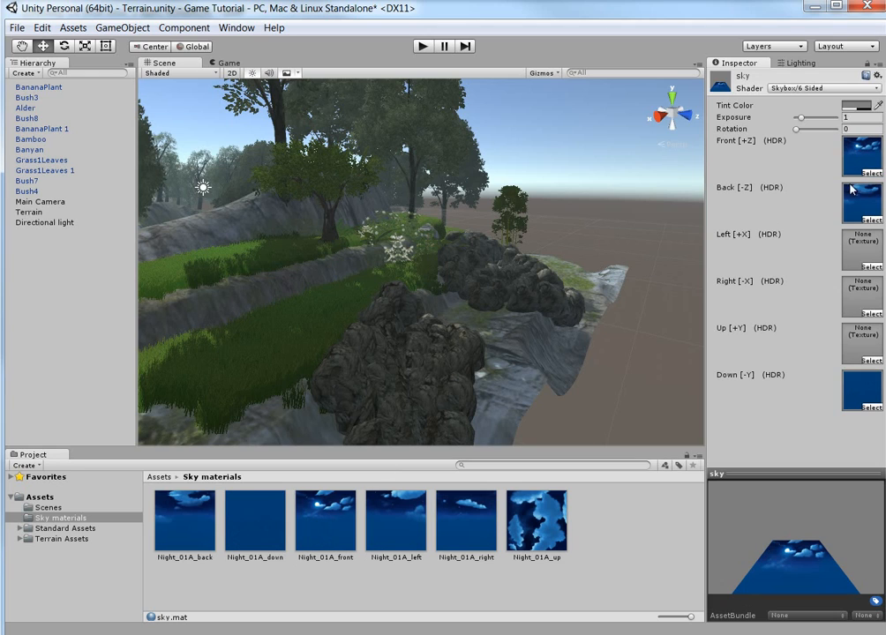
{"action": "left_click_drag", "start_coordinate": [378, 536], "coordinate": [854, 251]}
{"action": "left_click_drag", "start_coordinate": [483, 545], "coordinate": [861, 296]}
{"action": "left_click_drag", "start_coordinate": [537, 521], "coordinate": [863, 349]}
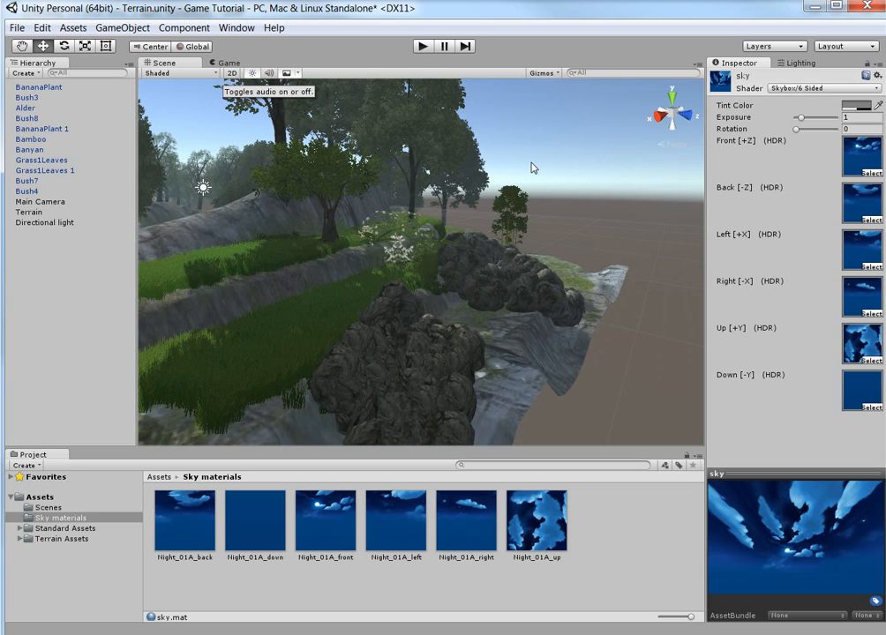
Turn off fog in the scene's lighting settings
{"action": "left_click", "coordinate": [39, 222]}
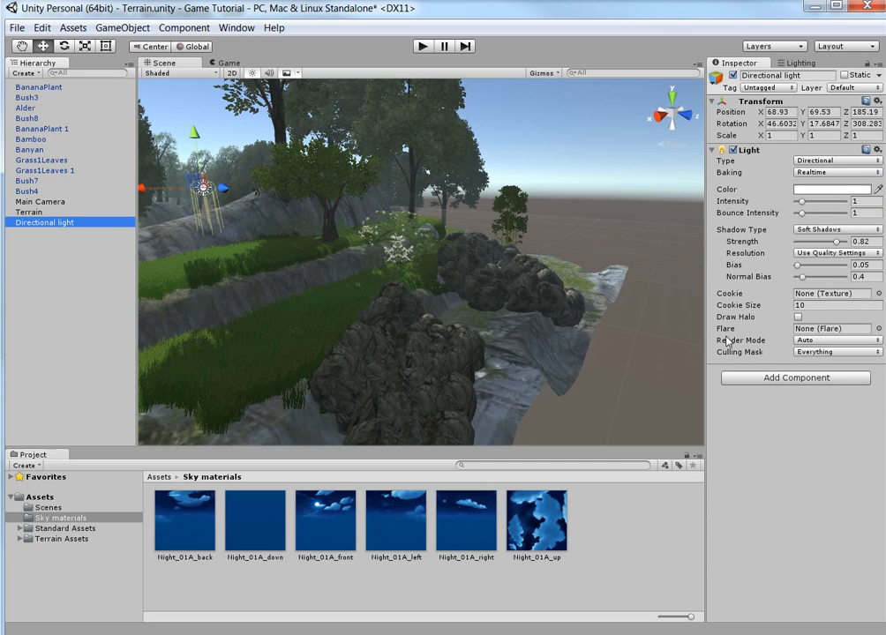
{"action": "left_click", "coordinate": [797, 62]}
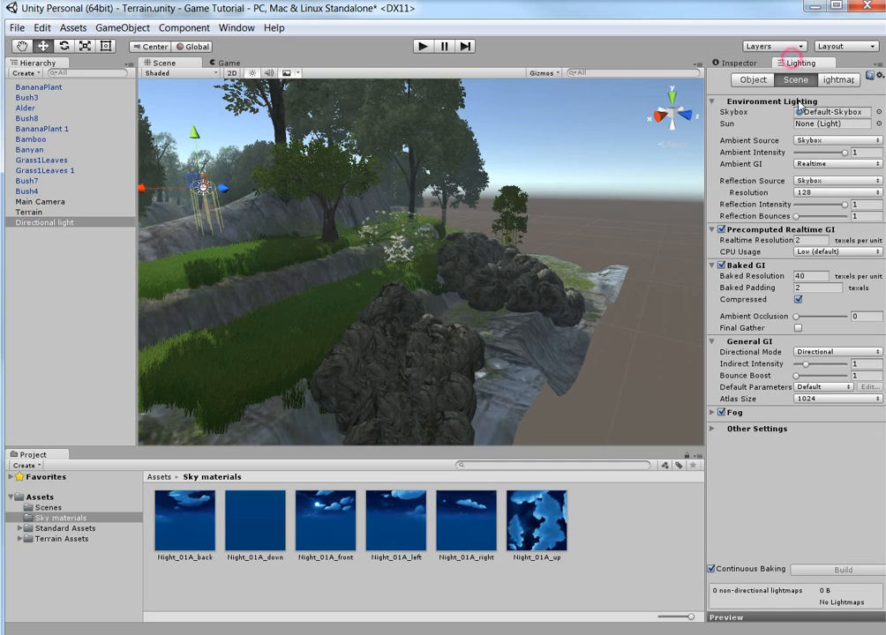
{"action": "left_click", "coordinate": [723, 413]}
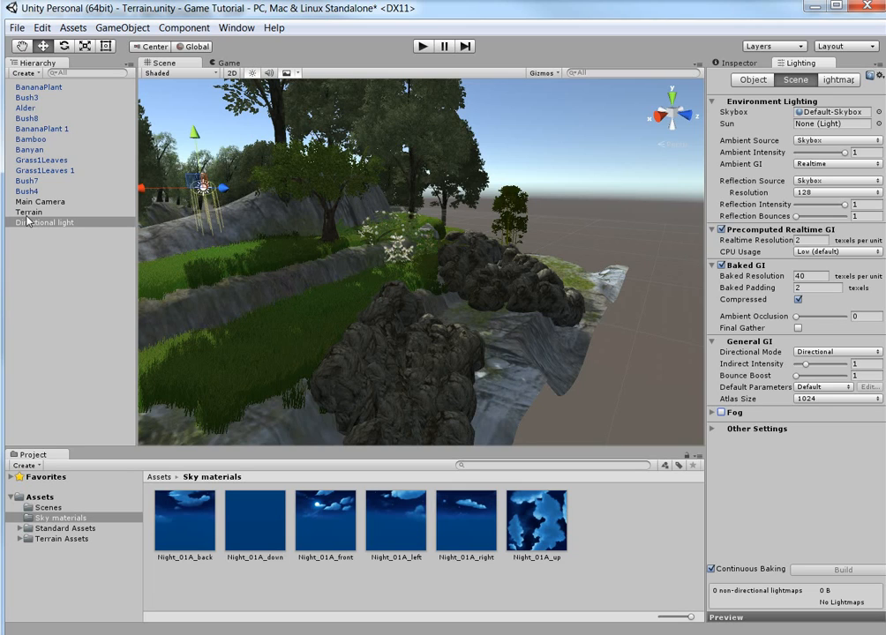
Set the scene's environment lighting skybox to the sky material
{"action": "left_click", "coordinate": [51, 519]}
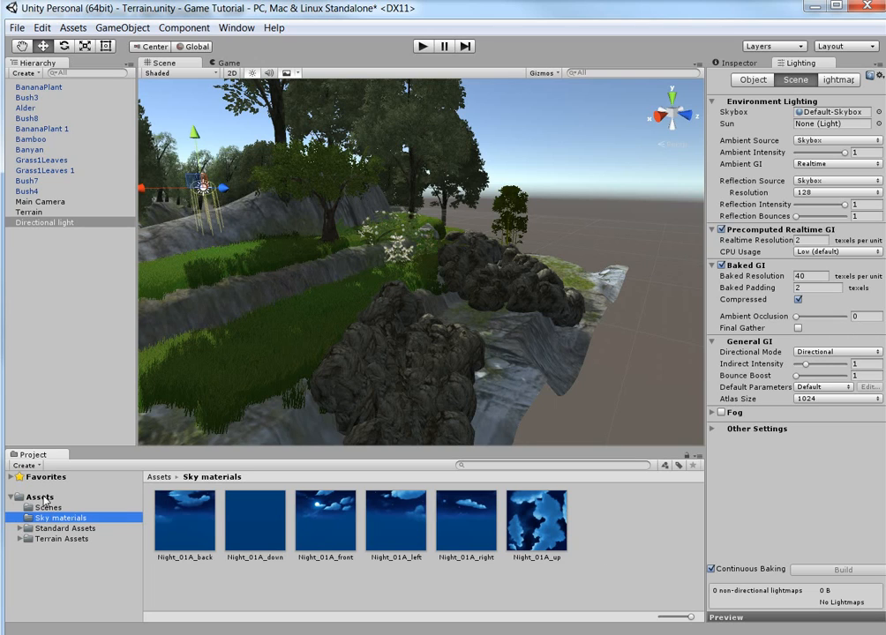
{"action": "left_click", "coordinate": [39, 497]}
{"action": "left_click", "coordinate": [532, 516]}
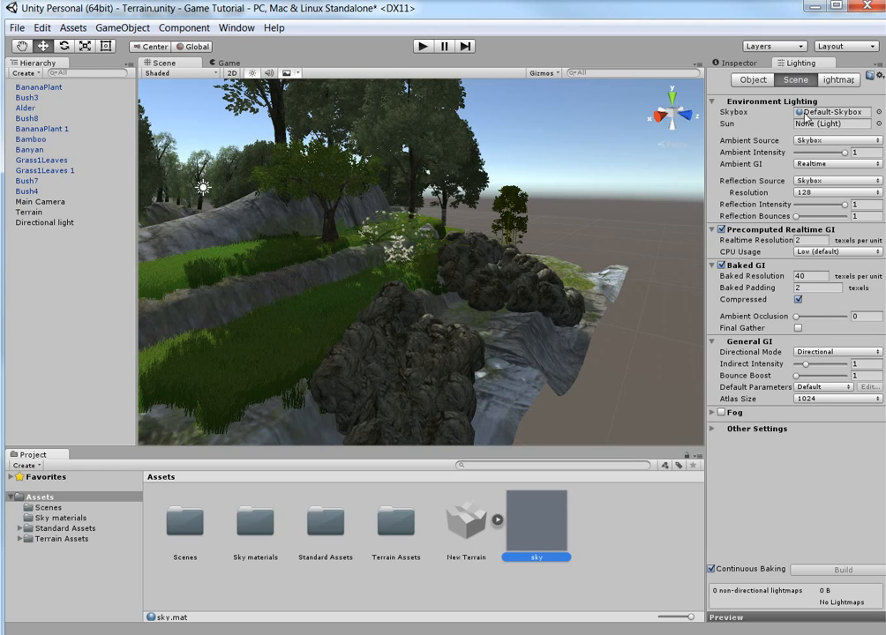
{"action": "left_click", "coordinate": [879, 113]}
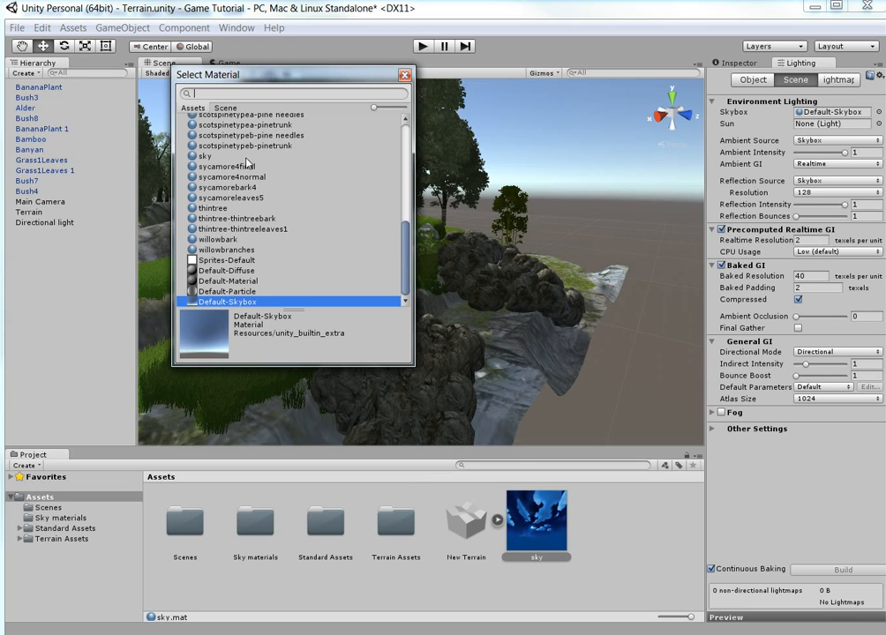
{"action": "left_click", "coordinate": [206, 157]}
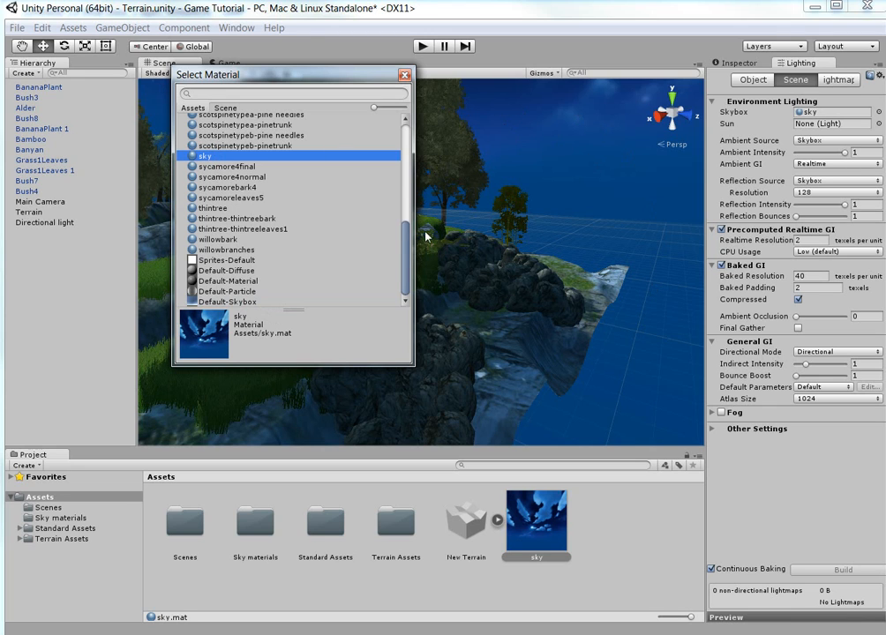
{"action": "left_click", "coordinate": [405, 75]}
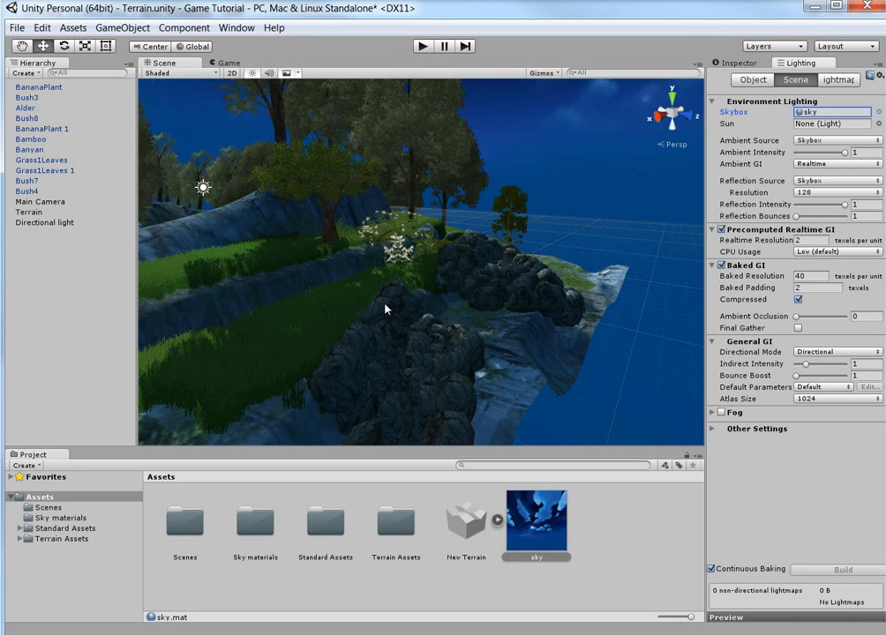
Examine the night skybox from several angles above and around the terrain
{"action": "left_click_drag", "start_coordinate": [386, 313], "coordinate": [358, 116]}
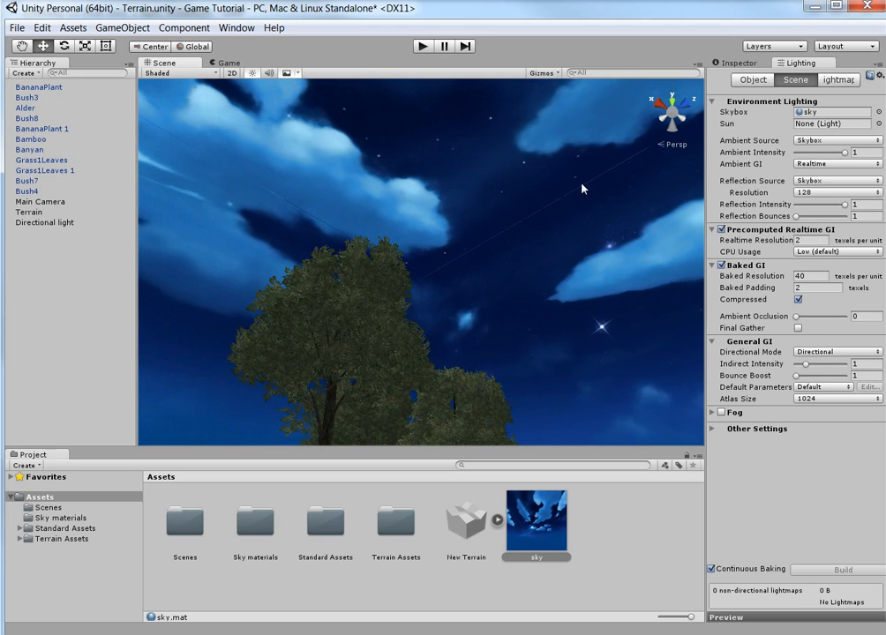
{"action": "left_click_drag", "start_coordinate": [499, 267], "coordinate": [320, 266]}
{"action": "left_click_drag", "start_coordinate": [465, 295], "coordinate": [219, 189]}
{"action": "left_click_drag", "start_coordinate": [394, 353], "coordinate": [283, 292]}
{"action": "left_click_drag", "start_coordinate": [483, 315], "coordinate": [615, 258]}
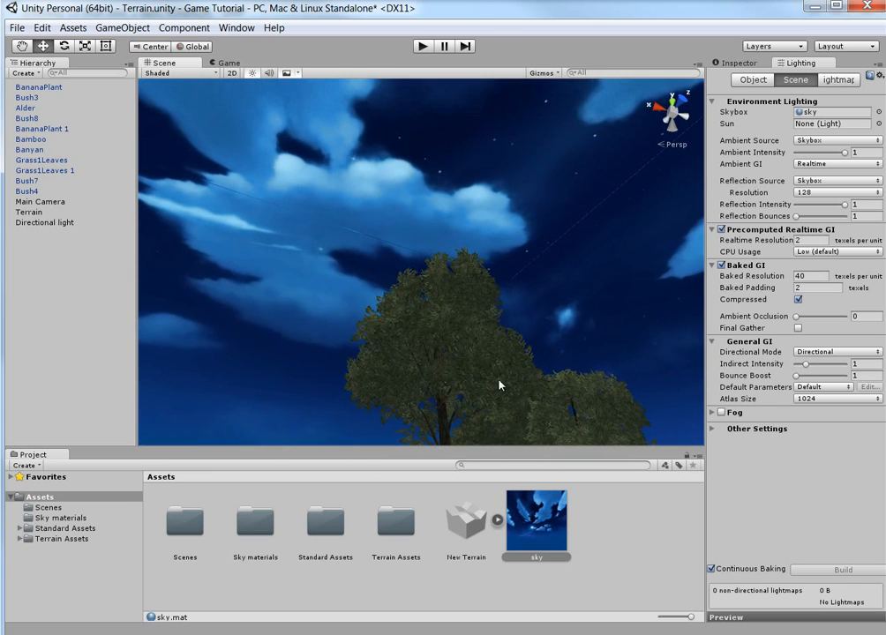
{"action": "left_click_drag", "start_coordinate": [499, 386], "coordinate": [449, 266]}
{"action": "left_click_drag", "start_coordinate": [582, 221], "coordinate": [496, 179]}
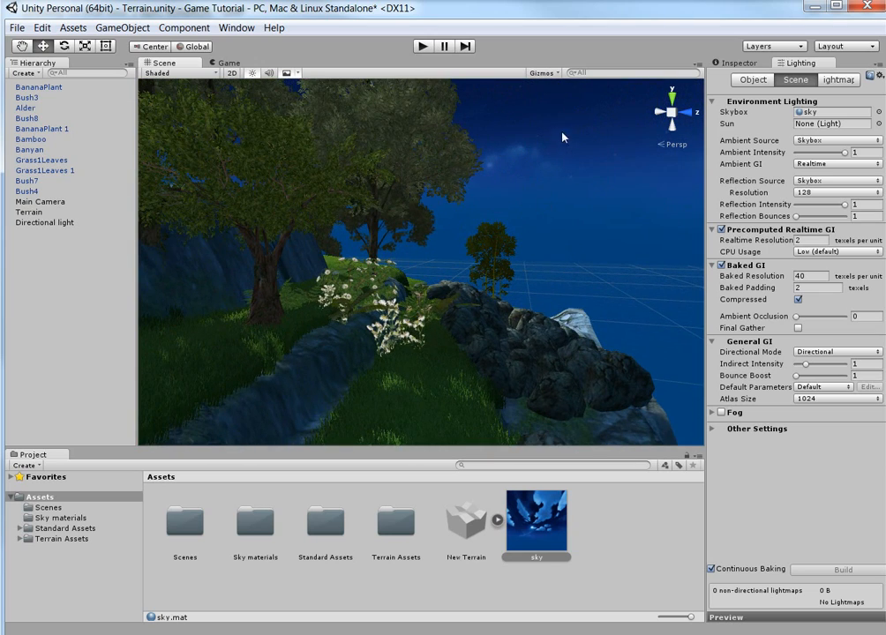
{"action": "scroll", "coordinate": [568, 157], "scroll_direction": "down", "scroll_amount": 2}
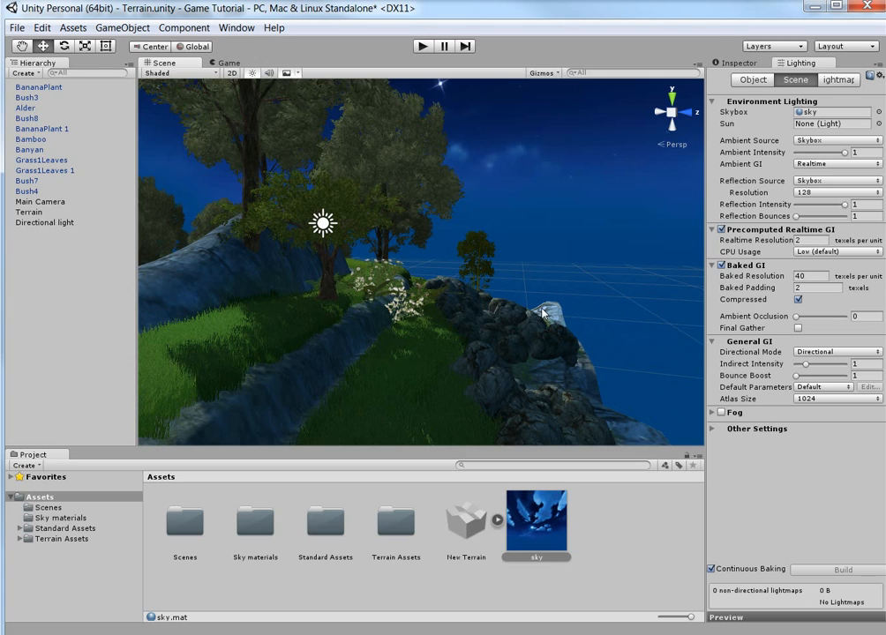
Set the directional light's color to a dark night blue of R 43, G 41, B 77
{"action": "left_click", "coordinate": [323, 224]}
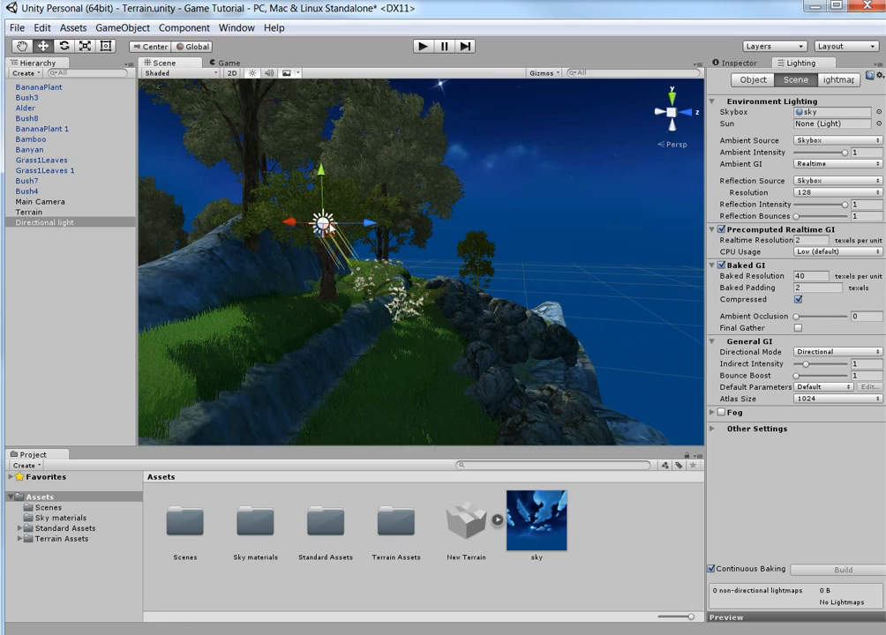
{"action": "left_click", "coordinate": [737, 64]}
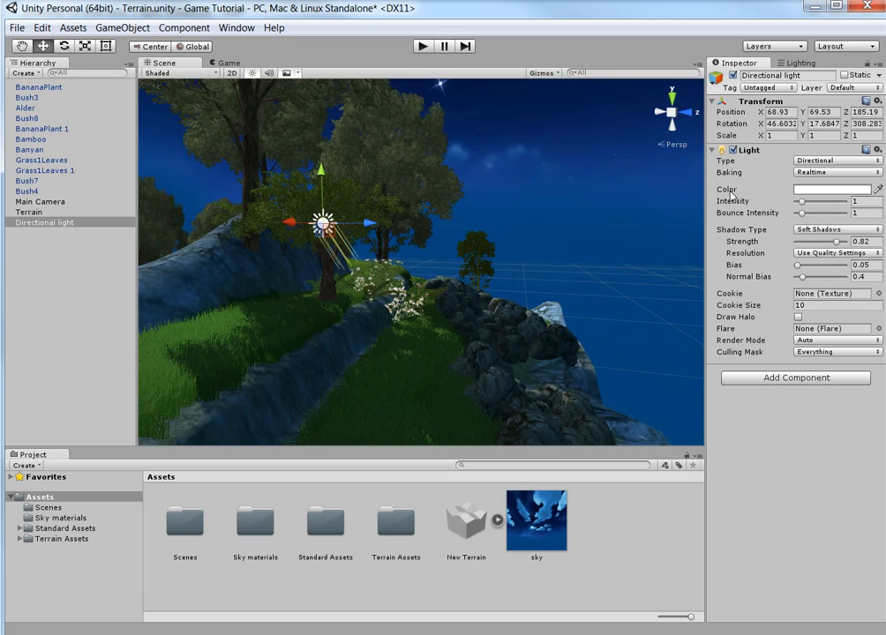
{"action": "left_click", "coordinate": [813, 192]}
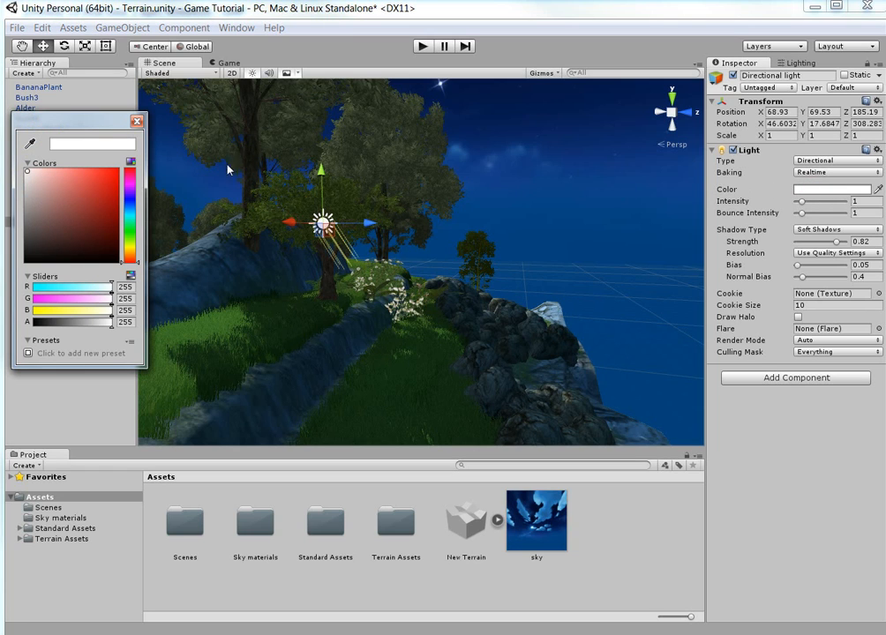
{"action": "left_click_drag", "start_coordinate": [27, 172], "coordinate": [28, 203]}
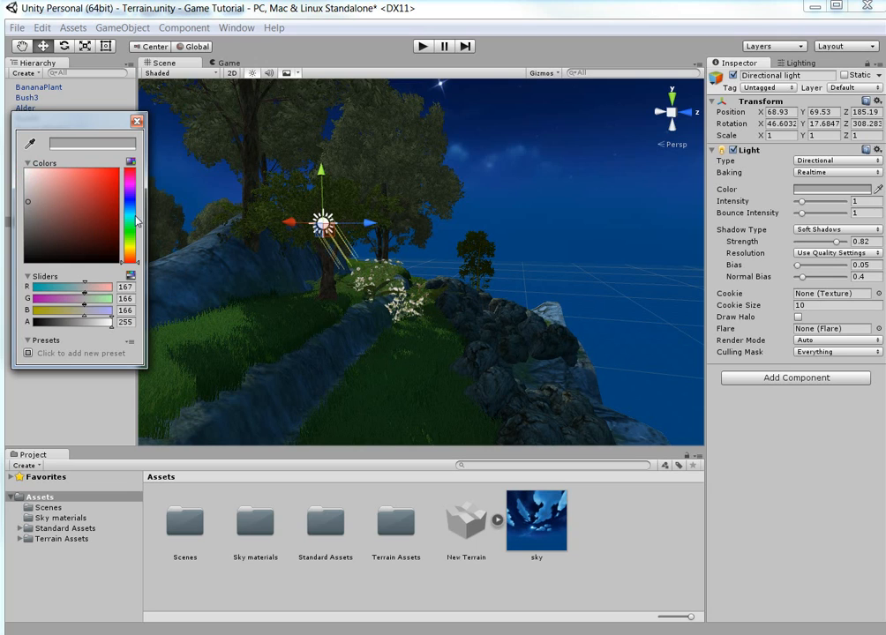
{"action": "left_click_drag", "start_coordinate": [27, 205], "coordinate": [27, 218]}
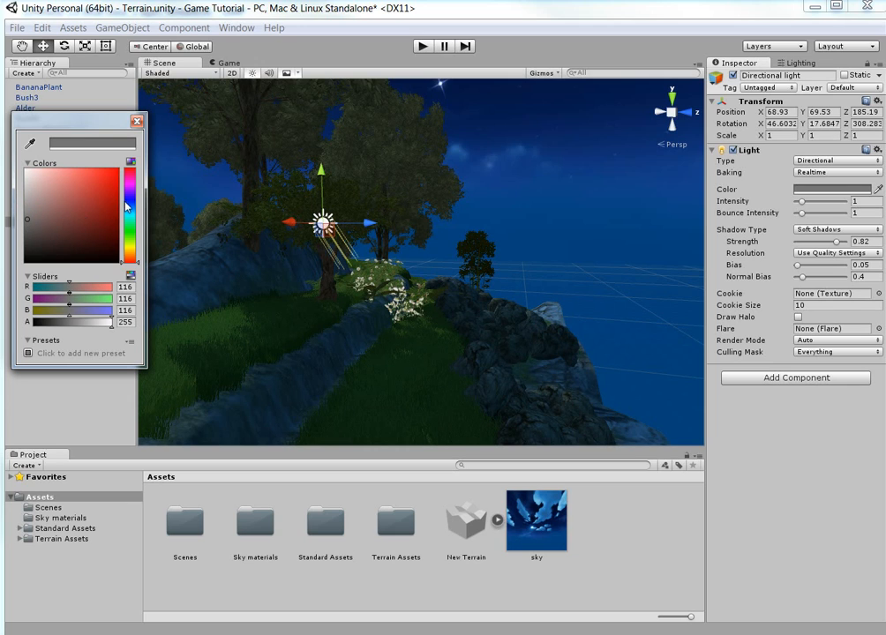
{"action": "left_click_drag", "start_coordinate": [131, 211], "coordinate": [128, 201]}
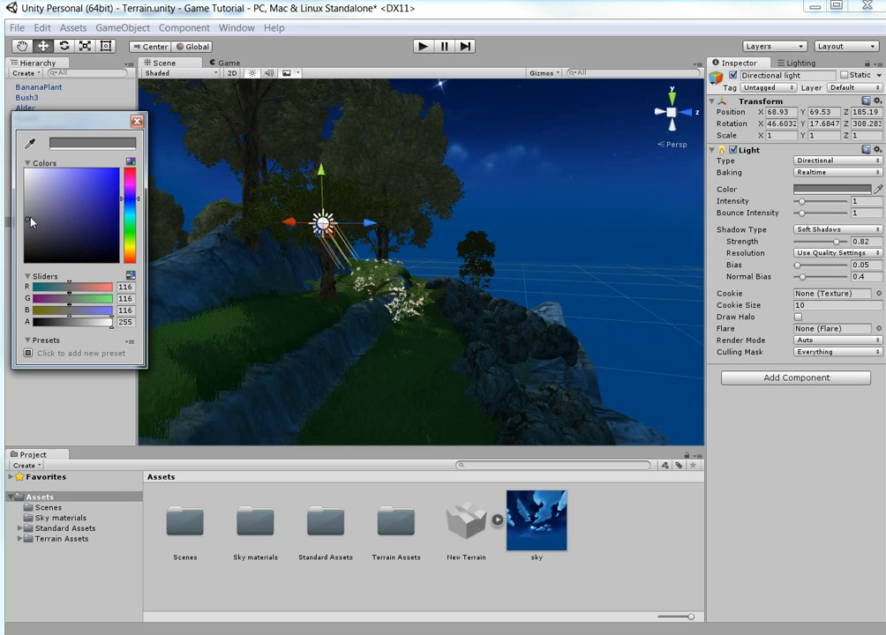
{"action": "mouse_move", "coordinate": [31, 220]}
{"action": "left_mouse_down"}
{"action": "mouse_move", "coordinate": [56, 222]}
{"action": "mouse_move", "coordinate": [70, 236]}
{"action": "left_mouse_up"}
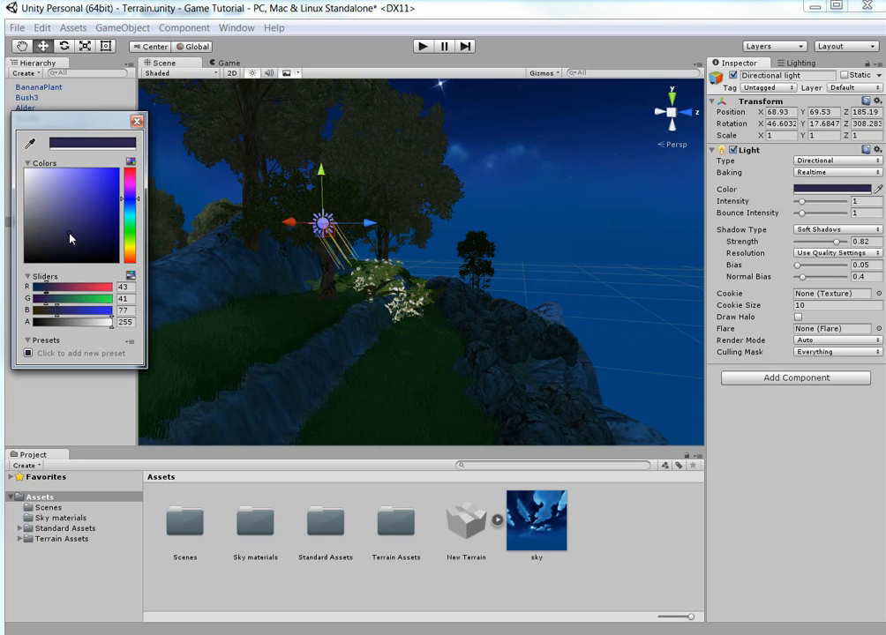
{"action": "left_click", "coordinate": [137, 121]}
Examine the darkened night lighting on the trees, plants, grass and rocks from near and far
{"action": "scroll", "coordinate": [382, 374], "scroll_direction": "up", "scroll_amount": 5}
{"action": "scroll", "coordinate": [388, 369], "scroll_direction": "down", "scroll_amount": 8}
{"action": "left_click_drag", "start_coordinate": [384, 373], "coordinate": [449, 324]}
{"action": "scroll", "coordinate": [449, 322], "scroll_direction": "up", "scroll_amount": 5}
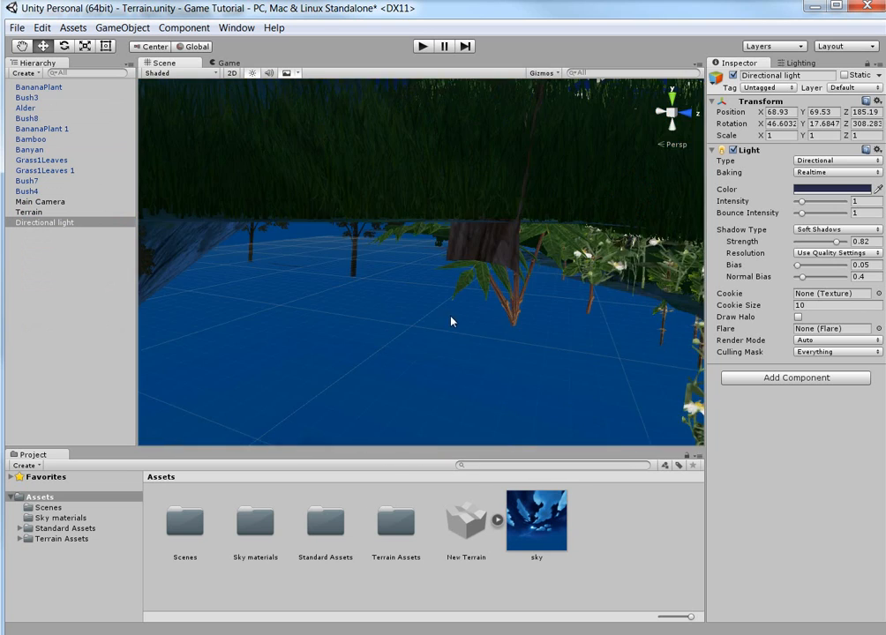
{"action": "scroll", "coordinate": [453, 304], "scroll_direction": "down", "scroll_amount": 4}
{"action": "left_click", "coordinate": [558, 307]}
{"action": "left_click", "coordinate": [605, 252]}
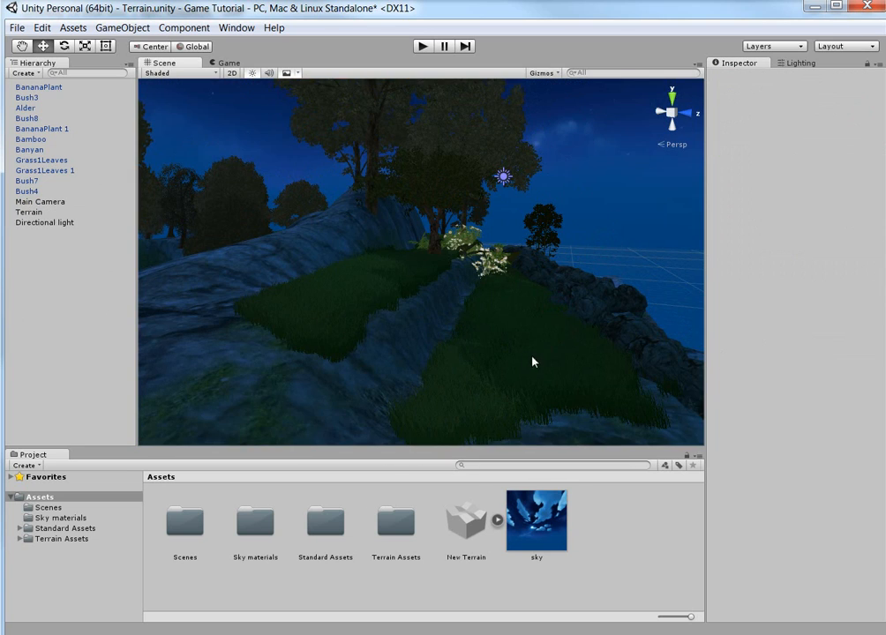
{"action": "left_click_drag", "start_coordinate": [532, 361], "coordinate": [255, 381]}
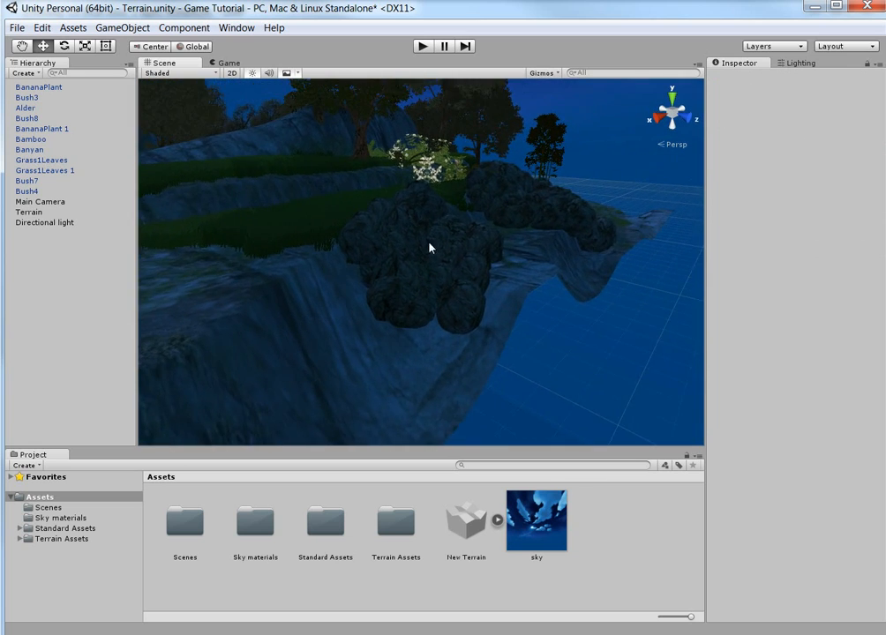
{"action": "scroll", "coordinate": [430, 229], "scroll_direction": "up", "scroll_amount": 5}
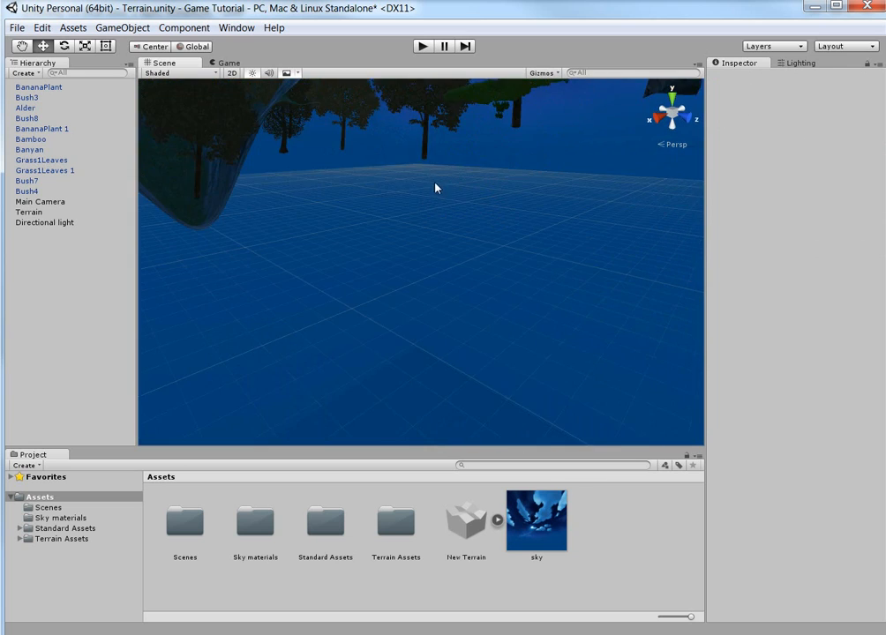
{"action": "scroll", "coordinate": [435, 190], "scroll_direction": "down", "scroll_amount": 3}
{"action": "scroll", "coordinate": [443, 201], "scroll_direction": "up", "scroll_amount": 6}
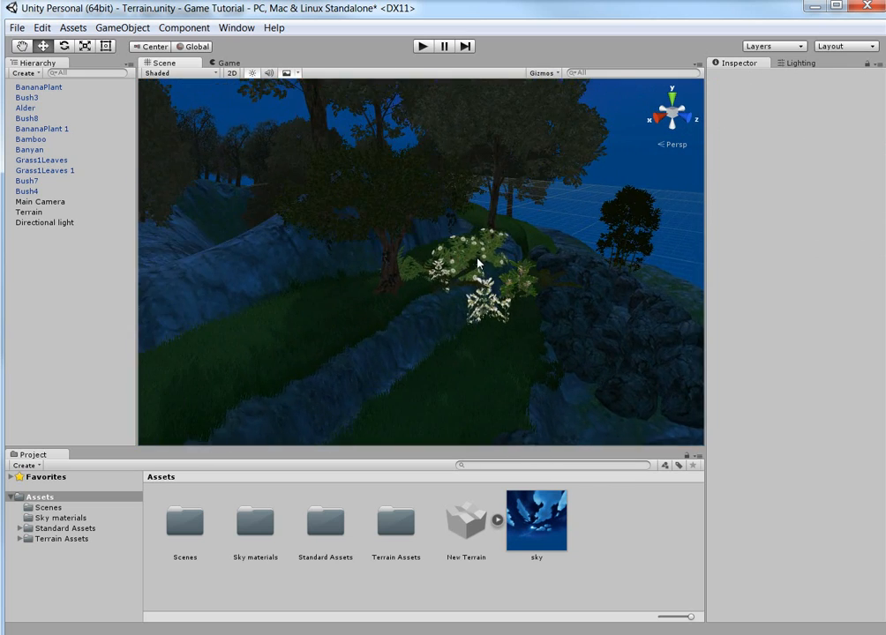
{"action": "scroll", "coordinate": [477, 263], "scroll_direction": "down", "scroll_amount": 3}
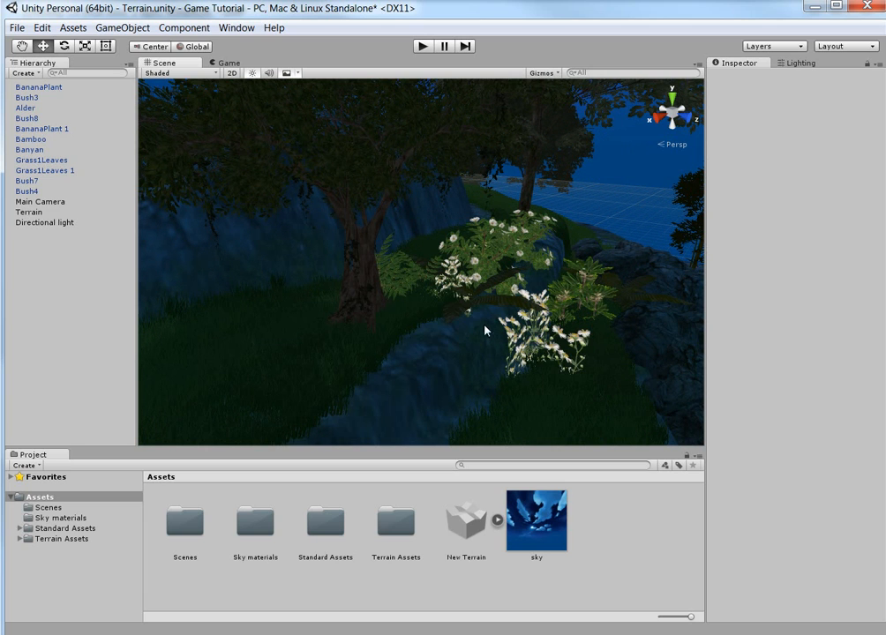
{"action": "scroll", "coordinate": [362, 204], "scroll_direction": "down", "scroll_amount": 5}
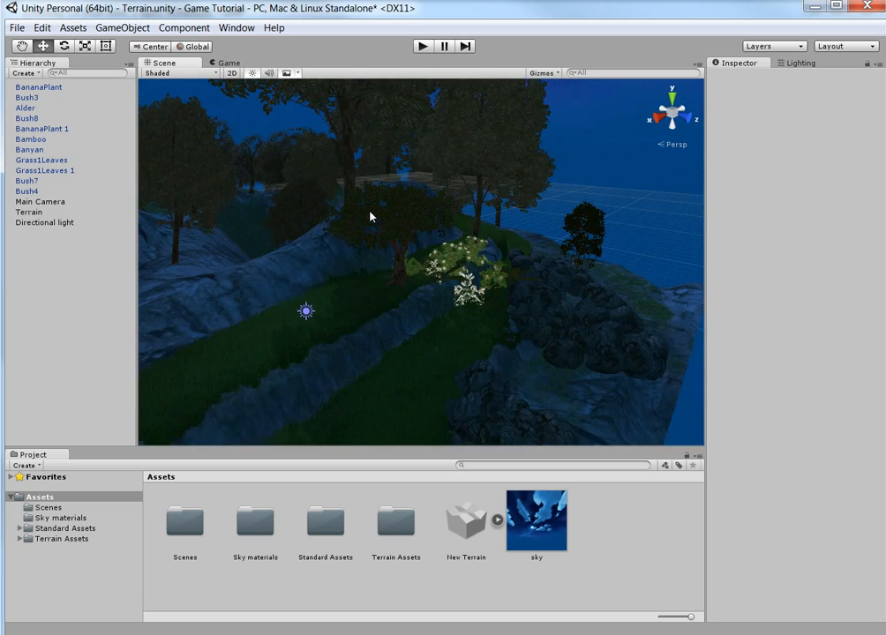
{"action": "scroll", "coordinate": [380, 223], "scroll_direction": "down", "scroll_amount": 3}
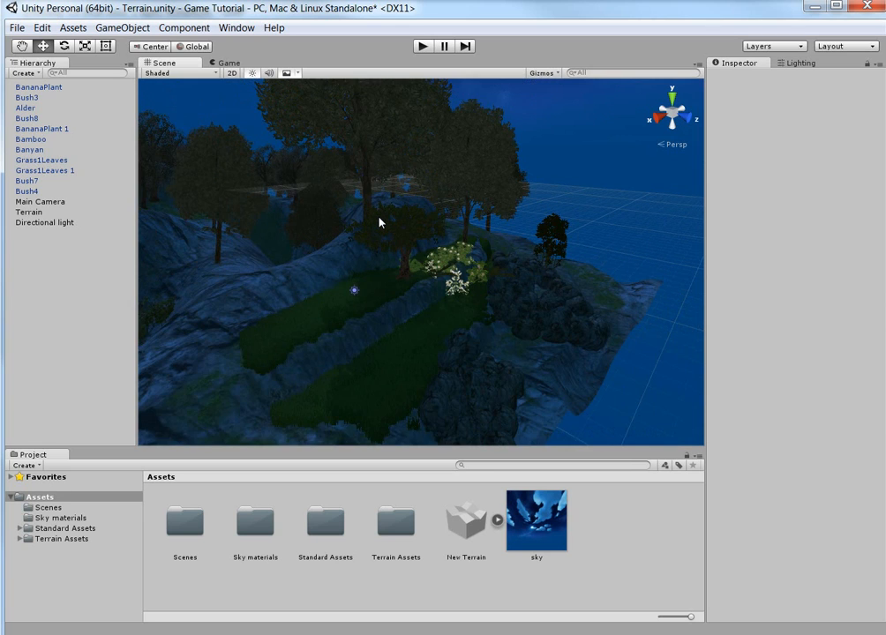
{"action": "scroll", "coordinate": [379, 222], "scroll_direction": "up", "scroll_amount": 3}
{"action": "scroll", "coordinate": [427, 232], "scroll_direction": "up", "scroll_amount": 2}
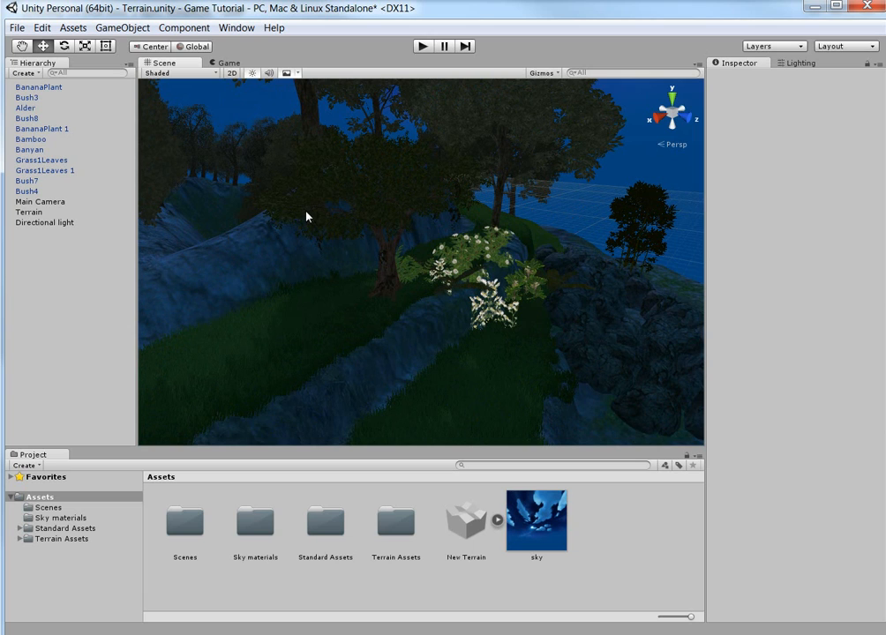
Switch to GIMP and add a transparent 1024 by 1024 px layer to the blank 4096 px image
{"action": "left_click", "coordinate": [813, 8]}
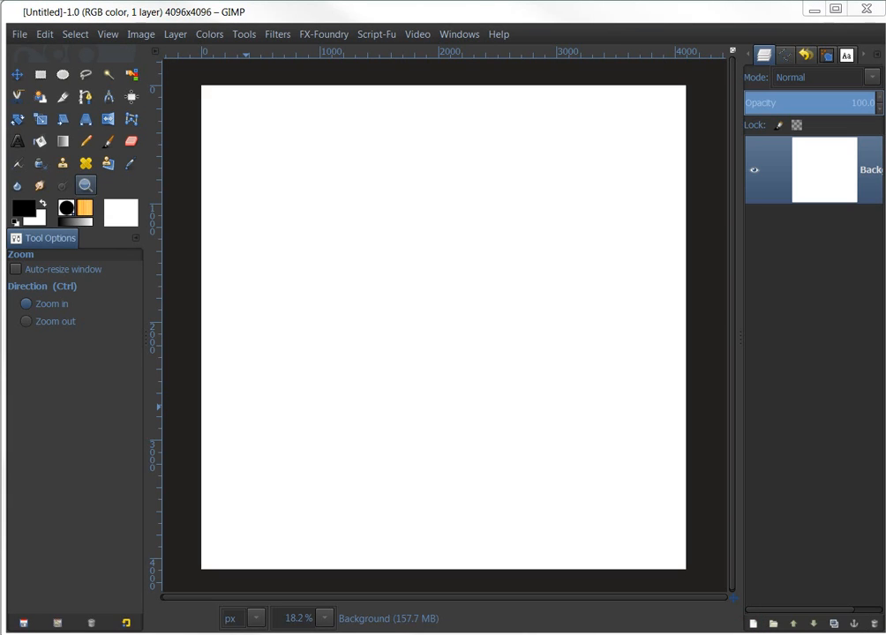
{"action": "key", "text": "shift+ctrl+n"}
{"action": "left_click_drag", "start_coordinate": [231, 126], "coordinate": [340, 141]}
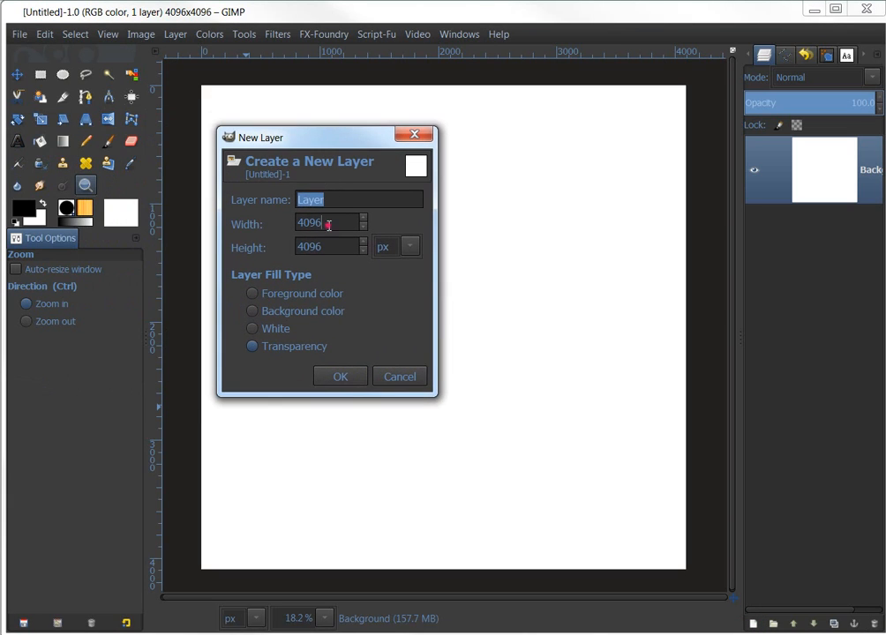
{"action": "double_click", "coordinate": [329, 223]}
{"action": "type", "text": "1024"}
{"action": "double_click", "coordinate": [323, 246]}
{"action": "type", "text": "1024"}
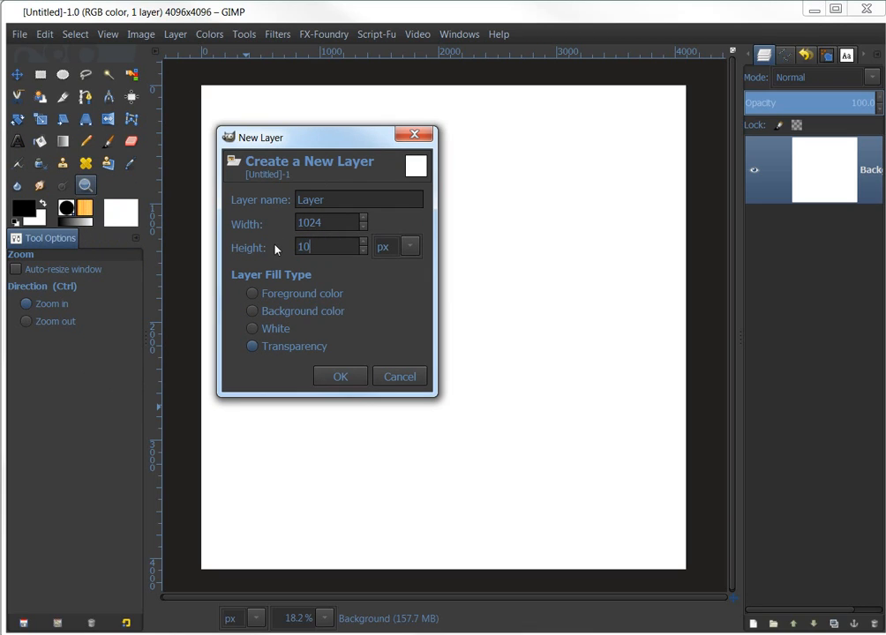
{"action": "left_click", "coordinate": [343, 378]}
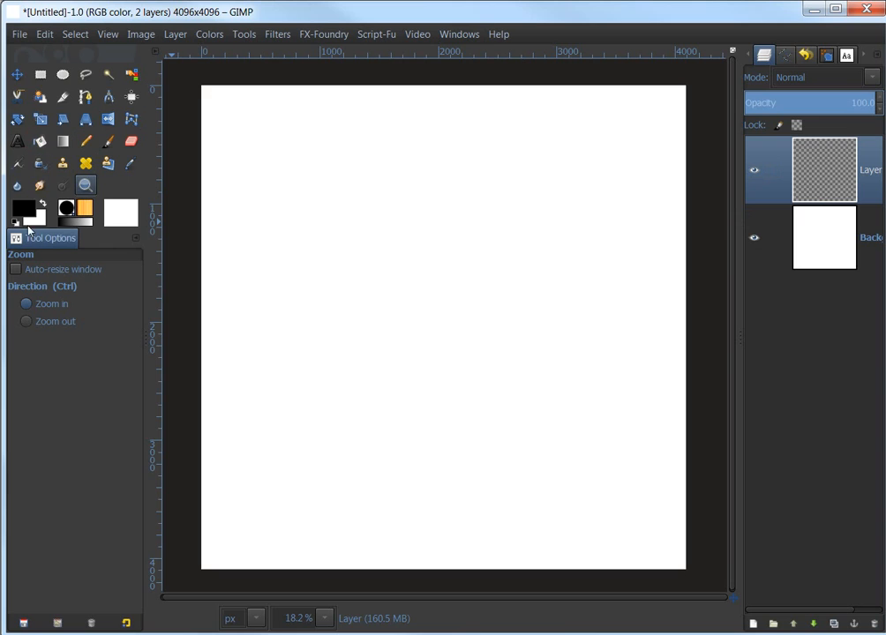
Set the foreground color to light blue b2b2f1 and bucket-fill the small layer with it
{"action": "left_click", "coordinate": [24, 210]}
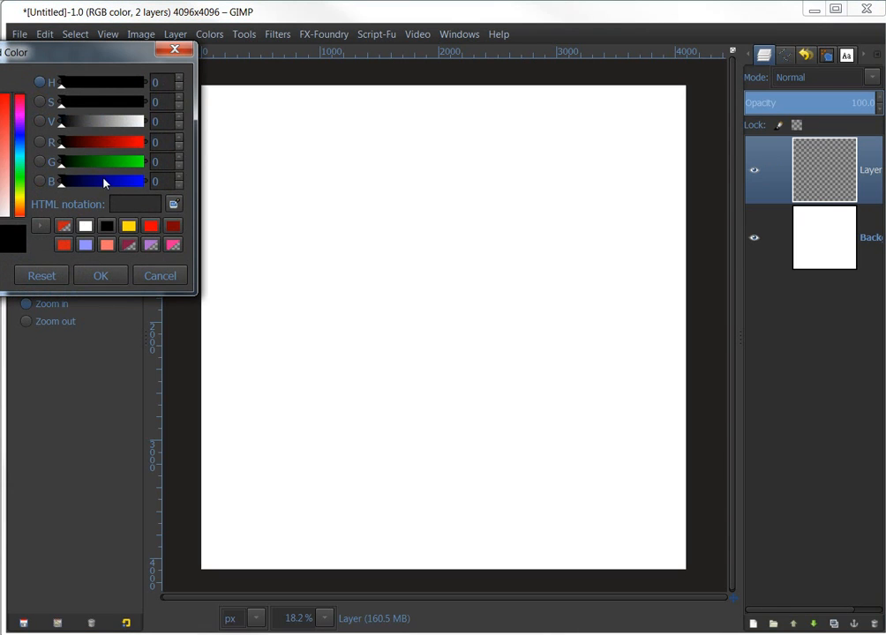
{"action": "left_click_drag", "start_coordinate": [103, 182], "coordinate": [124, 183]}
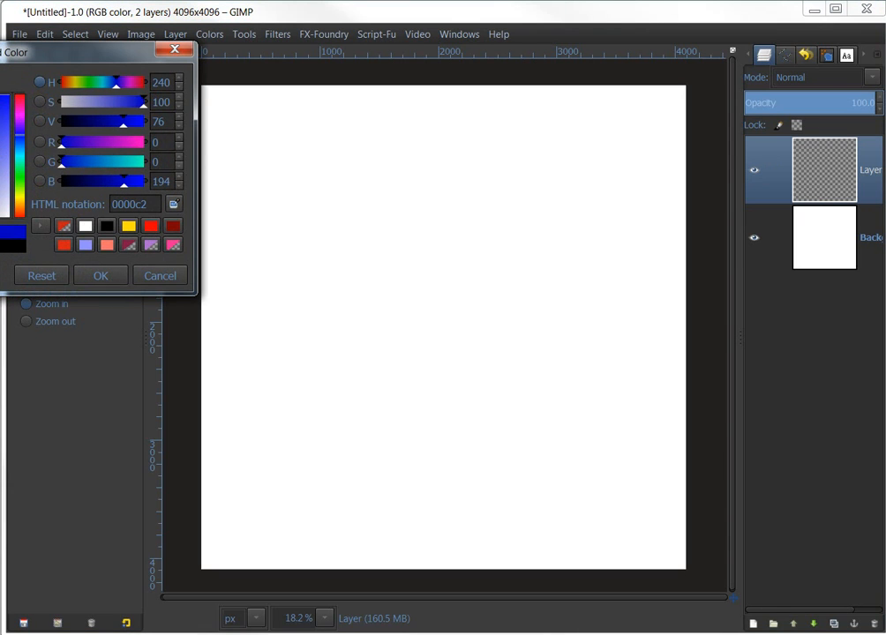
{"action": "left_click_drag", "start_coordinate": [1, 124], "coordinate": [4, 190]}
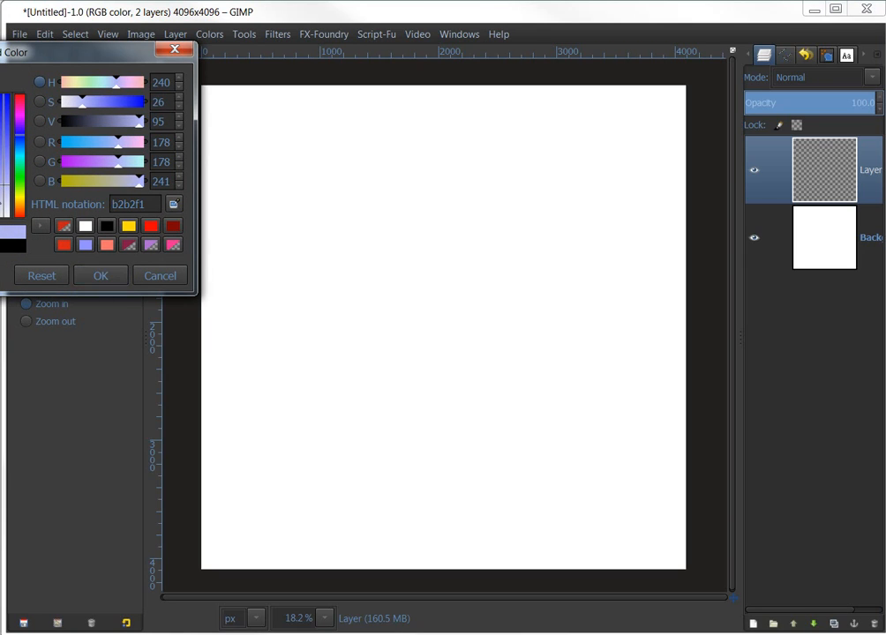
{"action": "left_click", "coordinate": [97, 277]}
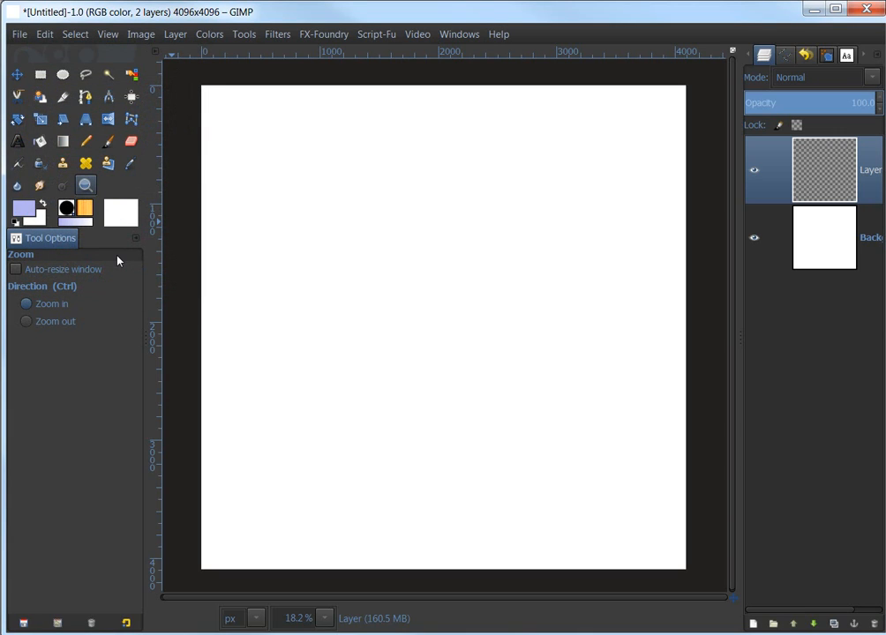
{"action": "left_click", "coordinate": [41, 142]}
{"action": "left_click", "coordinate": [234, 117]}
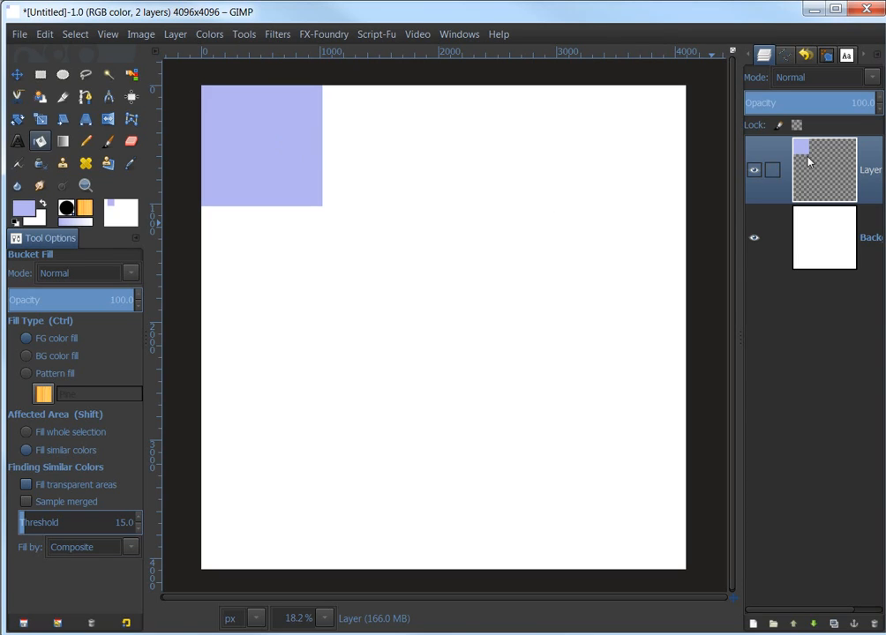
Duplicate the blue square layer five times
{"action": "left_click", "coordinate": [834, 624]}
{"action": "left_click", "coordinate": [834, 624]}
{"action": "left_click", "coordinate": [834, 624]}
{"action": "left_click", "coordinate": [834, 624]}
{"action": "left_click", "coordinate": [834, 624]}
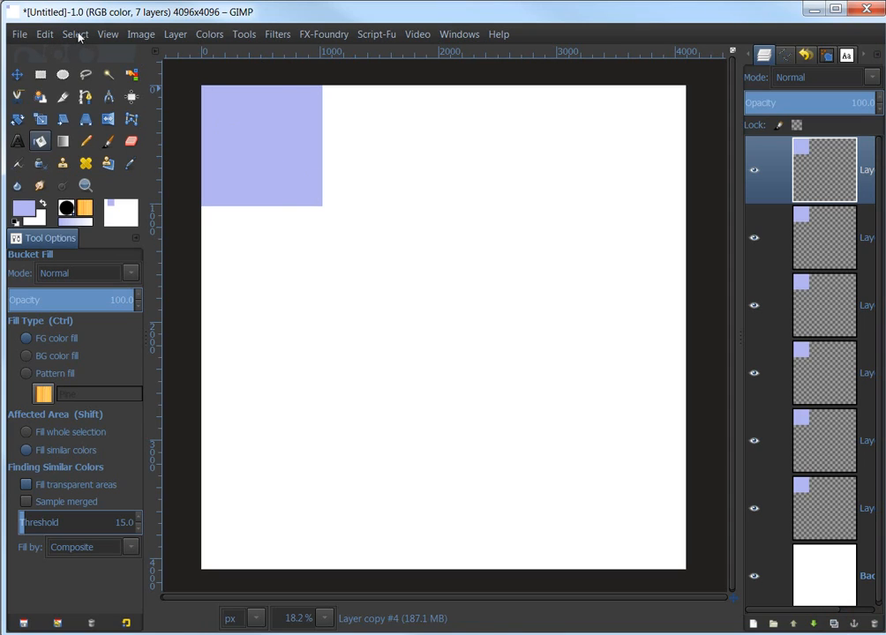
Show the image grid and check its line spacing up close around the blue square
{"action": "left_click", "coordinate": [107, 35]}
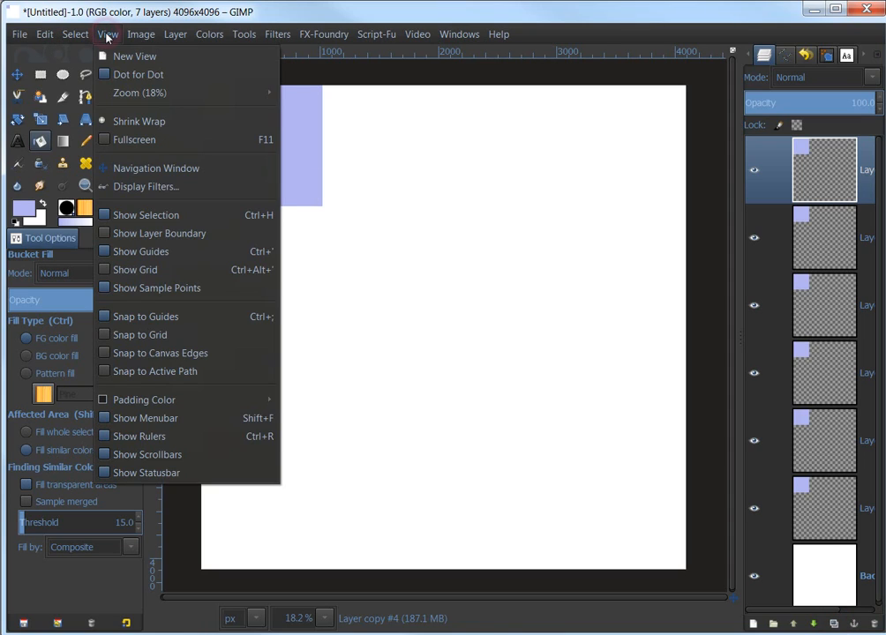
{"action": "left_click", "coordinate": [105, 273]}
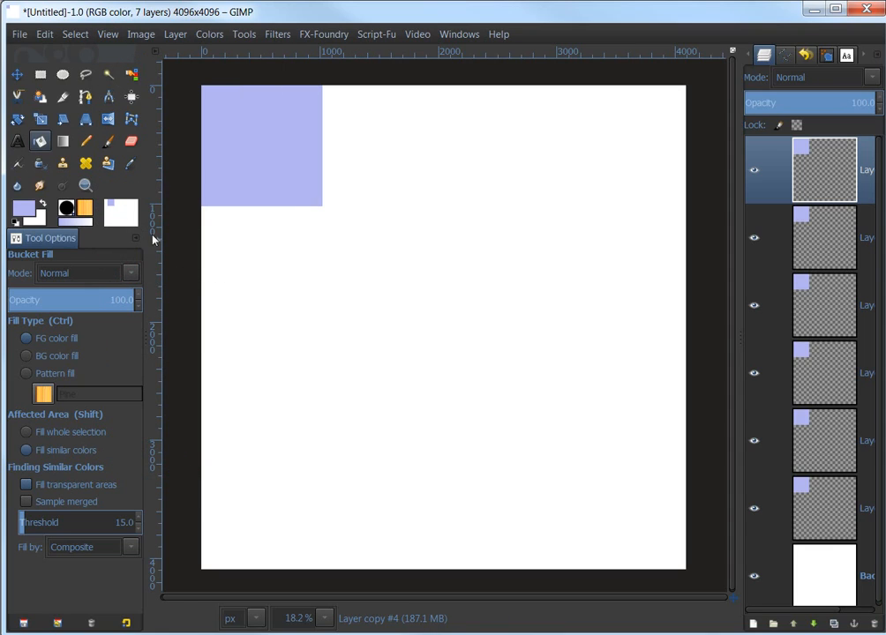
{"action": "left_click", "coordinate": [85, 184]}
{"action": "left_click", "coordinate": [358, 286]}
{"action": "left_click", "coordinate": [357, 286]}
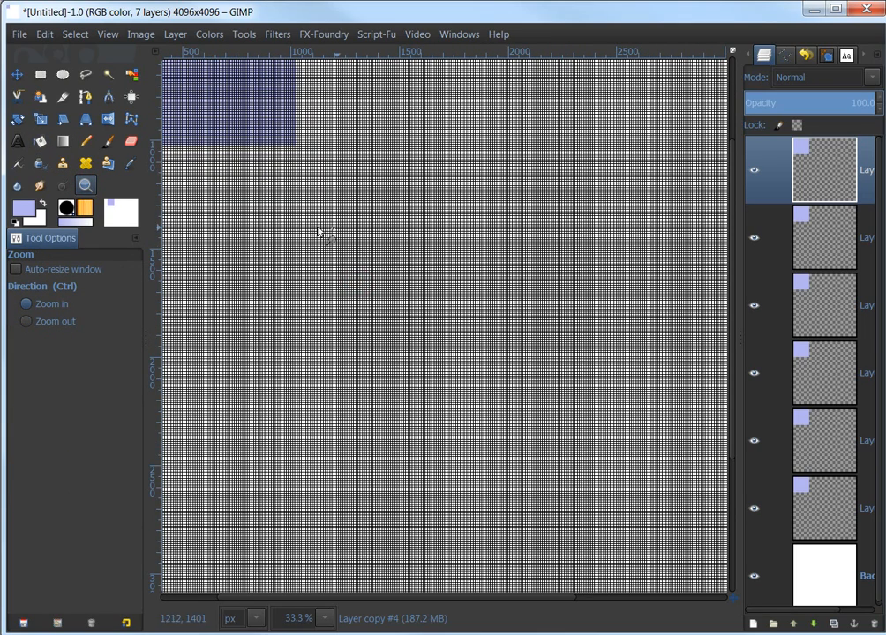
{"action": "left_click", "coordinate": [271, 191]}
{"action": "left_click", "coordinate": [272, 191]}
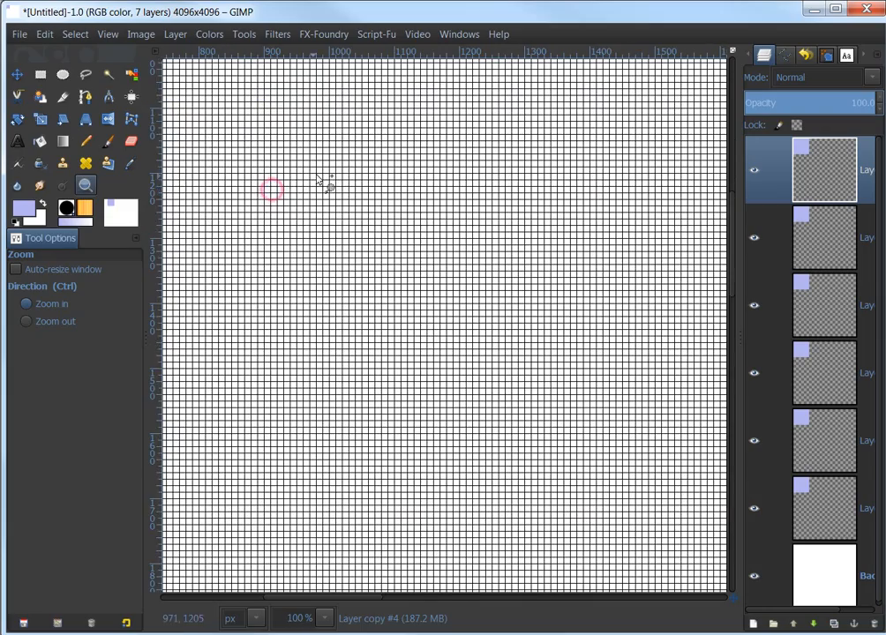
{"action": "left_click", "coordinate": [27, 323]}
{"action": "left_click", "coordinate": [356, 296]}
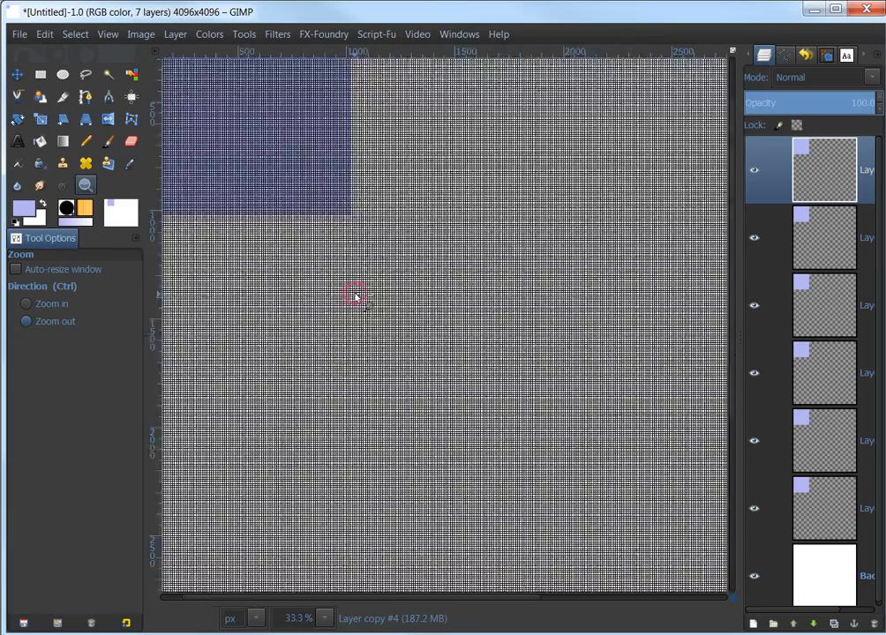
{"action": "left_click", "coordinate": [355, 297]}
{"action": "left_click", "coordinate": [356, 297]}
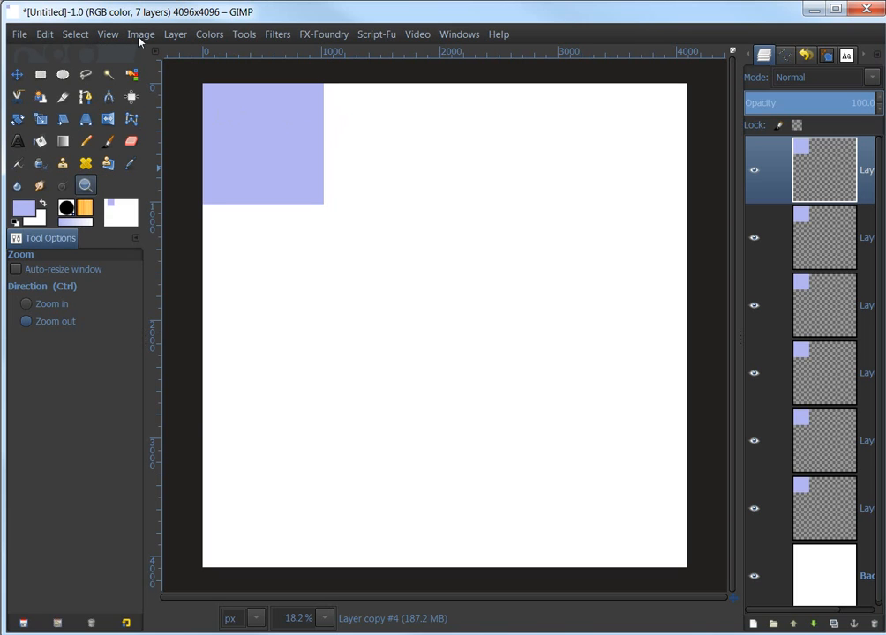
Set the image grid spacing to 1024 by 1024 pixels and turn on snapping to the grid
{"action": "left_click", "coordinate": [140, 34]}
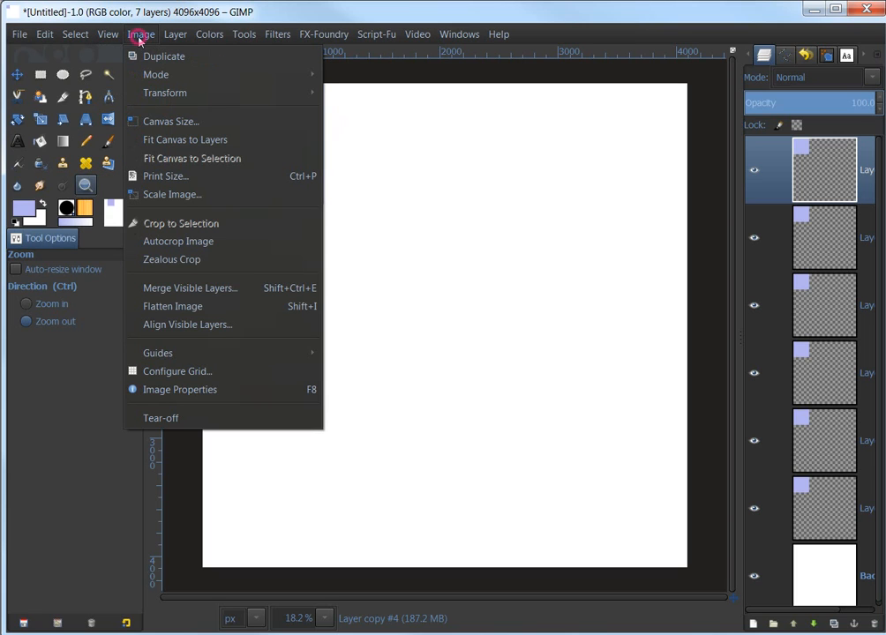
{"action": "left_click", "coordinate": [180, 373]}
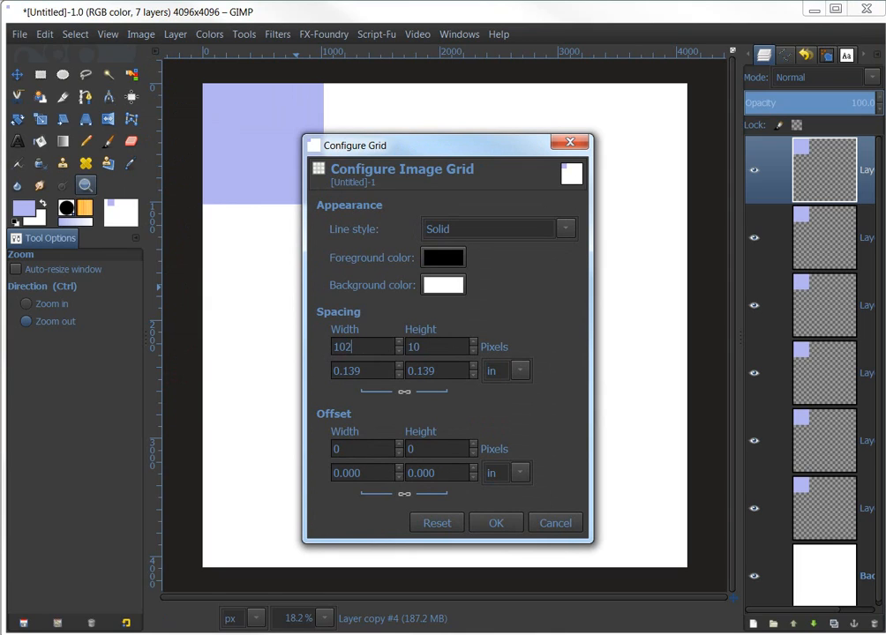
{"action": "left_click", "coordinate": [435, 346]}
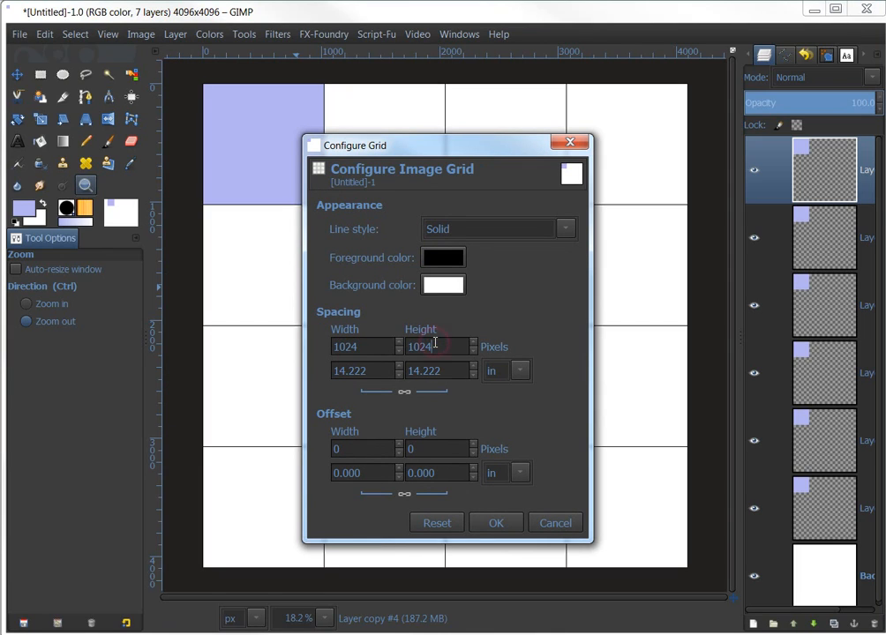
{"action": "left_click", "coordinate": [500, 524]}
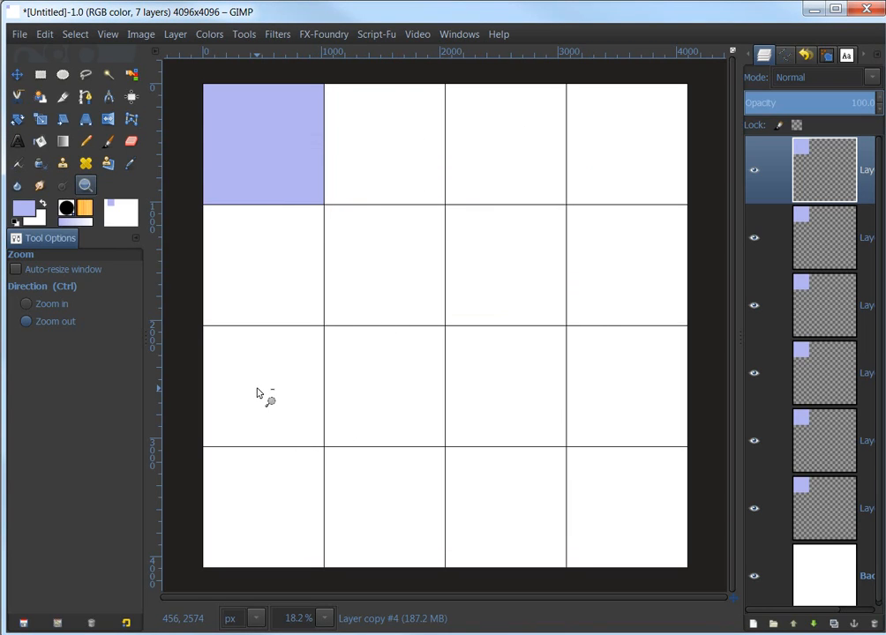
{"action": "left_click", "coordinate": [107, 36]}
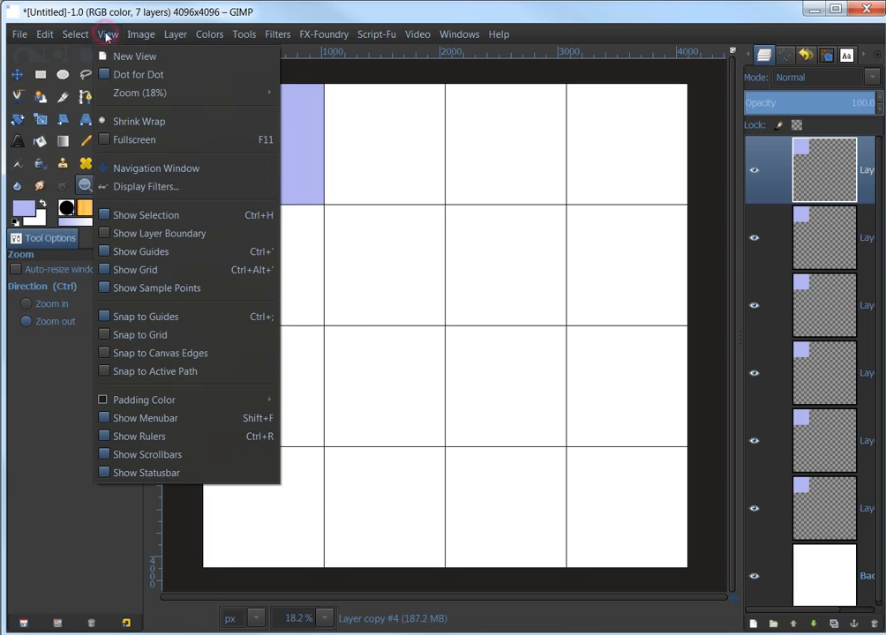
{"action": "left_click", "coordinate": [107, 335]}
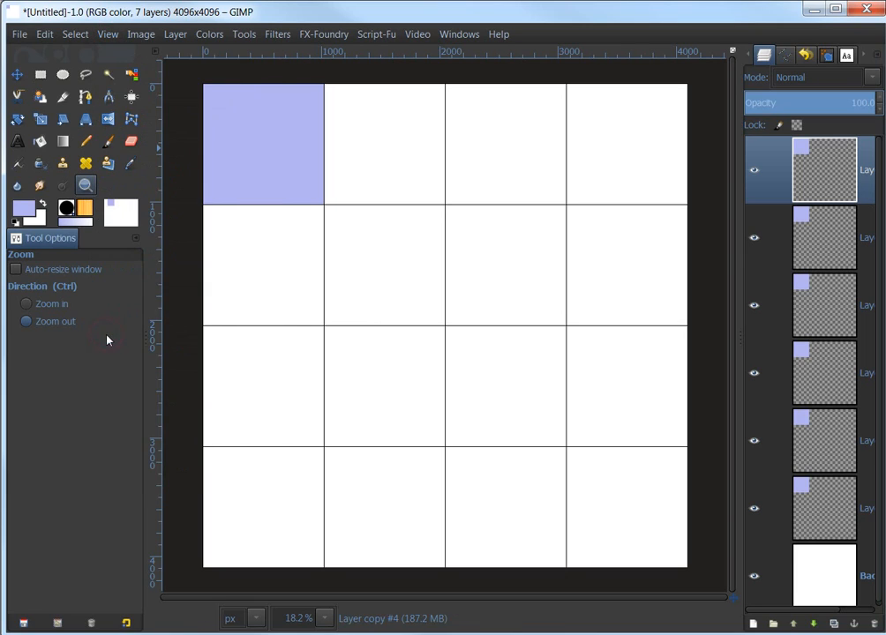
Move the six blue squares into a cross filling the second grid column plus the first and third cells of the second row
{"action": "left_click", "coordinate": [19, 76]}
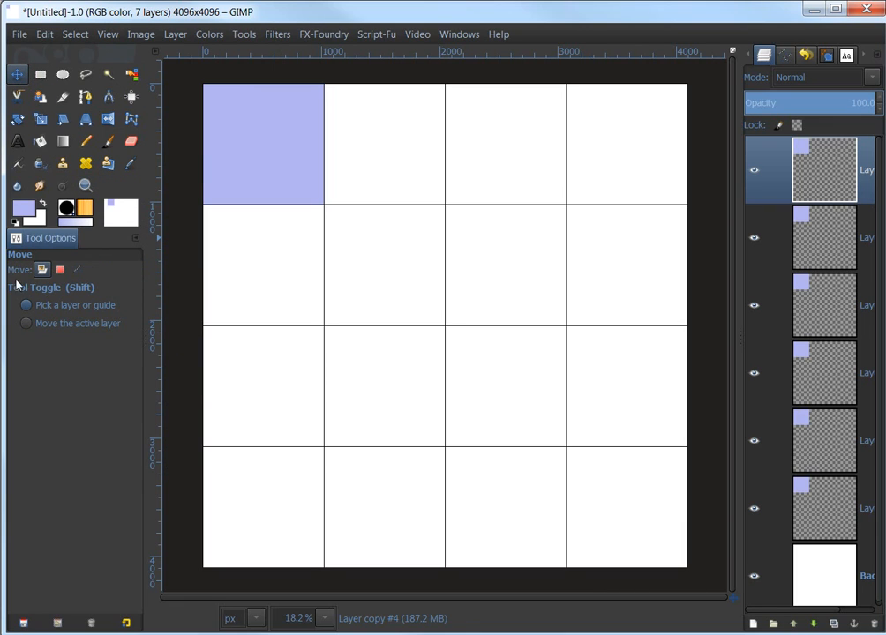
{"action": "left_click_drag", "start_coordinate": [262, 163], "coordinate": [381, 148]}
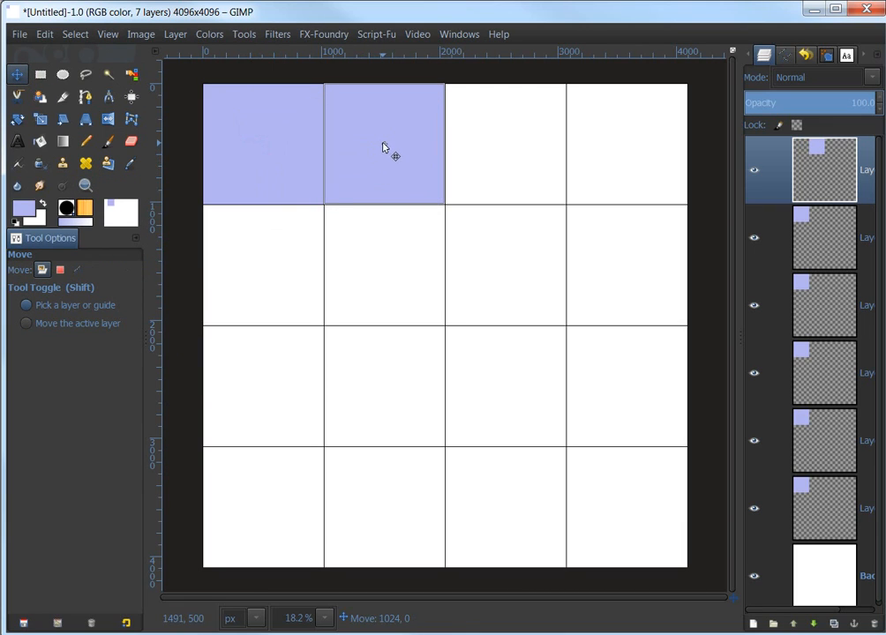
{"action": "left_click_drag", "start_coordinate": [277, 137], "coordinate": [398, 250]}
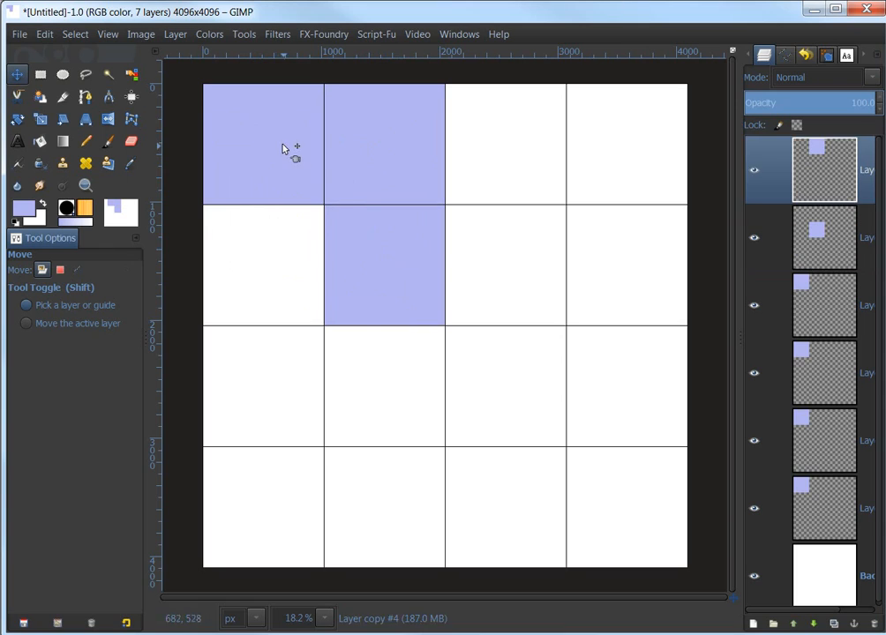
{"action": "left_click_drag", "start_coordinate": [281, 147], "coordinate": [410, 390]}
{"action": "left_click_drag", "start_coordinate": [235, 154], "coordinate": [366, 518]}
{"action": "left_click_drag", "start_coordinate": [248, 139], "coordinate": [502, 265]}
{"action": "left_click_drag", "start_coordinate": [289, 146], "coordinate": [287, 265]}
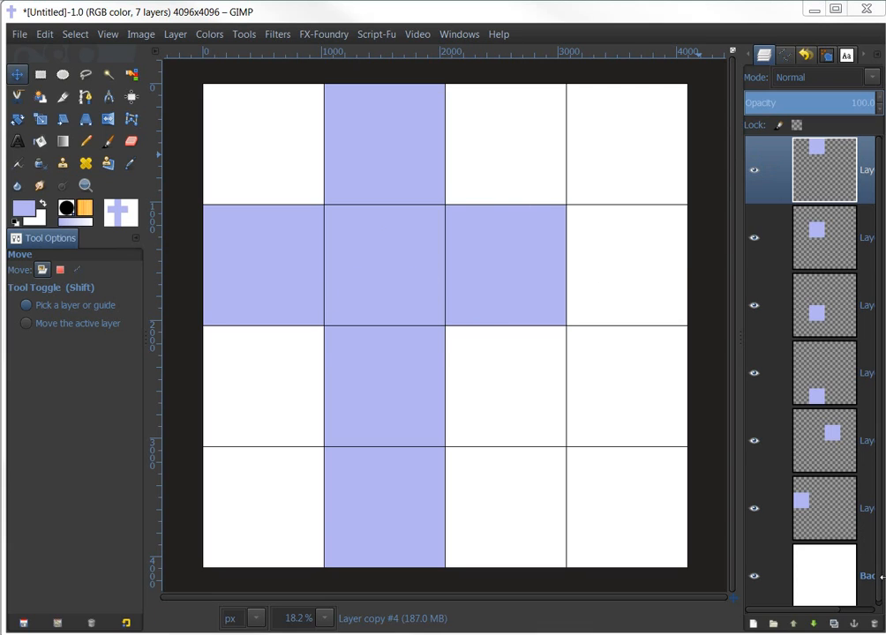
Widen the layer list and rename the column's first square layer "front" and the one below it "up"
{"action": "left_click_drag", "start_coordinate": [739, 560], "coordinate": [700, 553]}
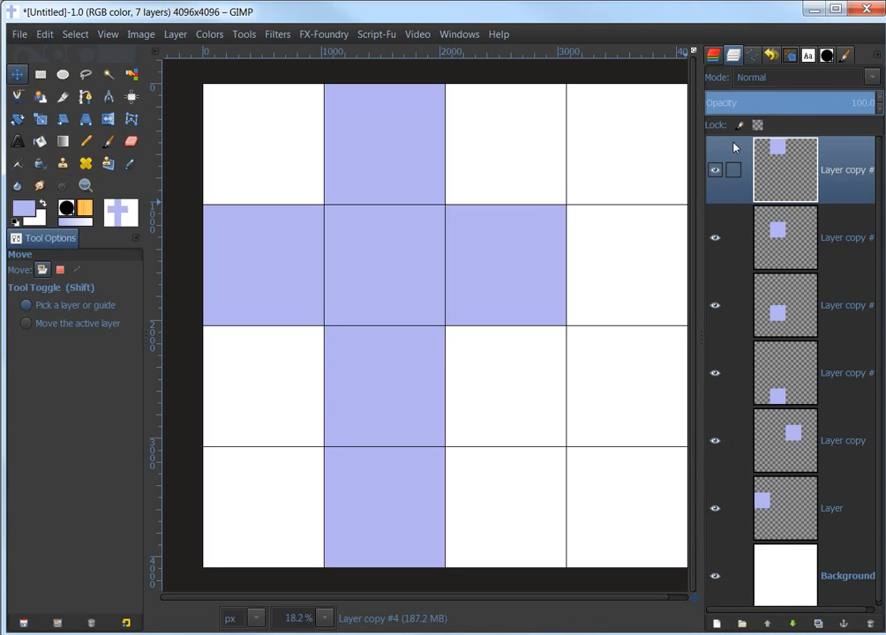
{"action": "double_click", "coordinate": [840, 178]}
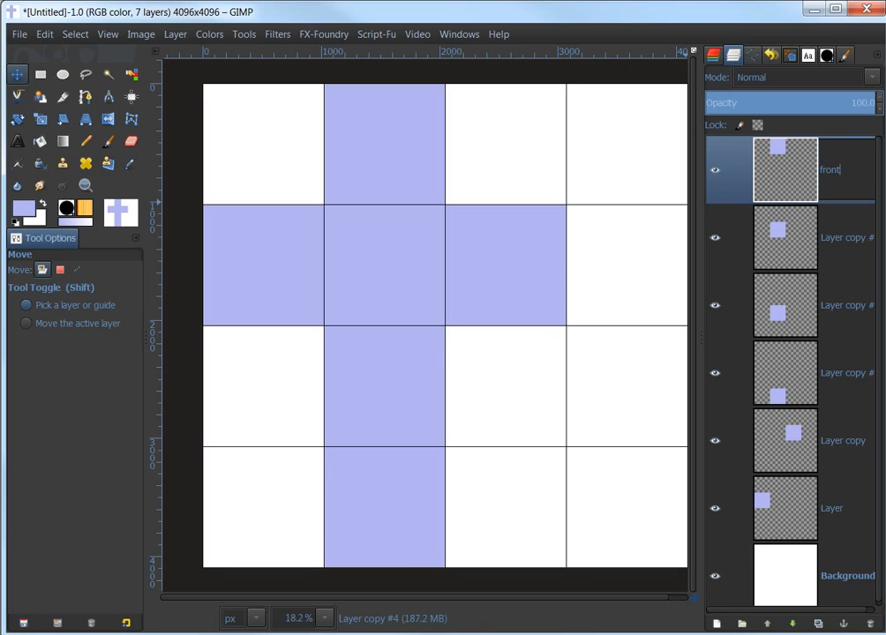
{"action": "key", "text": "Return"}
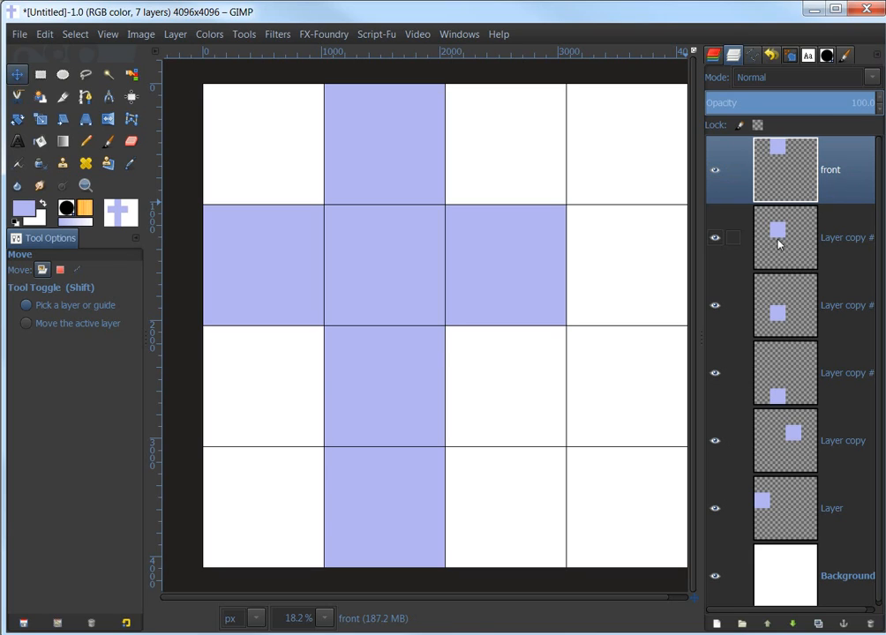
{"action": "left_click", "coordinate": [834, 235]}
{"action": "left_click", "coordinate": [836, 235]}
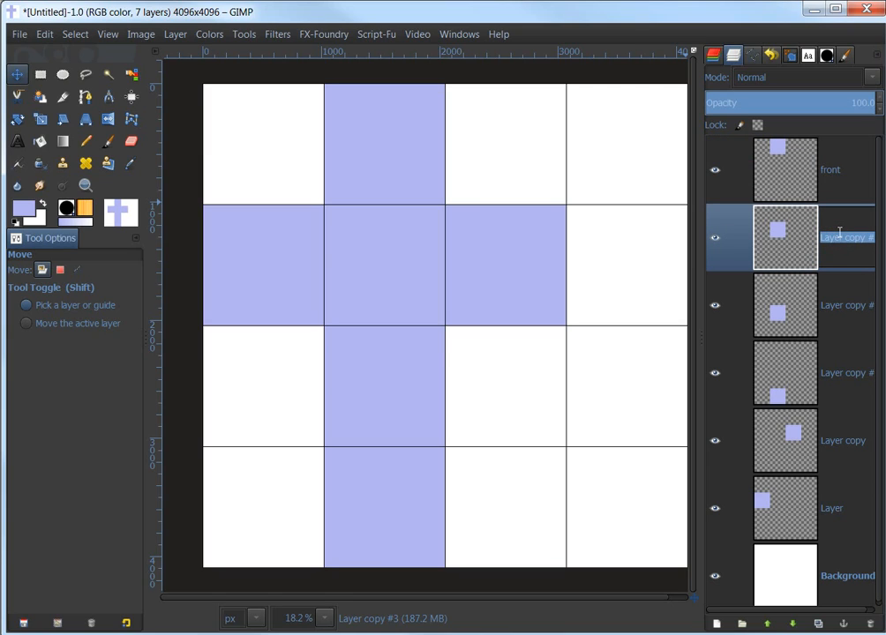
{"action": "type", "text": "up"}
{"action": "key", "text": "Return"}
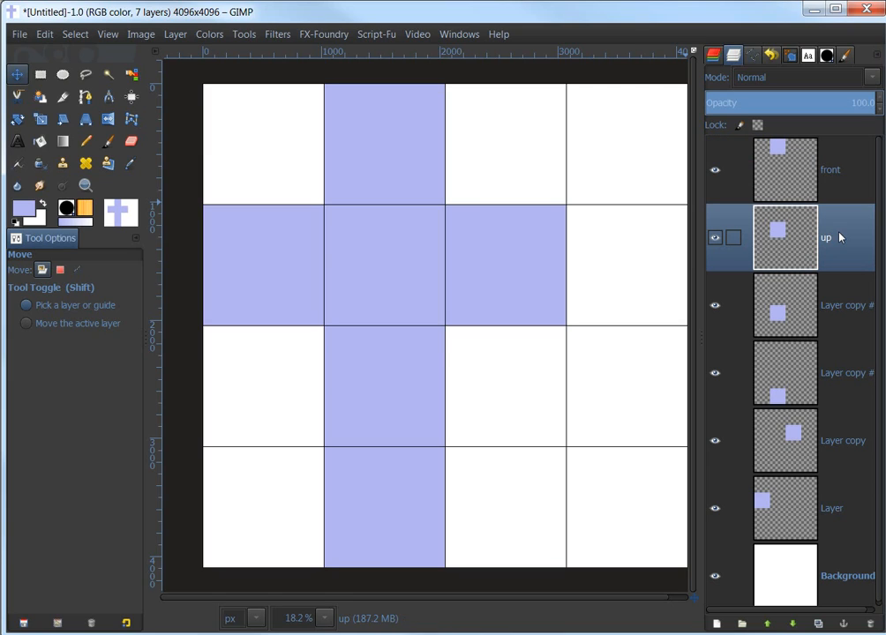
Rename the layer of the column's third square "back" and that of its lowest square "down"
{"action": "double_click", "coordinate": [837, 305]}
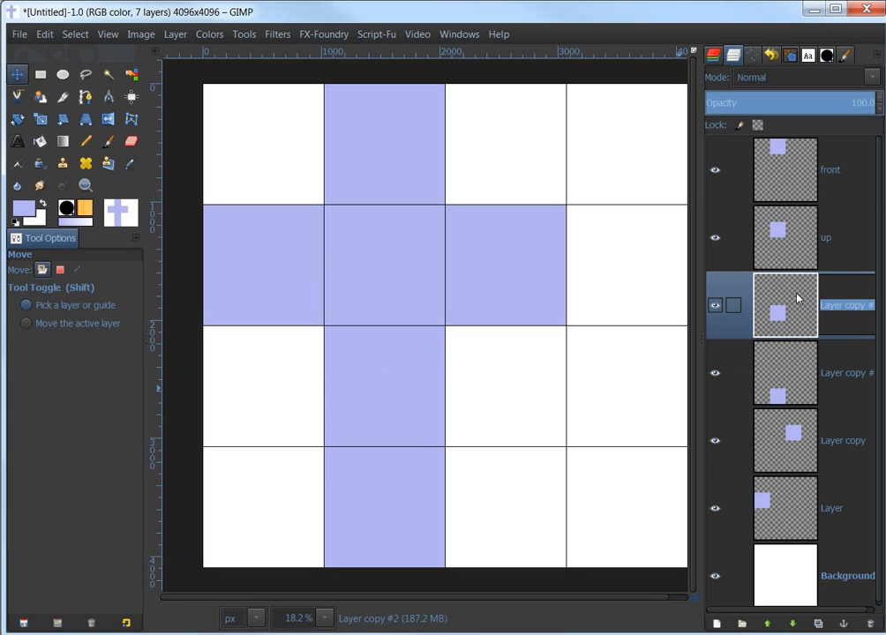
{"action": "double_click", "coordinate": [856, 306]}
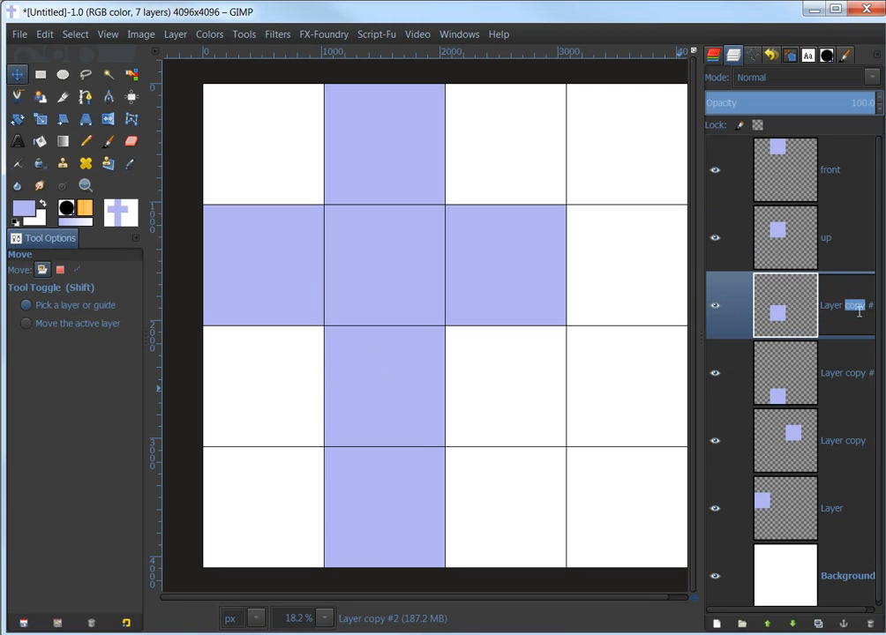
{"action": "triple_click", "coordinate": [857, 306]}
{"action": "type", "text": "back"}
{"action": "key", "text": "Return"}
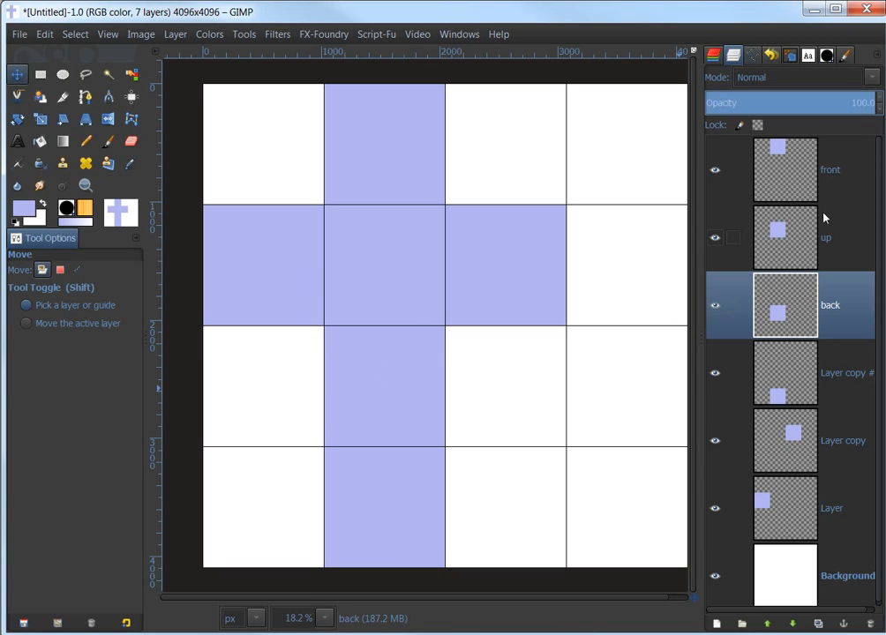
{"action": "double_click", "coordinate": [836, 374]}
{"action": "type", "text": "do"}
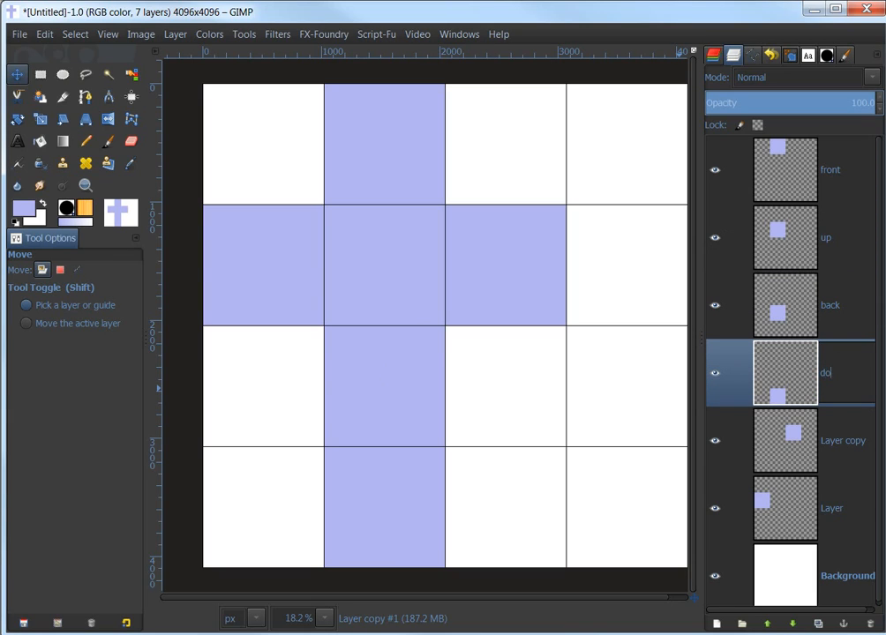
{"action": "type", "text": "wn"}
{"action": "key", "text": "Return"}
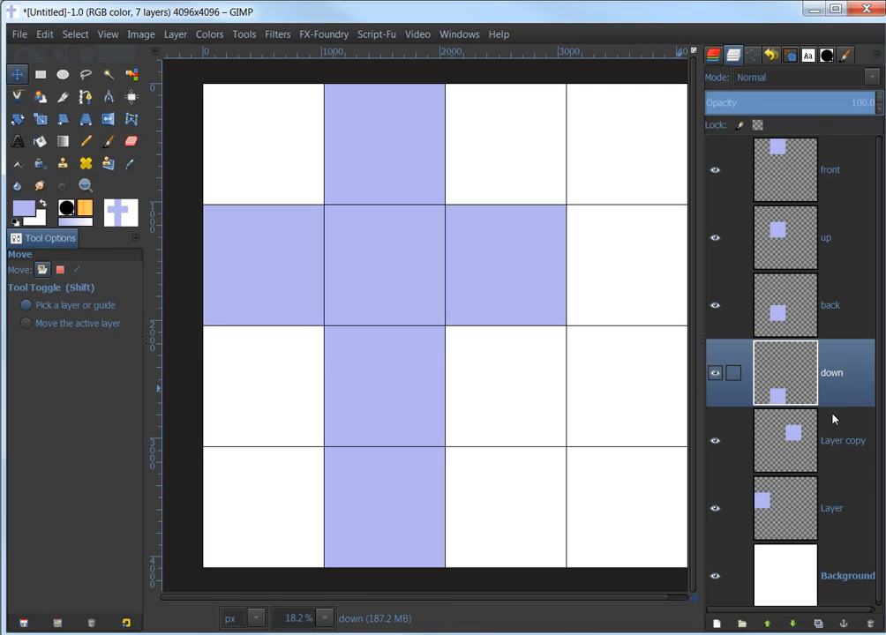
Rename the layer of the cross's right arm "left" and that of its left arm "right"
{"action": "double_click", "coordinate": [830, 442]}
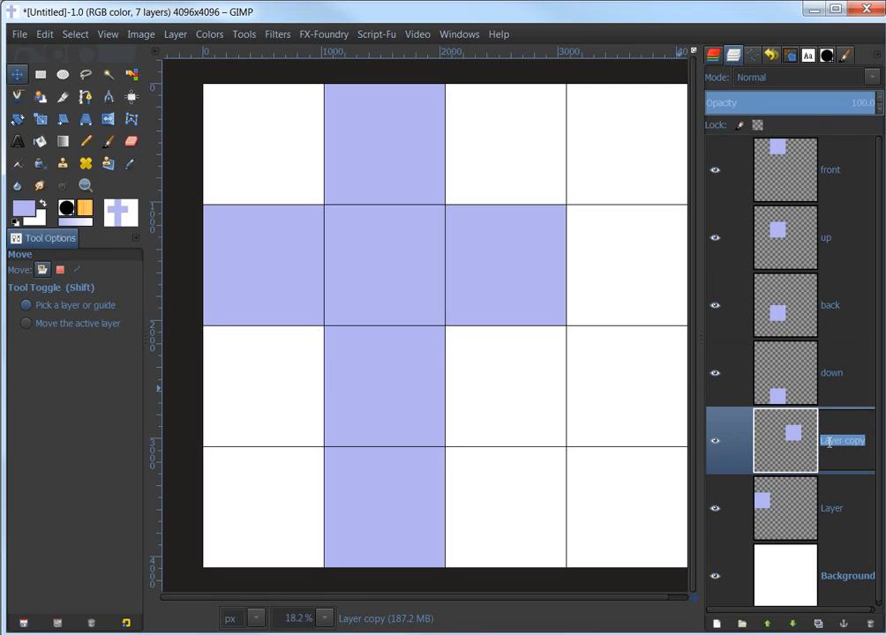
{"action": "type", "text": "left"}
{"action": "key", "text": "Return"}
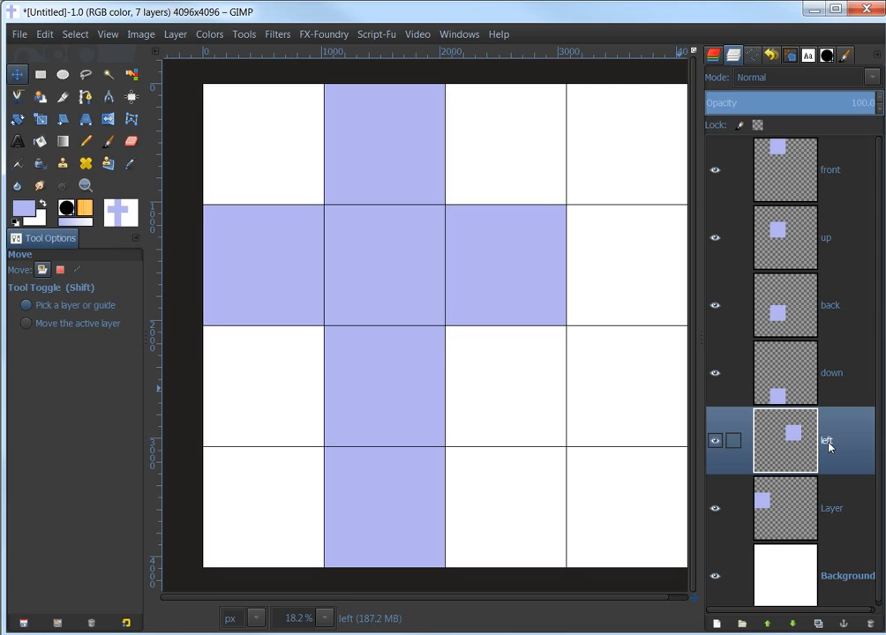
{"action": "double_click", "coordinate": [828, 509]}
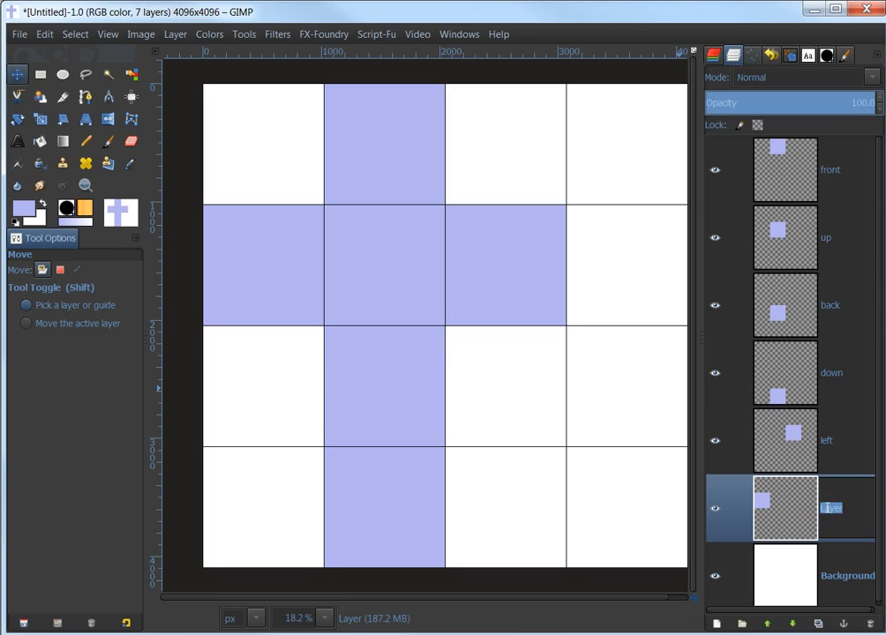
{"action": "type", "text": "right"}
{"action": "key", "text": "Return"}
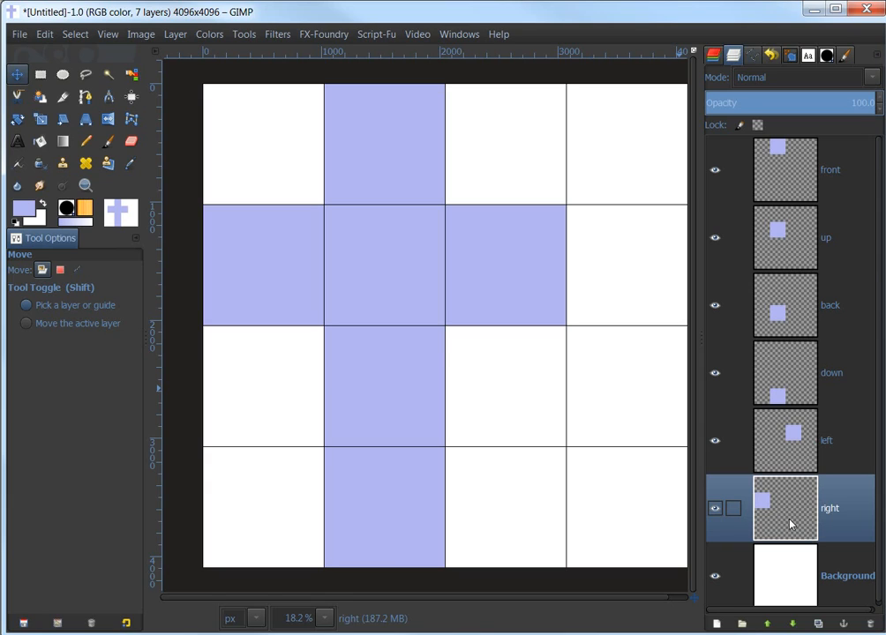
Duplicate the "right" layer and set the Eraser to size 482.66 with the 1 Pixel copy dynamics
{"action": "left_click", "coordinate": [819, 625]}
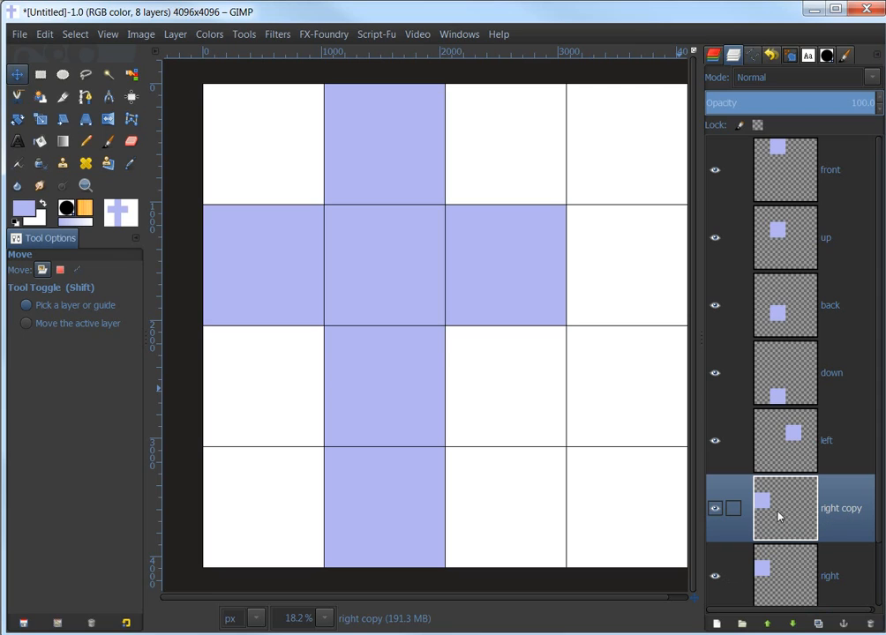
{"action": "left_click", "coordinate": [131, 141]}
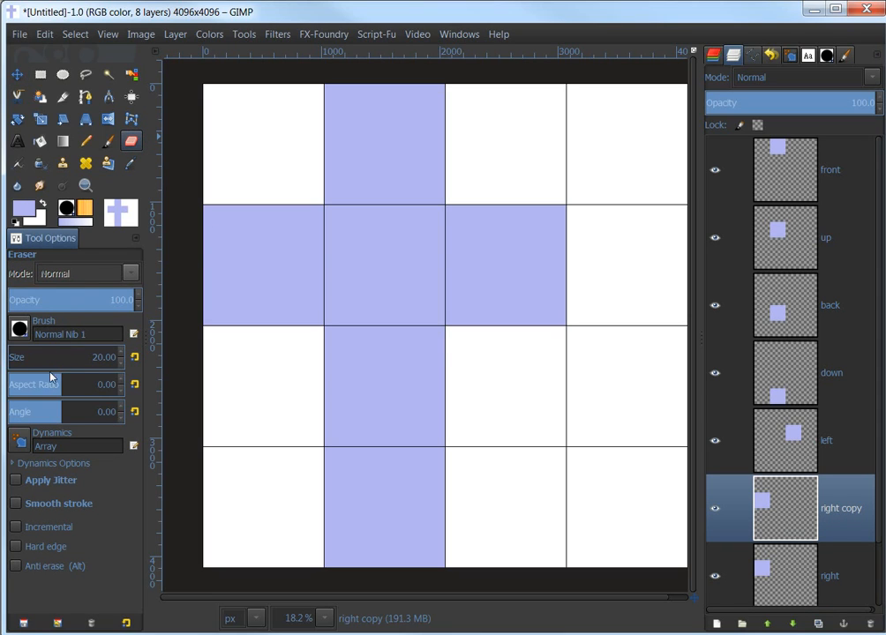
{"action": "left_click_drag", "start_coordinate": [22, 358], "coordinate": [105, 362]}
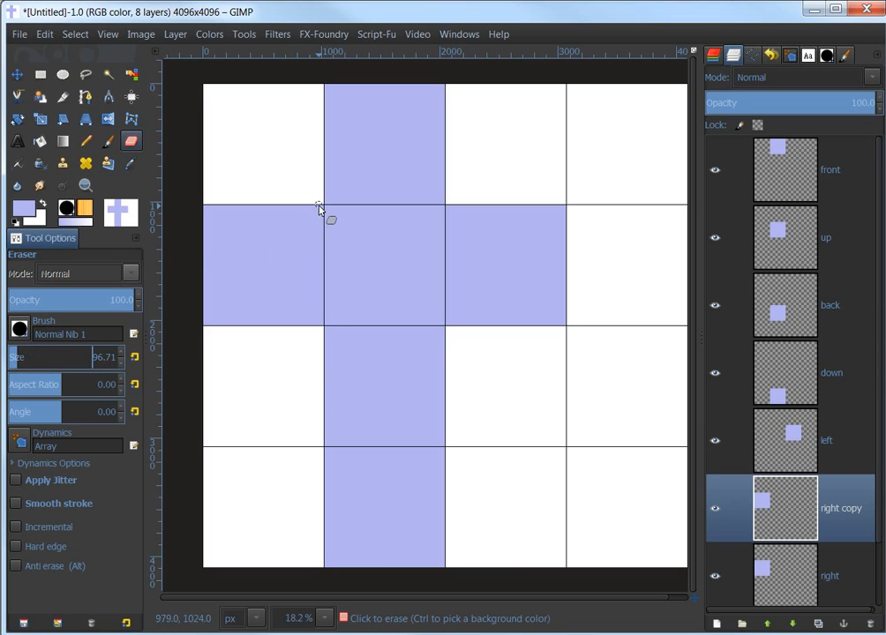
{"action": "left_click_drag", "start_coordinate": [29, 361], "coordinate": [59, 360]}
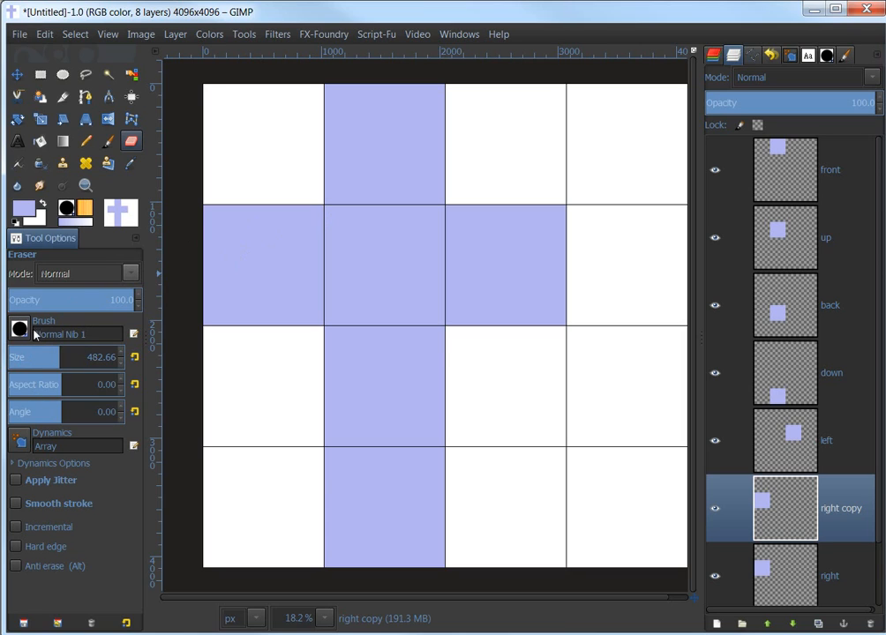
{"action": "left_click", "coordinate": [21, 446]}
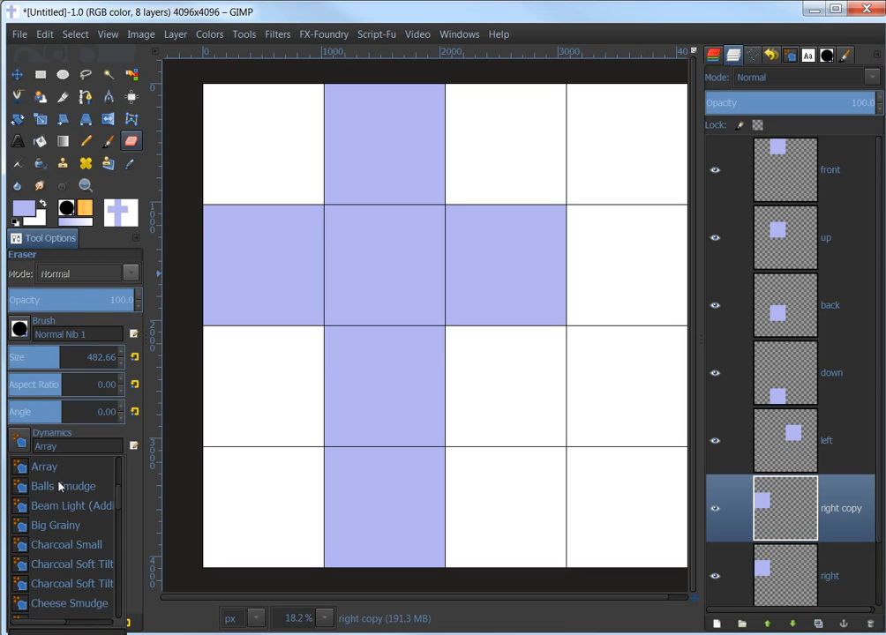
{"action": "scroll", "coordinate": [53, 481], "scroll_direction": "up", "scroll_amount": 5}
{"action": "left_click", "coordinate": [50, 473]}
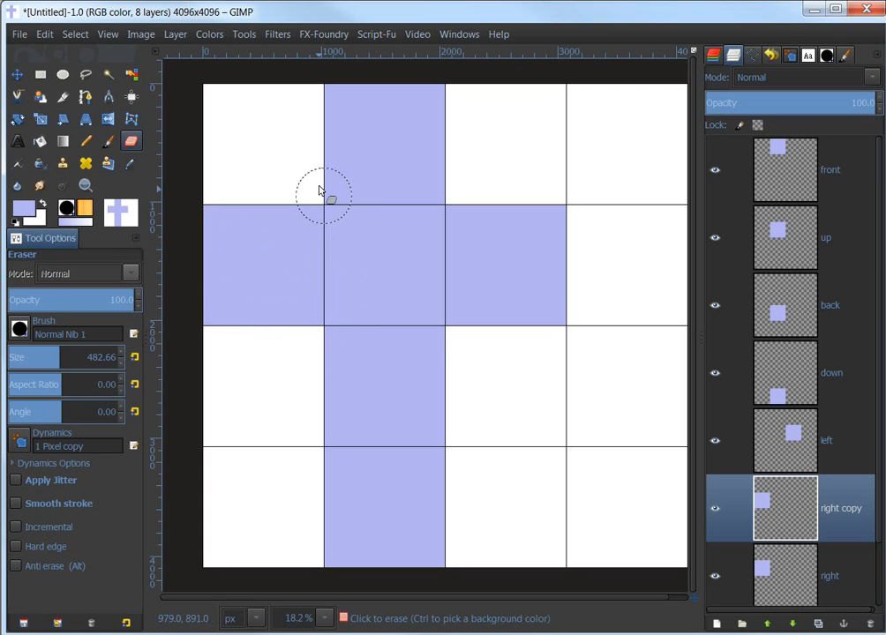
Erase the whole blue square on the "right copy" layer, checking it by briefly hiding the "right" layer
{"action": "left_click", "coordinate": [255, 256]}
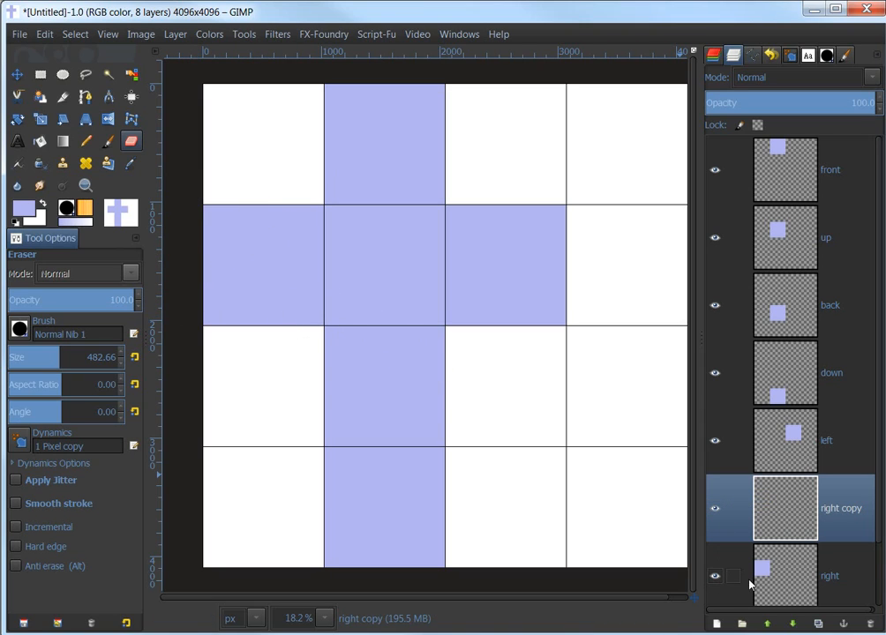
{"action": "left_click", "coordinate": [715, 576]}
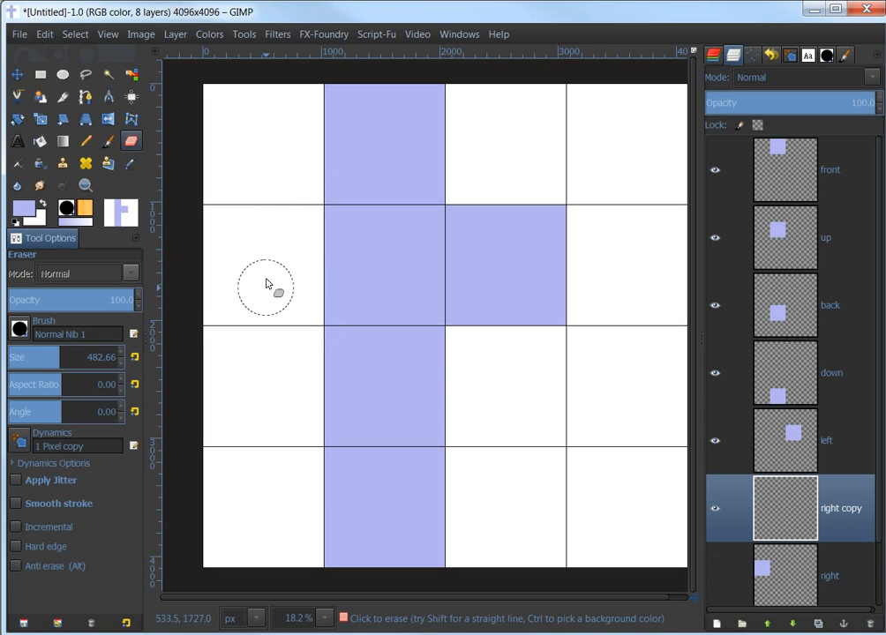
{"action": "left_click", "coordinate": [715, 575]}
Duplicate the "left" and "down" layers and erase the blue square on each copy
{"action": "left_click", "coordinate": [794, 442]}
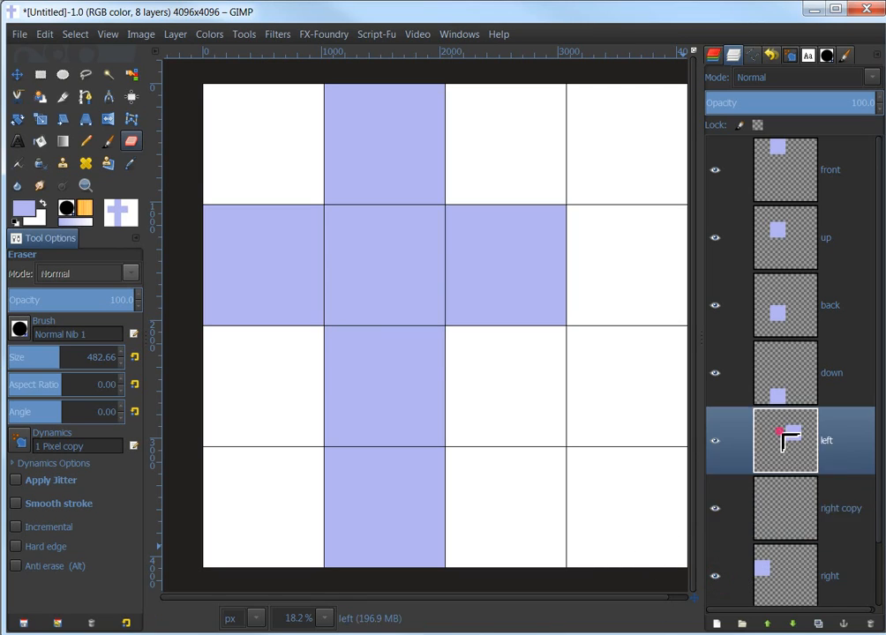
{"action": "left_click", "coordinate": [818, 623]}
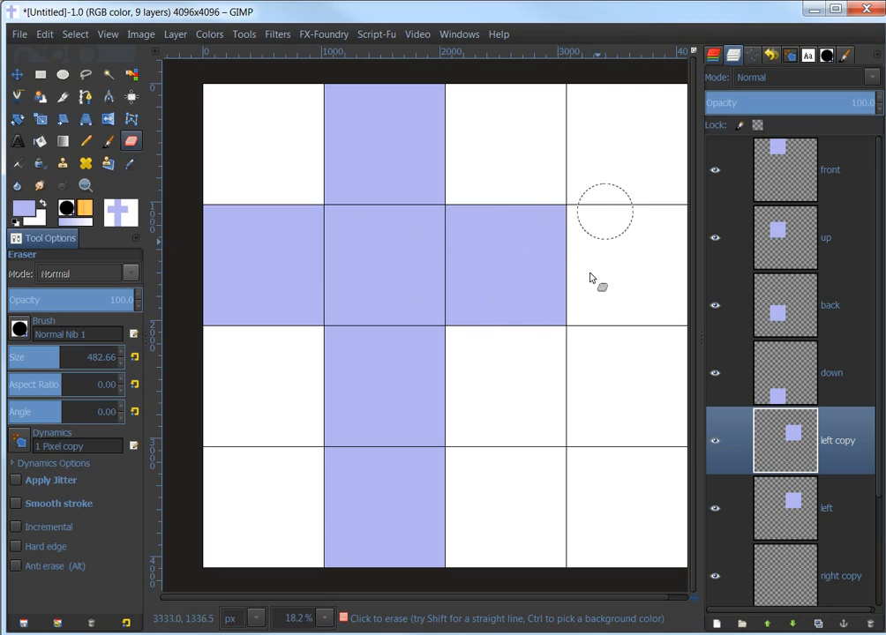
{"action": "left_click", "coordinate": [782, 377]}
{"action": "left_click", "coordinate": [818, 624]}
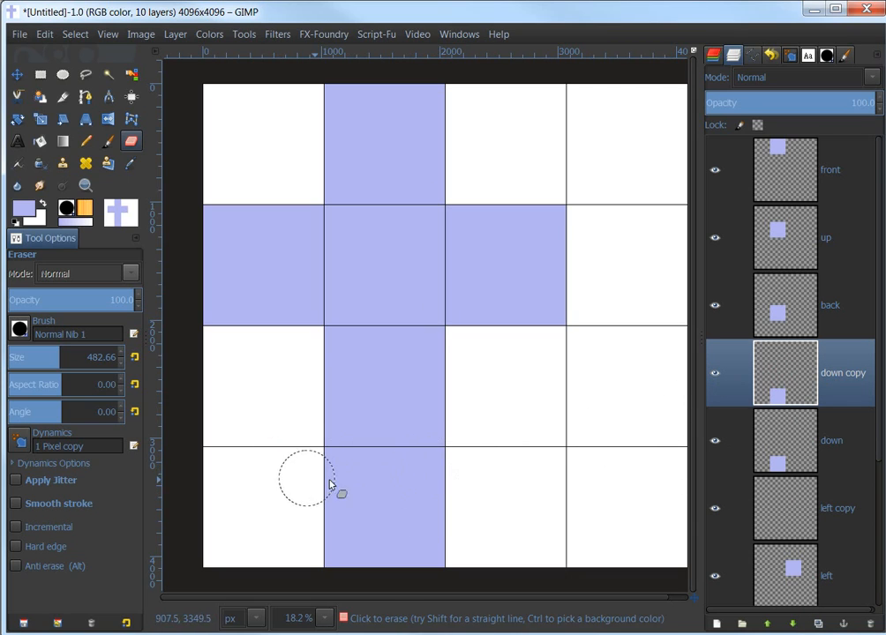
{"action": "mouse_move", "coordinate": [310, 538]}
{"action": "left_mouse_down"}
{"action": "mouse_move", "coordinate": [501, 588]}
{"action": "mouse_move", "coordinate": [530, 578]}
{"action": "left_mouse_up"}
Duplicate the "back" and "up" layers and erase the blue square on each copy
{"action": "left_click", "coordinate": [804, 305]}
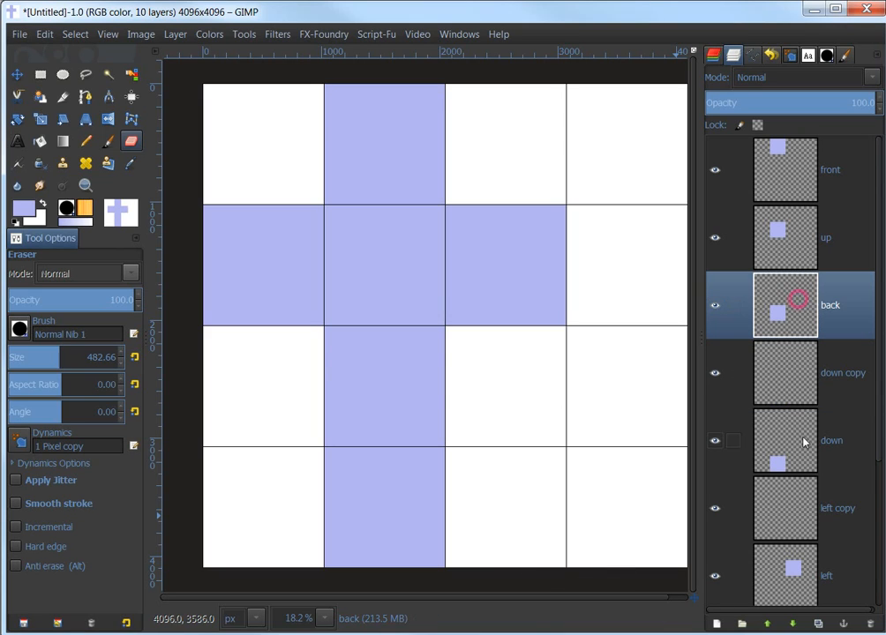
{"action": "left_click", "coordinate": [819, 623]}
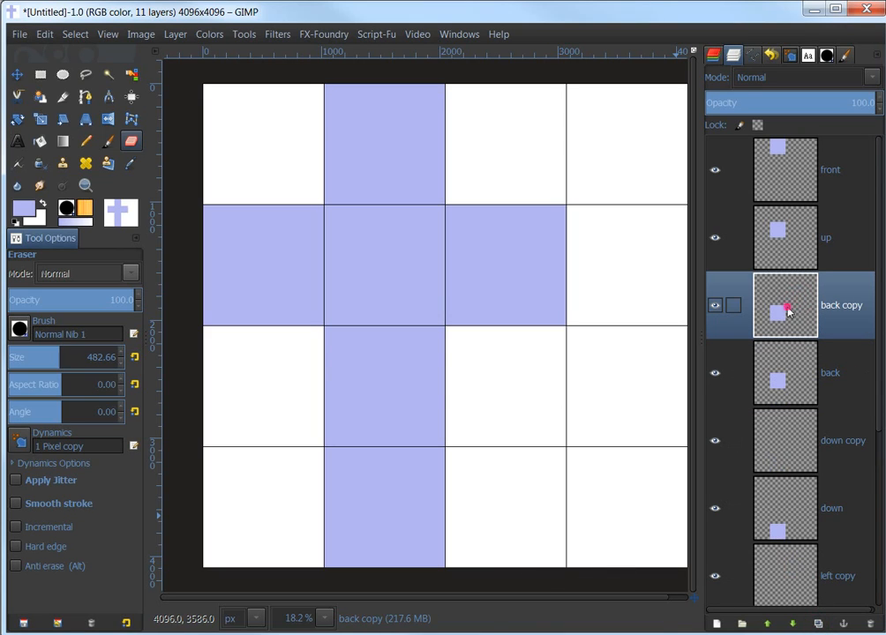
{"action": "mouse_move", "coordinate": [461, 340]}
{"action": "left_mouse_down"}
{"action": "mouse_move", "coordinate": [320, 327]}
{"action": "mouse_move", "coordinate": [473, 352]}
{"action": "mouse_move", "coordinate": [275, 370]}
{"action": "mouse_move", "coordinate": [463, 387]}
{"action": "mouse_move", "coordinate": [438, 404]}
{"action": "mouse_move", "coordinate": [253, 428]}
{"action": "mouse_move", "coordinate": [442, 440]}
{"action": "mouse_move", "coordinate": [465, 458]}
{"action": "left_mouse_up"}
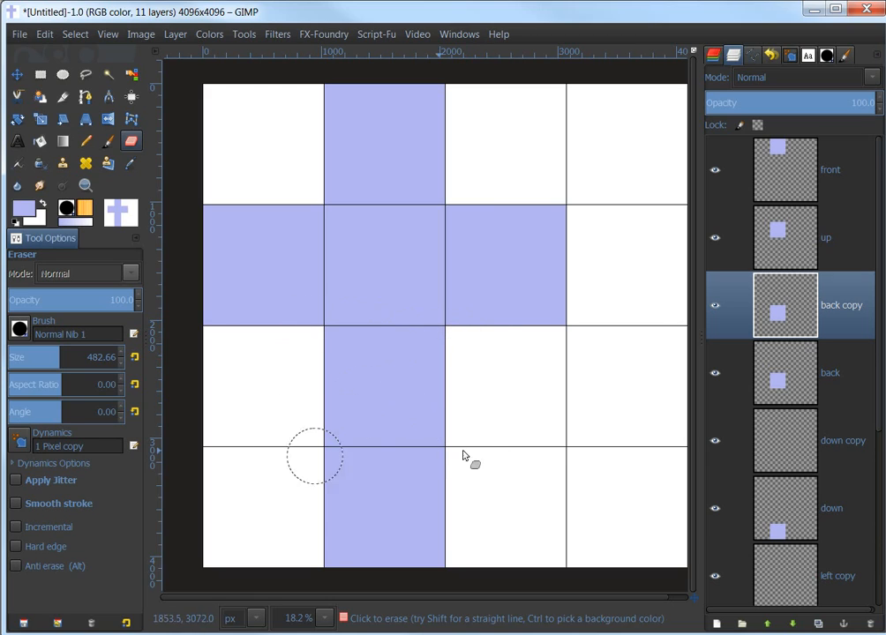
{"action": "left_click", "coordinate": [782, 237]}
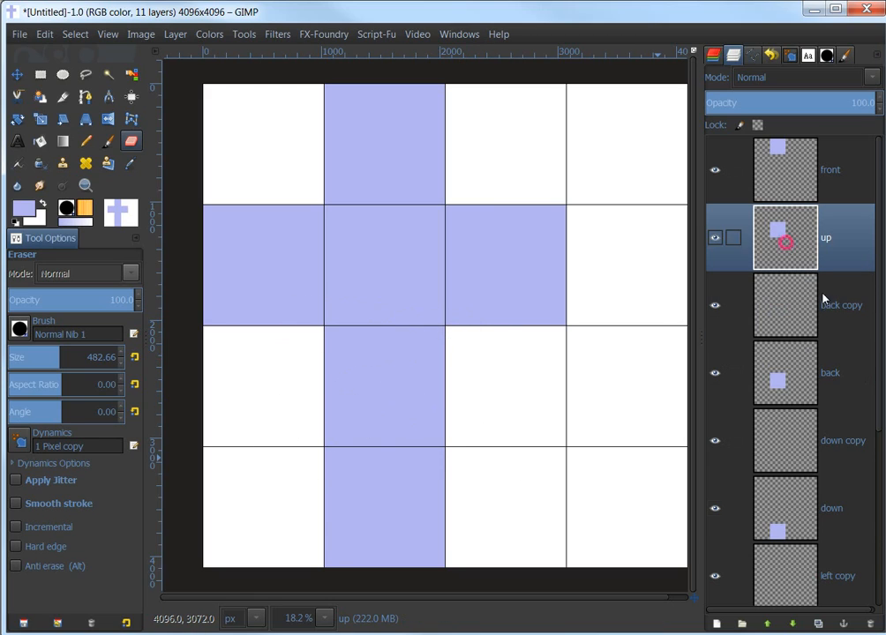
{"action": "left_click", "coordinate": [818, 623]}
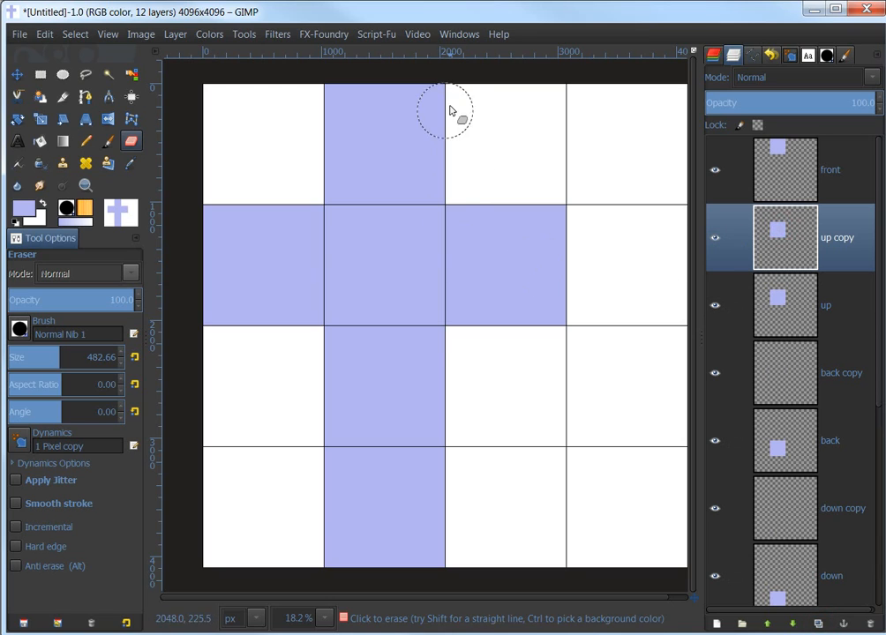
{"action": "left_click_drag", "start_coordinate": [444, 224], "coordinate": [409, 220]}
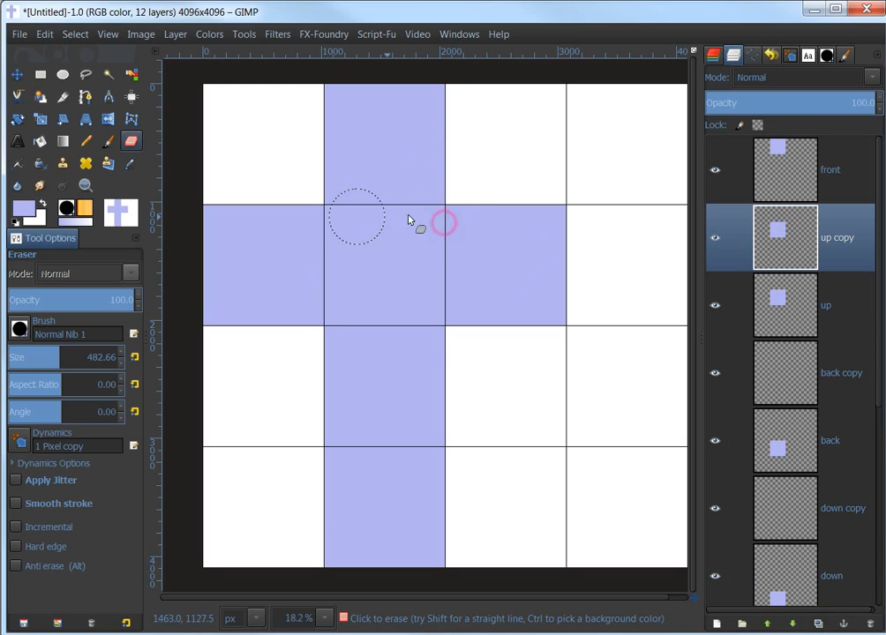
Duplicate the "front" layer and erase the whole blue square on the "front copy" layer
{"action": "left_click", "coordinate": [829, 169]}
{"action": "left_click", "coordinate": [820, 624]}
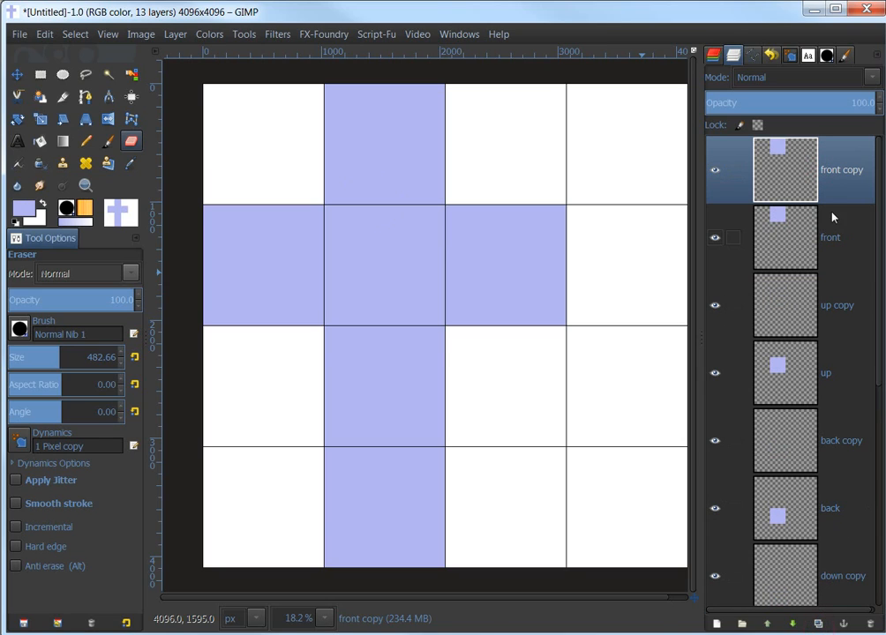
{"action": "left_click_drag", "start_coordinate": [471, 95], "coordinate": [392, 94]}
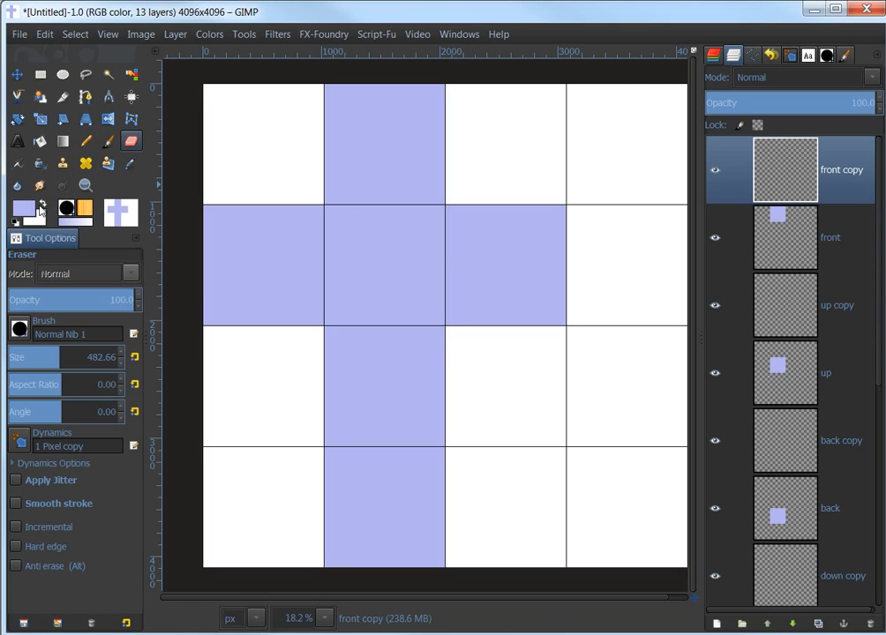
Swap the colours so white is the foreground and set up the Paintbrush with the Clouds-by-Mila - Copy.abr-012 brush
{"action": "left_click", "coordinate": [43, 204]}
{"action": "left_click", "coordinate": [109, 142]}
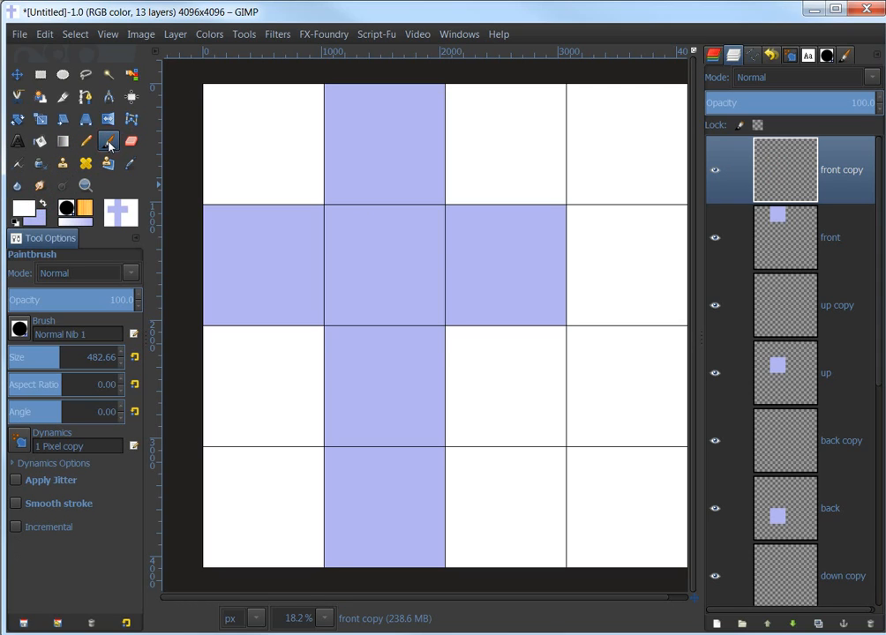
{"action": "left_click", "coordinate": [827, 55]}
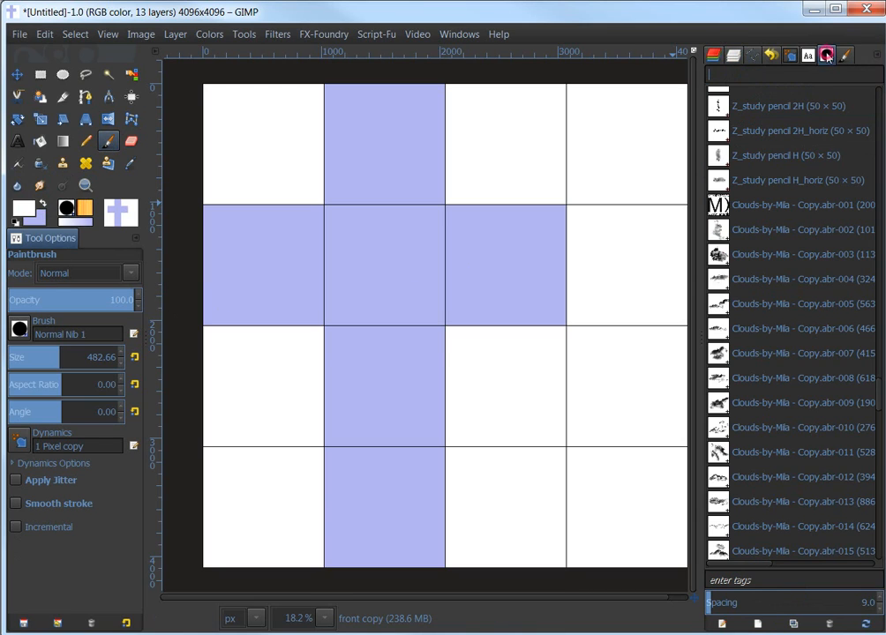
{"action": "left_click", "coordinate": [759, 255]}
{"action": "left_click", "coordinate": [762, 477]}
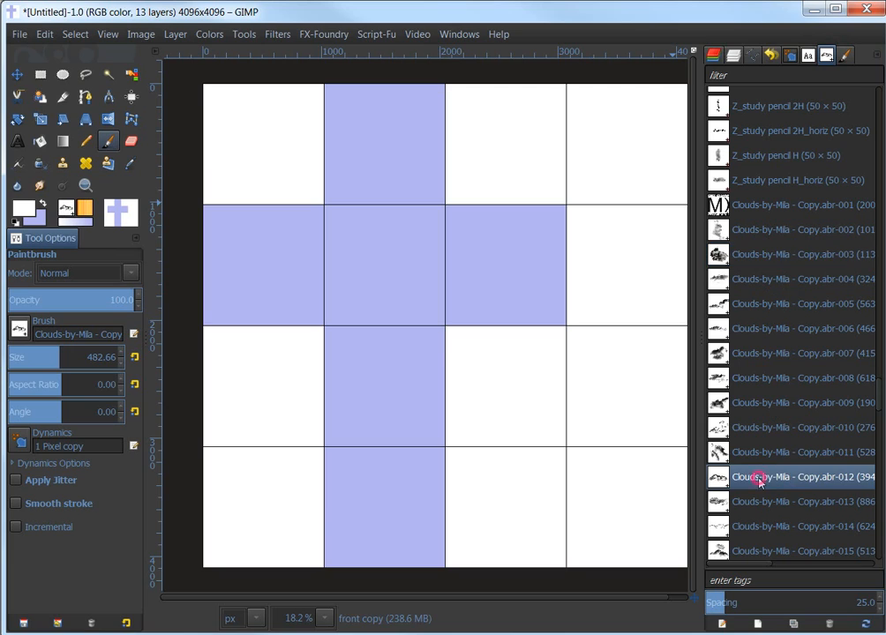
{"action": "left_click", "coordinate": [366, 294]}
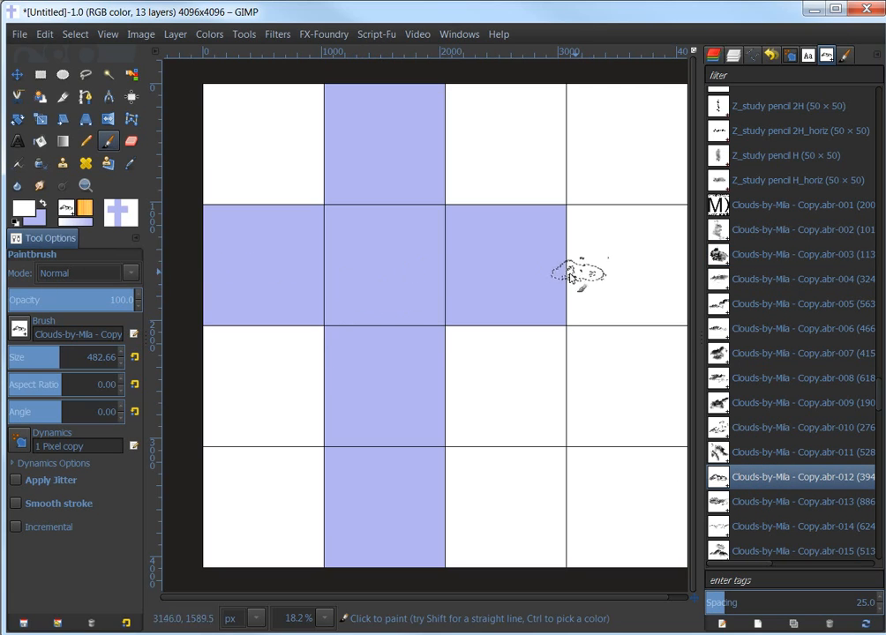
Paint two white clouds on the "front copy" layer, one in the upper and one in the lower part of the front square
{"action": "left_click", "coordinate": [713, 55]}
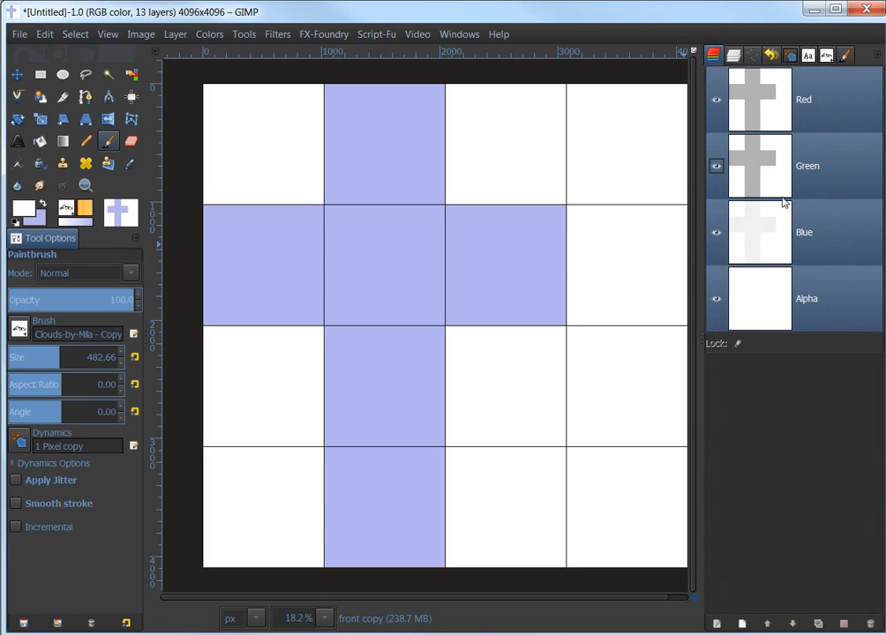
{"action": "left_click", "coordinate": [732, 54]}
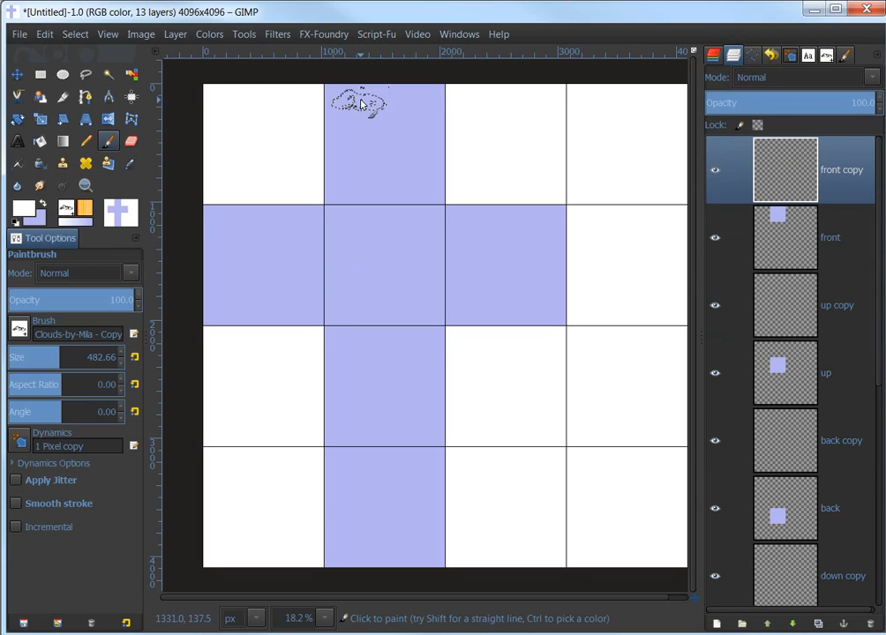
{"action": "mouse_move", "coordinate": [357, 110]}
{"action": "left_mouse_down"}
{"action": "mouse_move", "coordinate": [371, 123]}
{"action": "mouse_move", "coordinate": [378, 114]}
{"action": "left_mouse_up"}
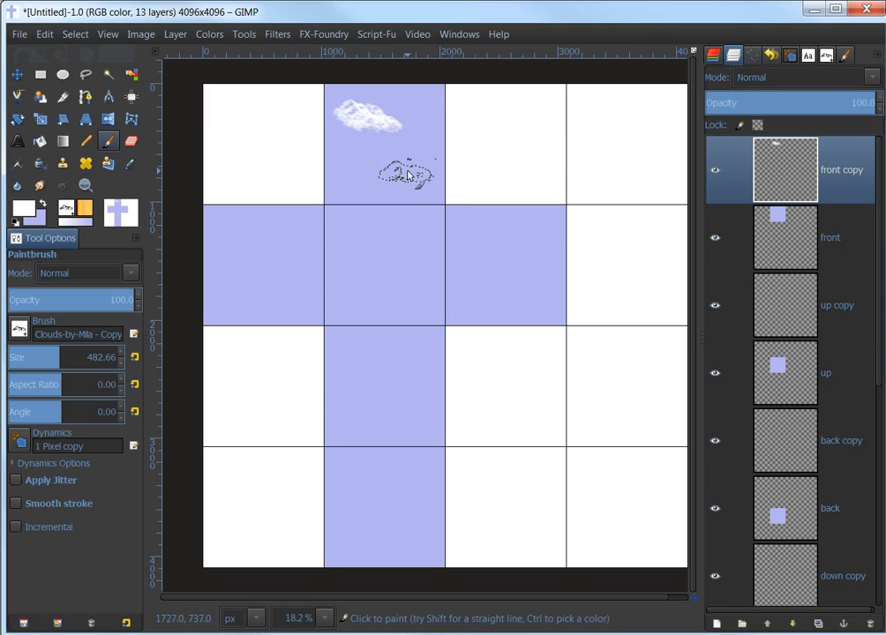
{"action": "mouse_move", "coordinate": [405, 173]}
{"action": "left_mouse_down"}
{"action": "mouse_move", "coordinate": [393, 178]}
{"action": "mouse_move", "coordinate": [402, 183]}
{"action": "left_mouse_up"}
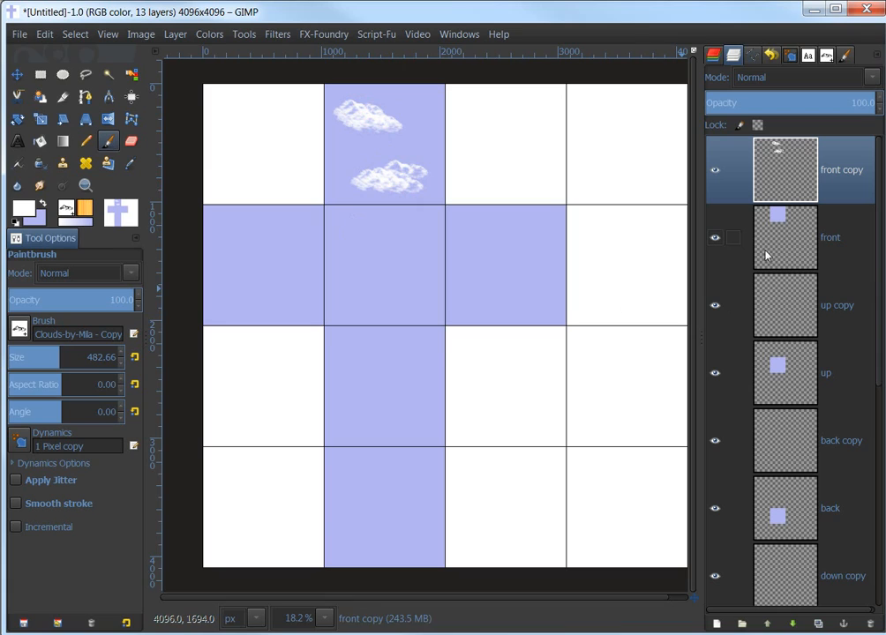
Paint one level and two tilted clouds in the up square on the "up copy" layer, using brush angle -130.71 for the last
{"action": "left_click", "coordinate": [782, 300]}
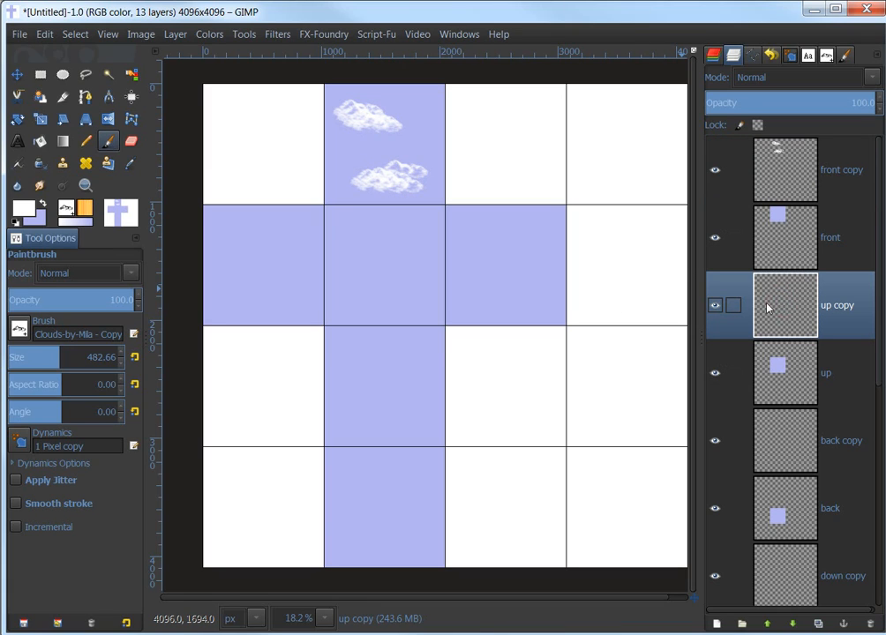
{"action": "left_click", "coordinate": [402, 234]}
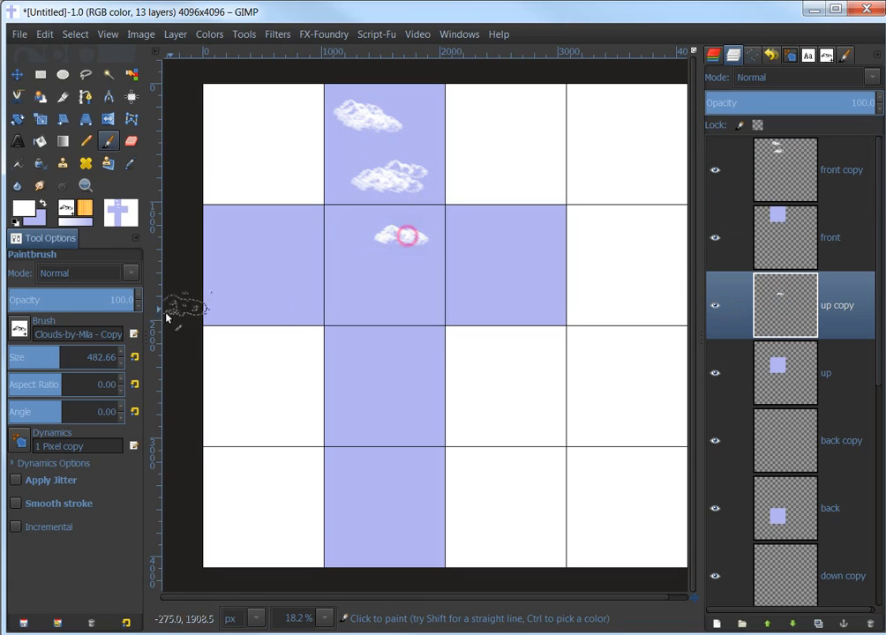
{"action": "left_click_drag", "start_coordinate": [51, 413], "coordinate": [116, 413]}
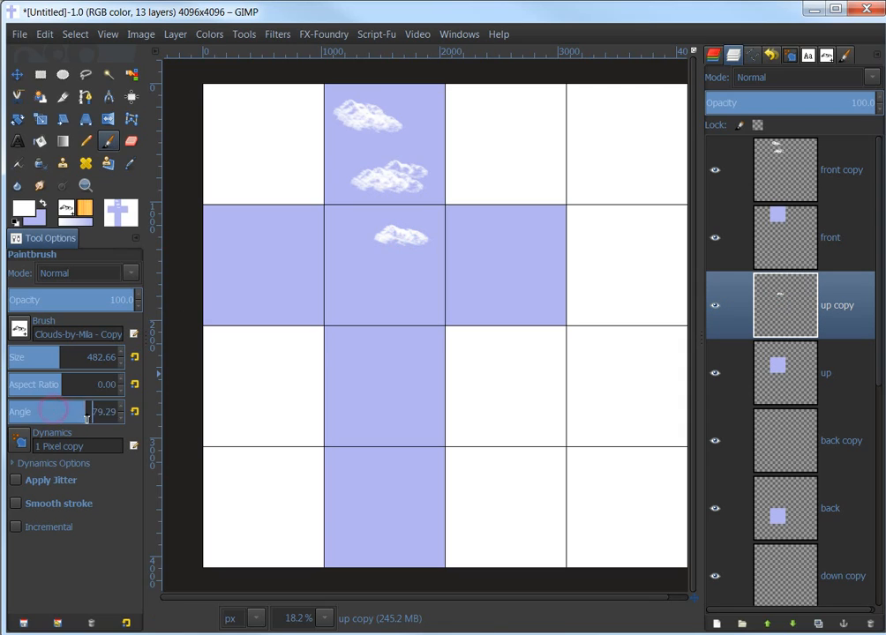
{"action": "left_click", "coordinate": [358, 296]}
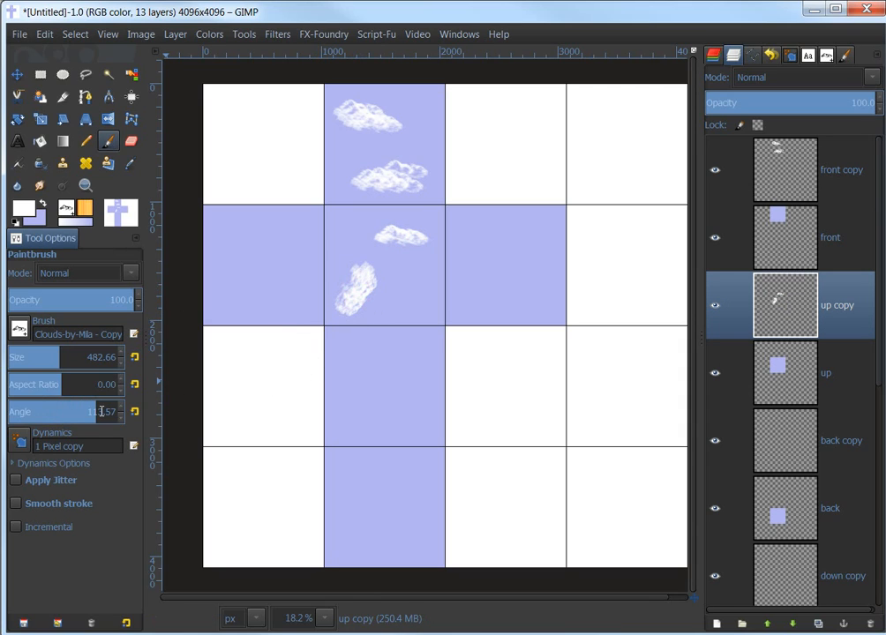
{"action": "left_click_drag", "start_coordinate": [92, 412], "coordinate": [22, 412]}
{"action": "left_click", "coordinate": [413, 285]}
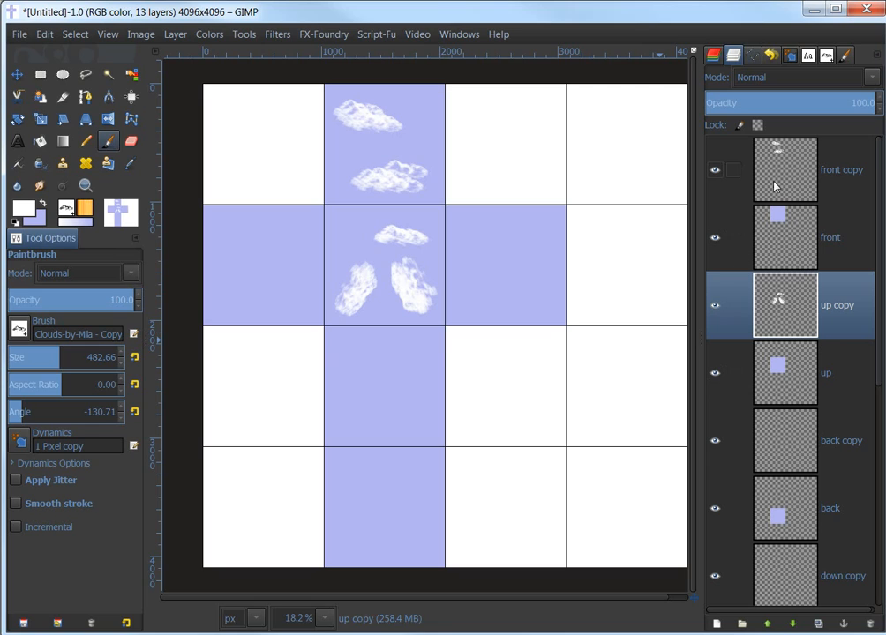
Paint a dense cloud in the upper half of the back square on the "back copy" layer, changing the brush angle to 49.29 partway
{"action": "left_click", "coordinate": [799, 433]}
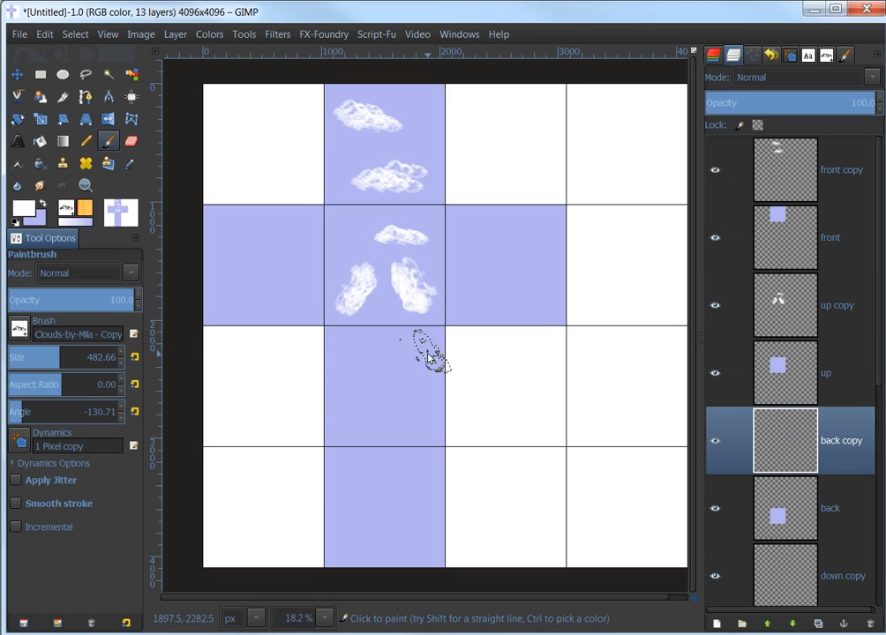
{"action": "mouse_move", "coordinate": [352, 342]}
{"action": "left_mouse_down"}
{"action": "mouse_move", "coordinate": [391, 371]}
{"action": "mouse_move", "coordinate": [401, 360]}
{"action": "mouse_move", "coordinate": [366, 365]}
{"action": "left_mouse_up"}
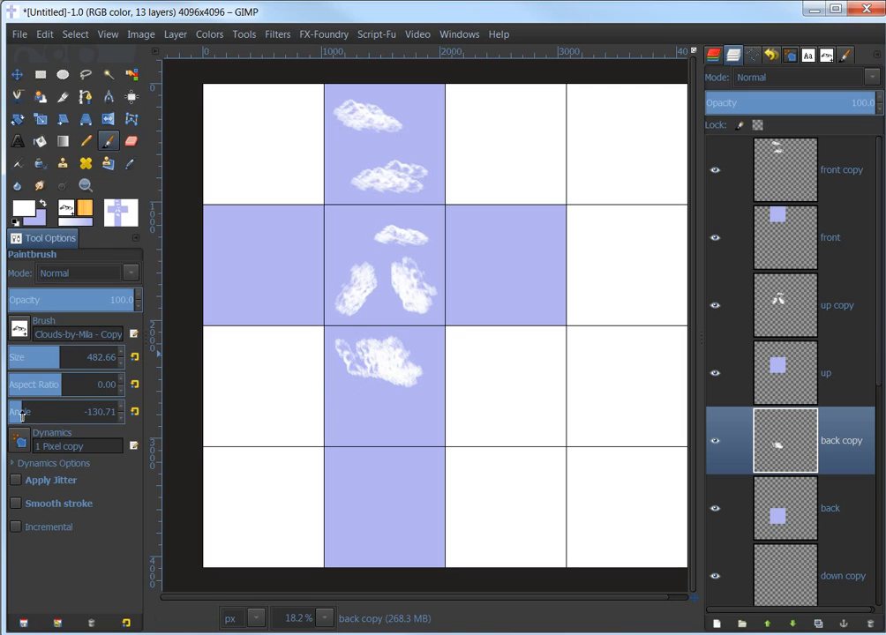
{"action": "left_click_drag", "start_coordinate": [21, 414], "coordinate": [78, 413]}
{"action": "left_click", "coordinate": [371, 360]}
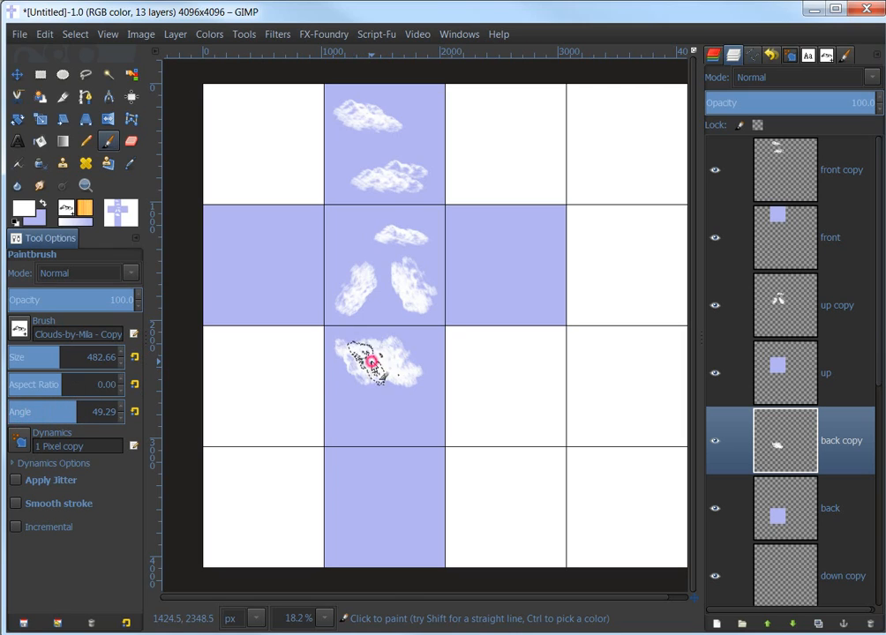
{"action": "left_click", "coordinate": [389, 360]}
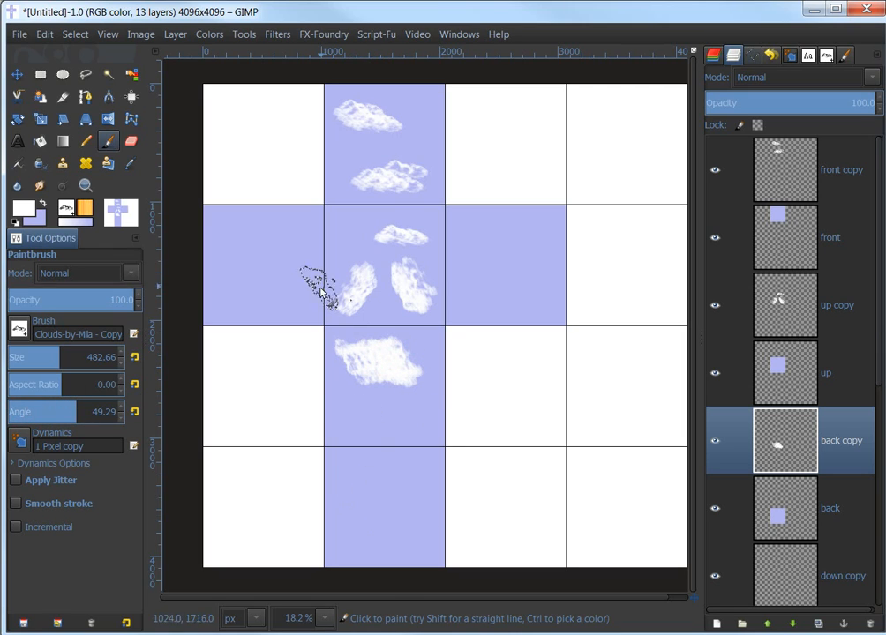
Paint a tall cloud in the cross's right arm on the "left copy" layer
{"action": "scroll", "coordinate": [806, 421], "scroll_direction": "down", "scroll_amount": 3}
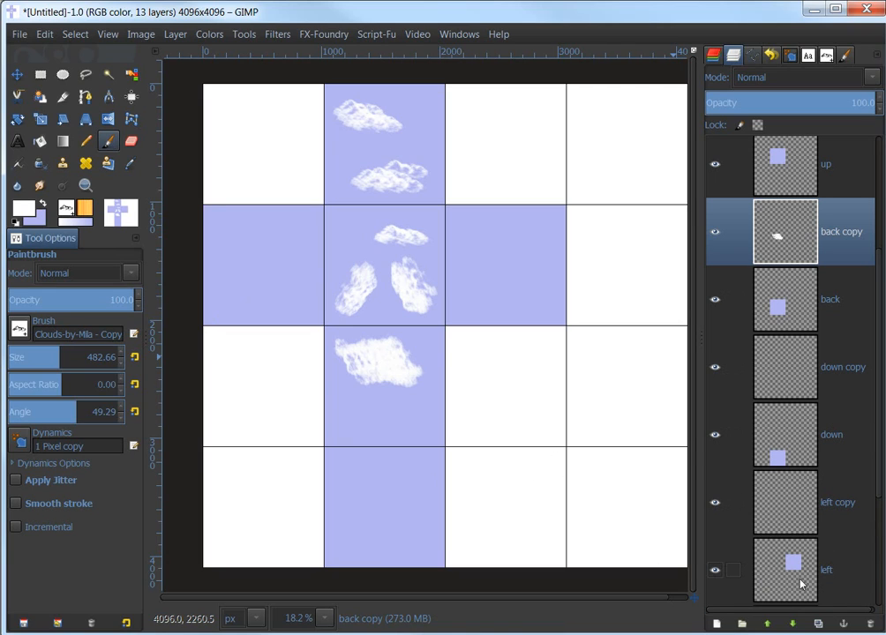
{"action": "left_click", "coordinate": [791, 505]}
{"action": "left_click", "coordinate": [481, 243]}
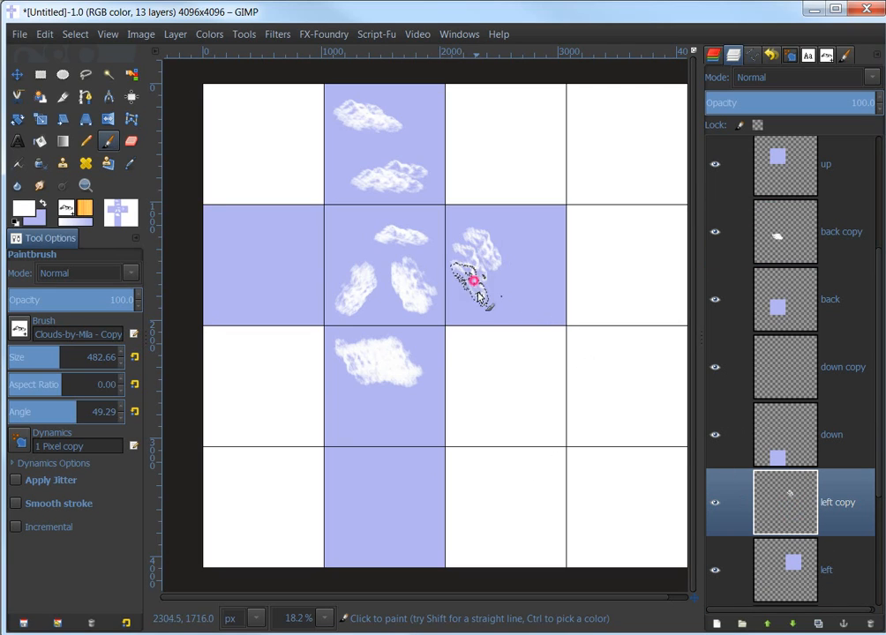
{"action": "left_click", "coordinate": [474, 281]}
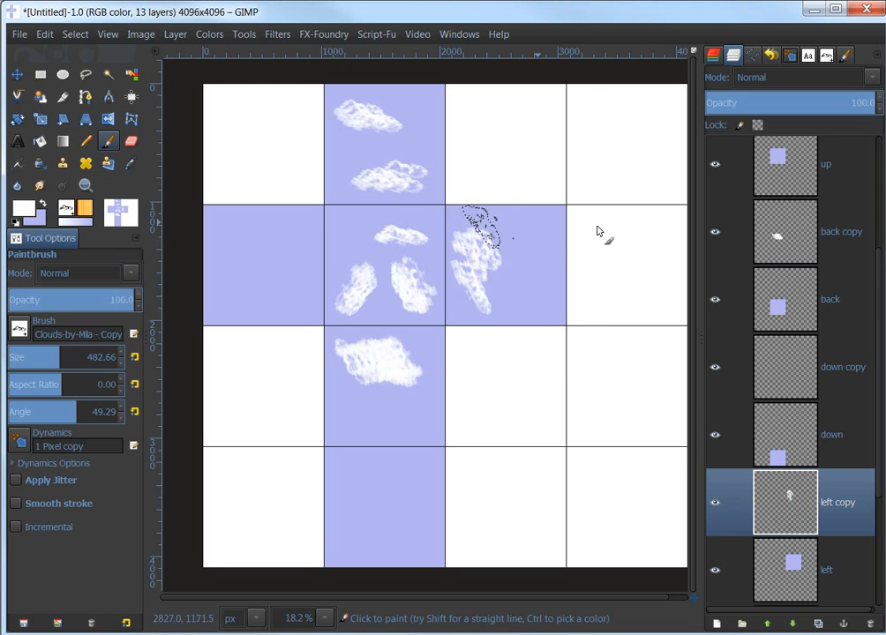
Paint a tall cloud in the cross's left arm on the "right copy" layer
{"action": "scroll", "coordinate": [820, 564], "scroll_direction": "down", "scroll_amount": 3}
{"action": "left_click", "coordinate": [765, 425]}
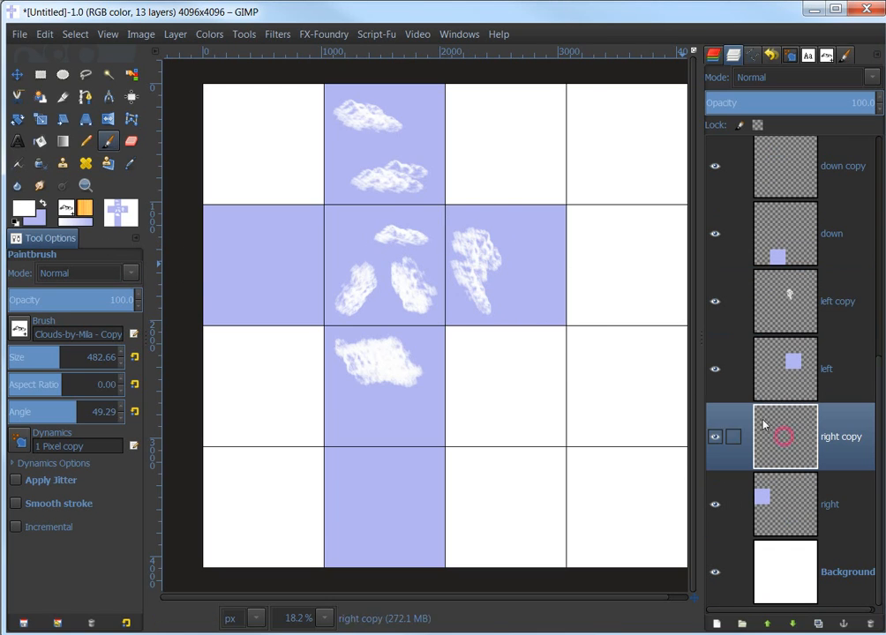
{"action": "left_click", "coordinate": [283, 245]}
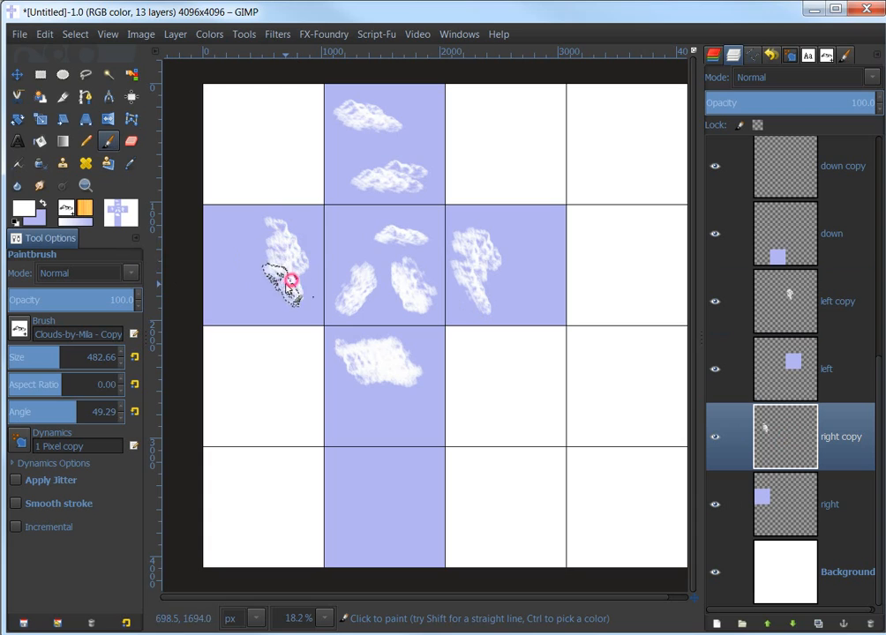
{"action": "left_click", "coordinate": [265, 269]}
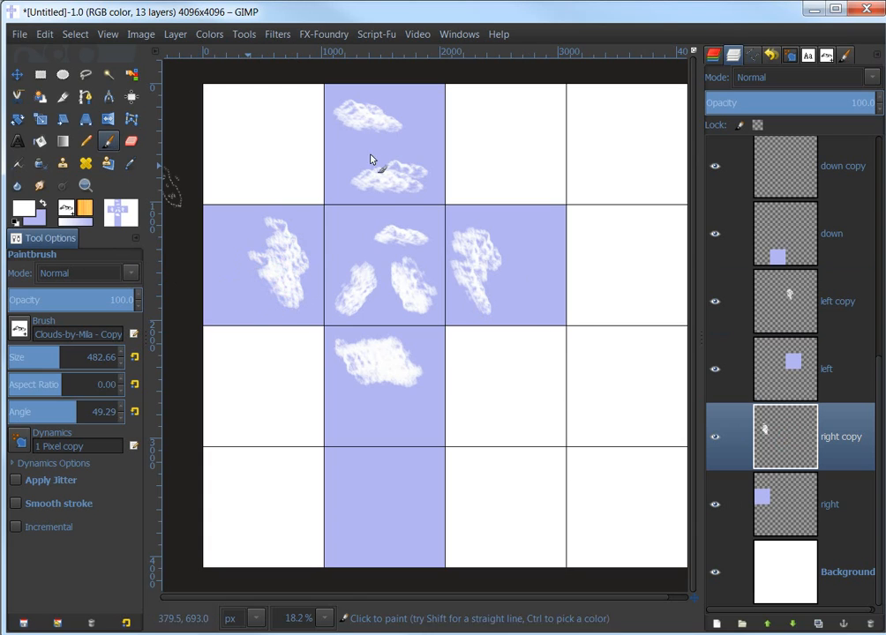
Paint two stars in the cross's left arm on the "right copy" layer, using the W_9spikes brush in colour 3a3ab3
{"action": "left_click", "coordinate": [827, 55]}
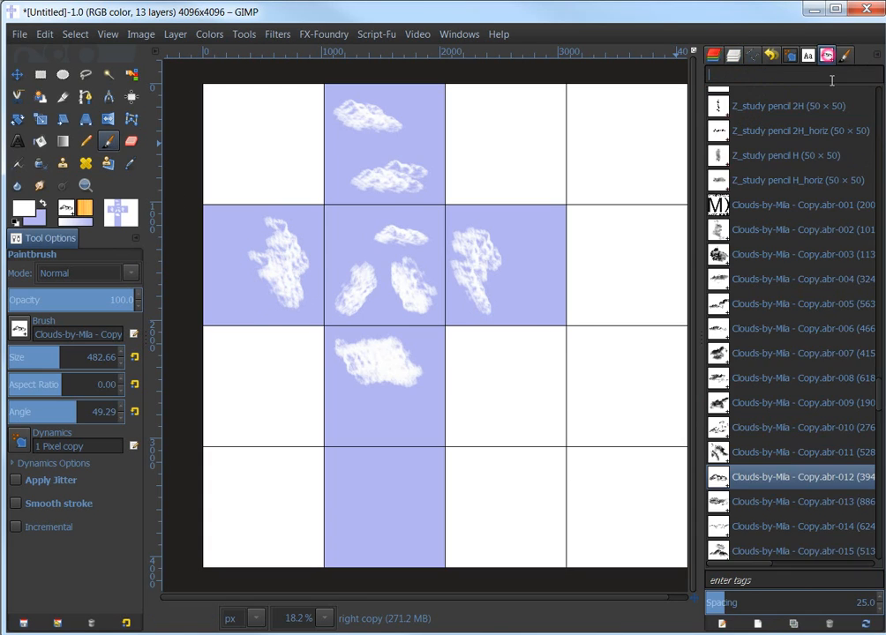
{"action": "scroll", "coordinate": [781, 247], "scroll_direction": "up", "scroll_amount": 10}
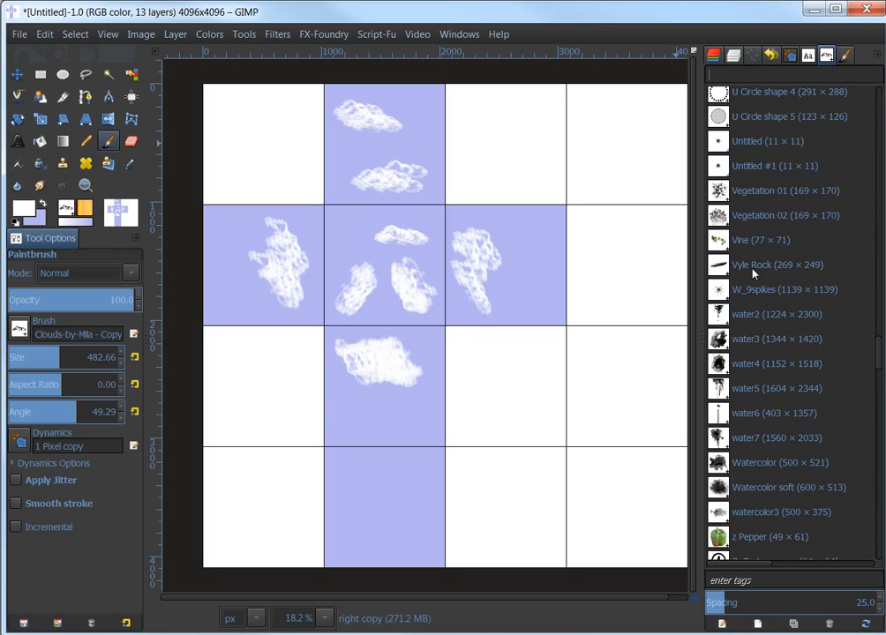
{"action": "left_click", "coordinate": [746, 289]}
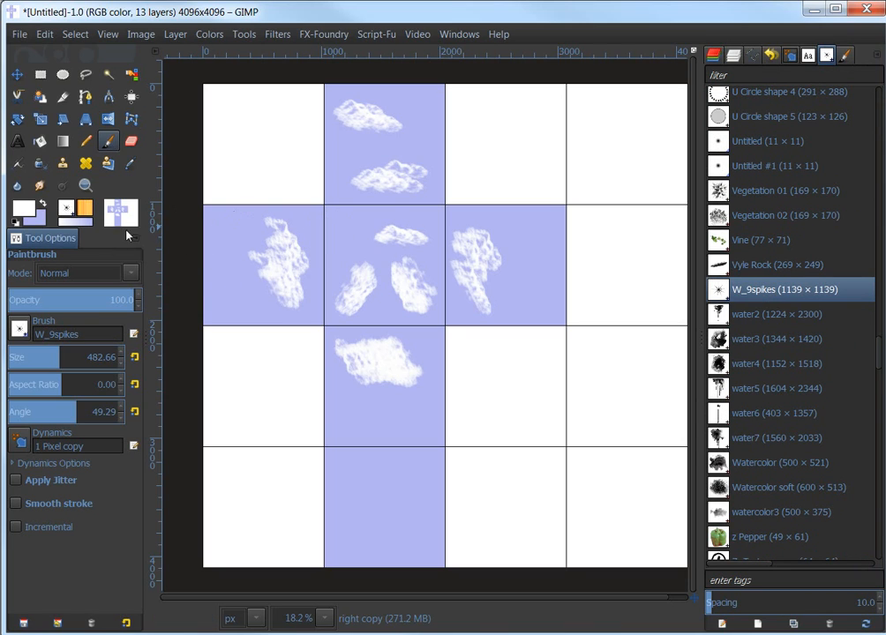
{"action": "left_click", "coordinate": [36, 216]}
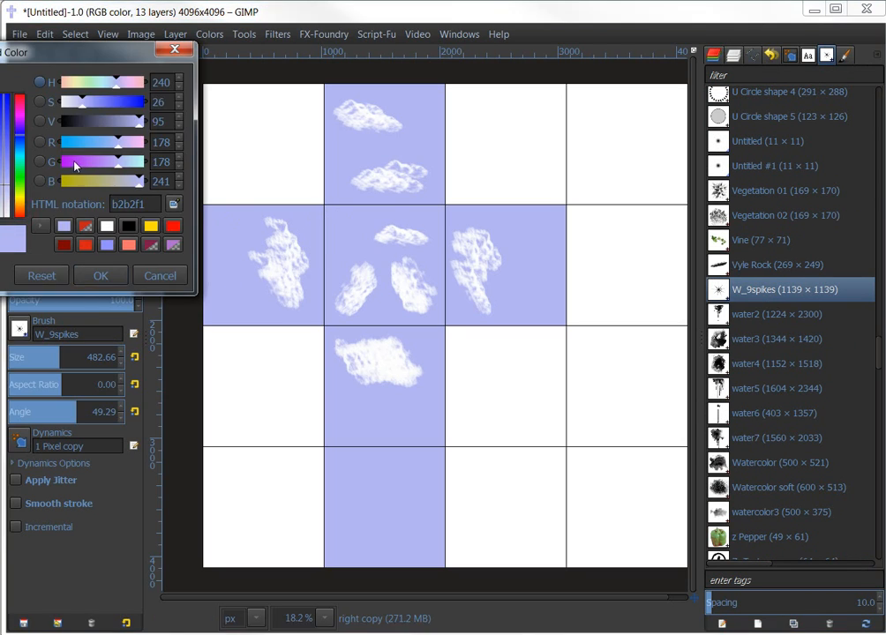
{"action": "left_click_drag", "start_coordinate": [5, 184], "coordinate": [0, 133]}
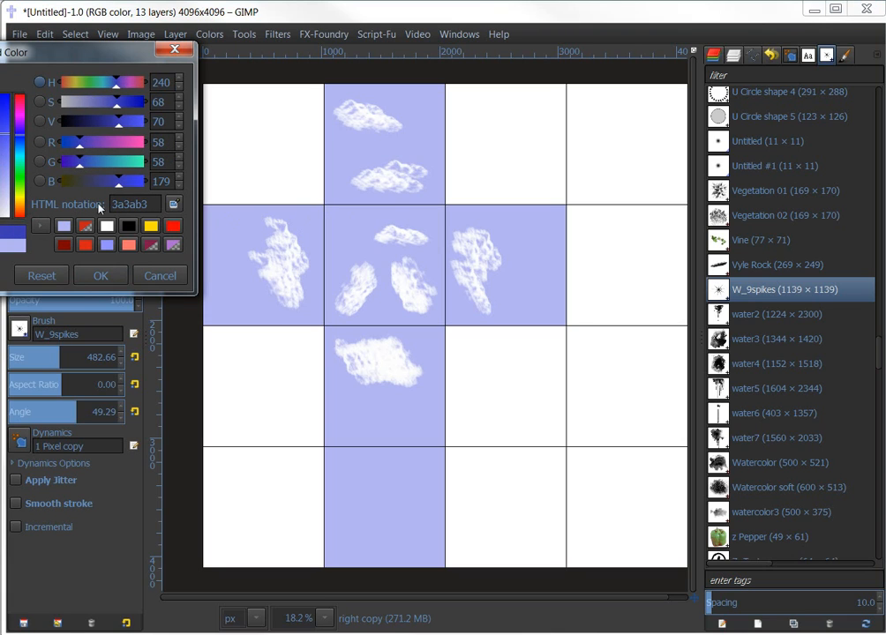
{"action": "left_click", "coordinate": [100, 274]}
{"action": "left_click", "coordinate": [306, 228]}
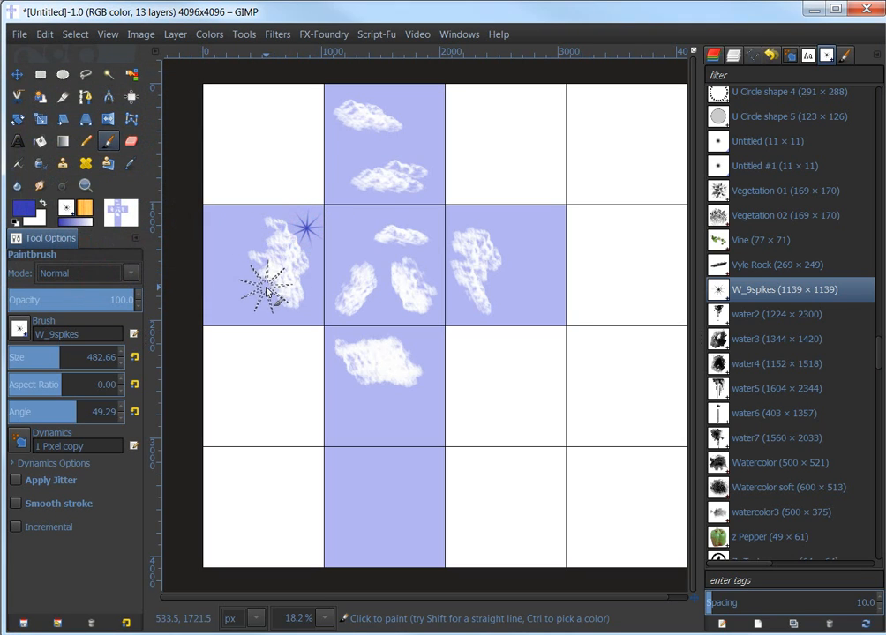
{"action": "left_click", "coordinate": [267, 291]}
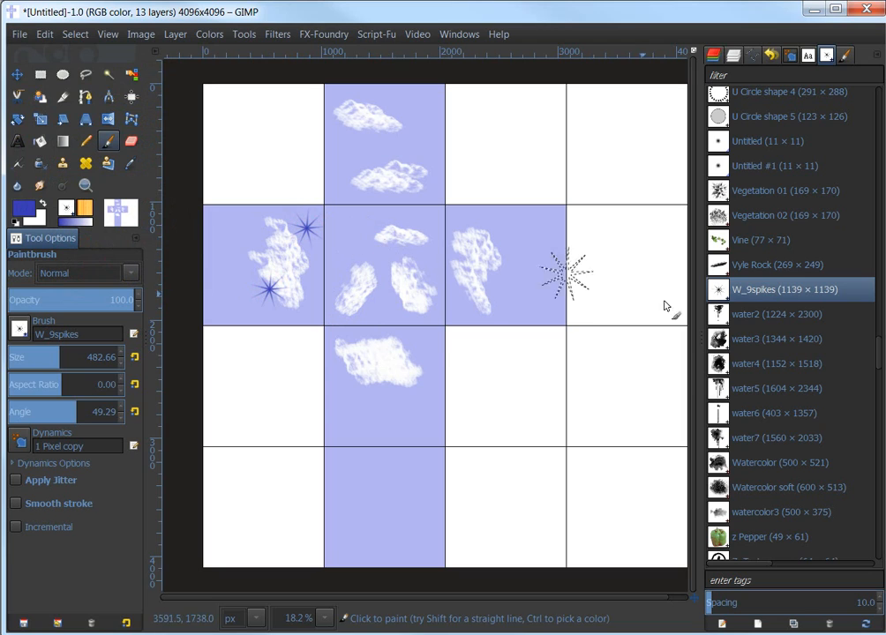
Paint two W_9spikes stars over the cloud in the cross's right arm on the "left copy" layer
{"action": "left_click", "coordinate": [734, 55]}
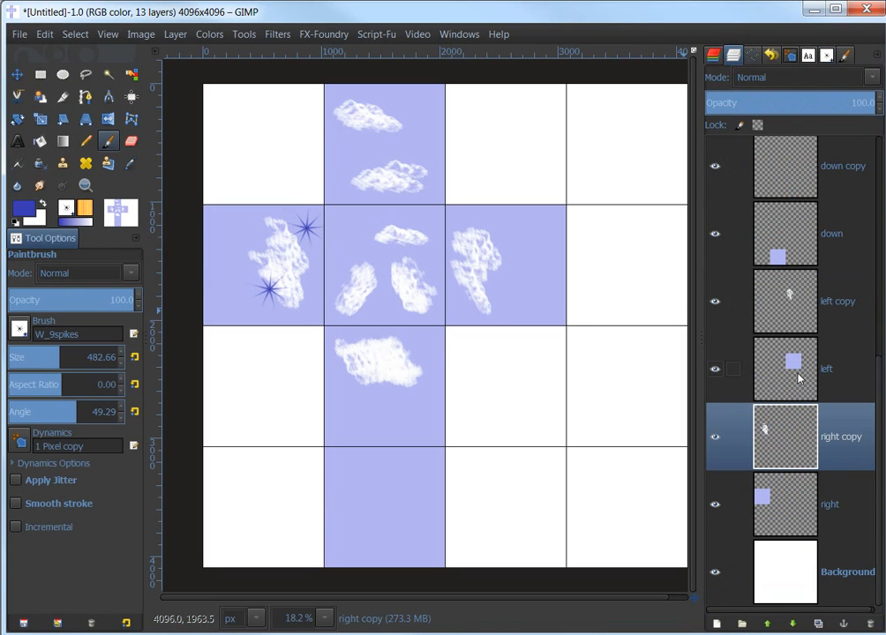
{"action": "left_click", "coordinate": [785, 292]}
{"action": "left_click", "coordinate": [478, 277]}
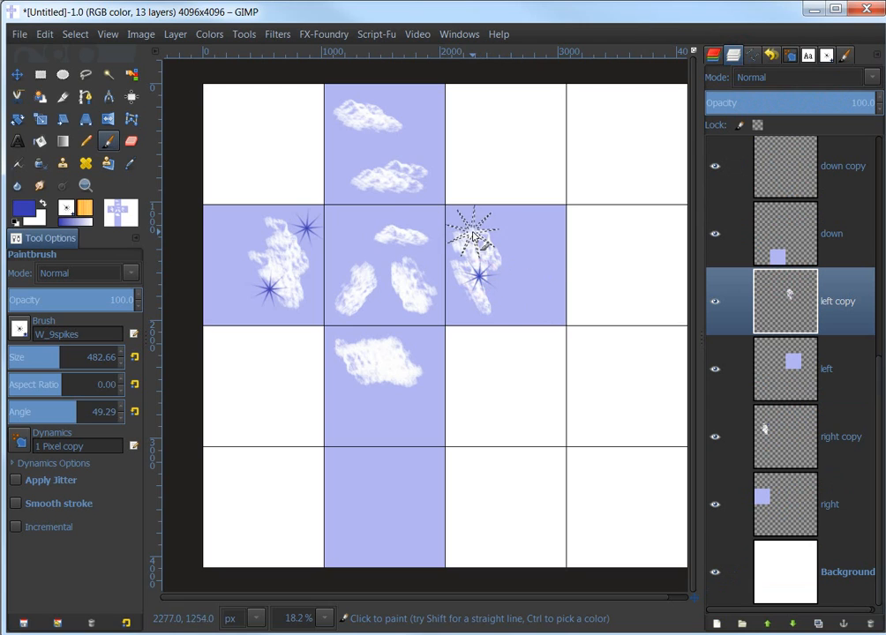
{"action": "left_click", "coordinate": [475, 233]}
Paint two stars side by side across the cloud in the back square on the "back copy" layer
{"action": "scroll", "coordinate": [773, 227], "scroll_direction": "up", "scroll_amount": 2}
{"action": "left_click", "coordinate": [773, 227]}
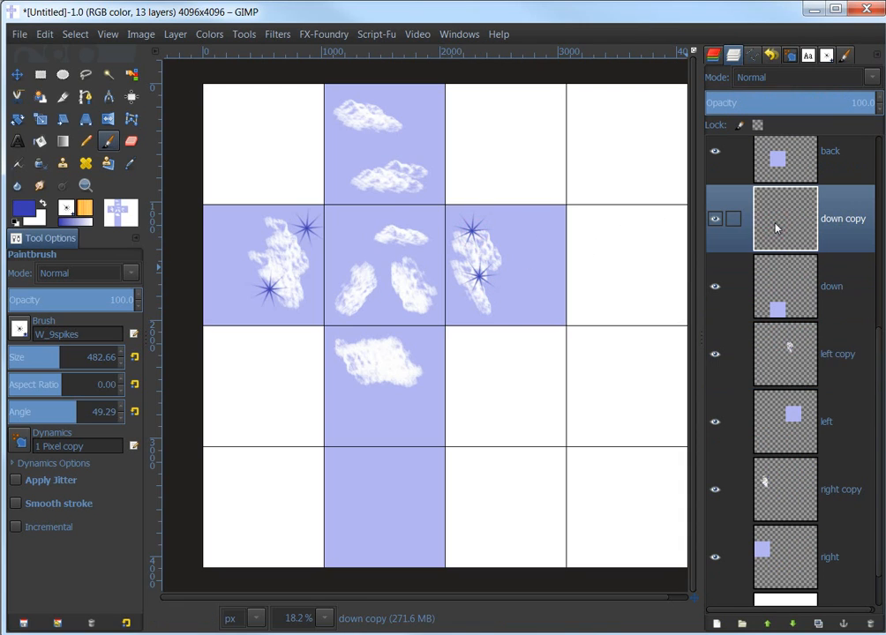
{"action": "scroll", "coordinate": [775, 228], "scroll_direction": "up", "scroll_amount": 3}
{"action": "left_click", "coordinate": [779, 235]}
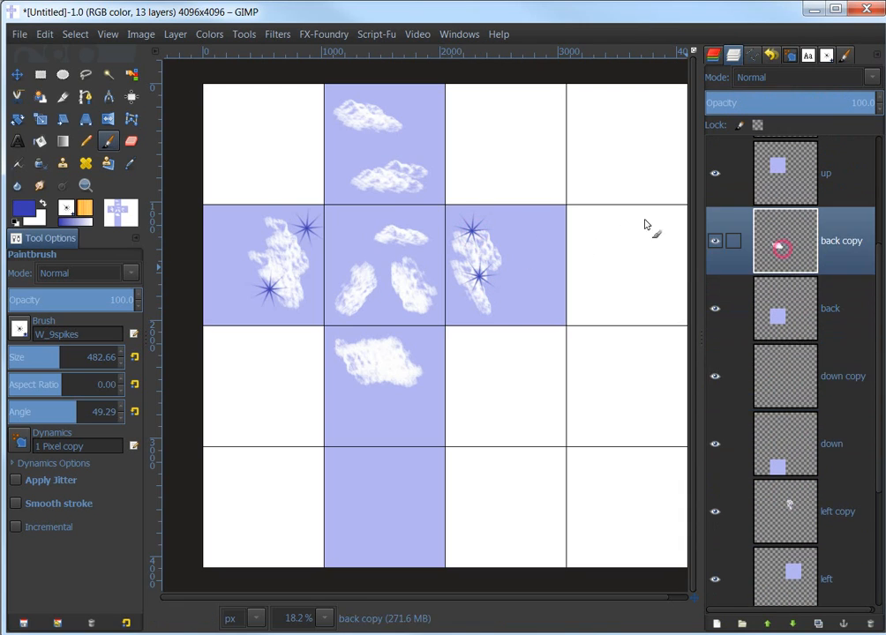
{"action": "left_click", "coordinate": [411, 349]}
{"action": "left_click", "coordinate": [356, 349]}
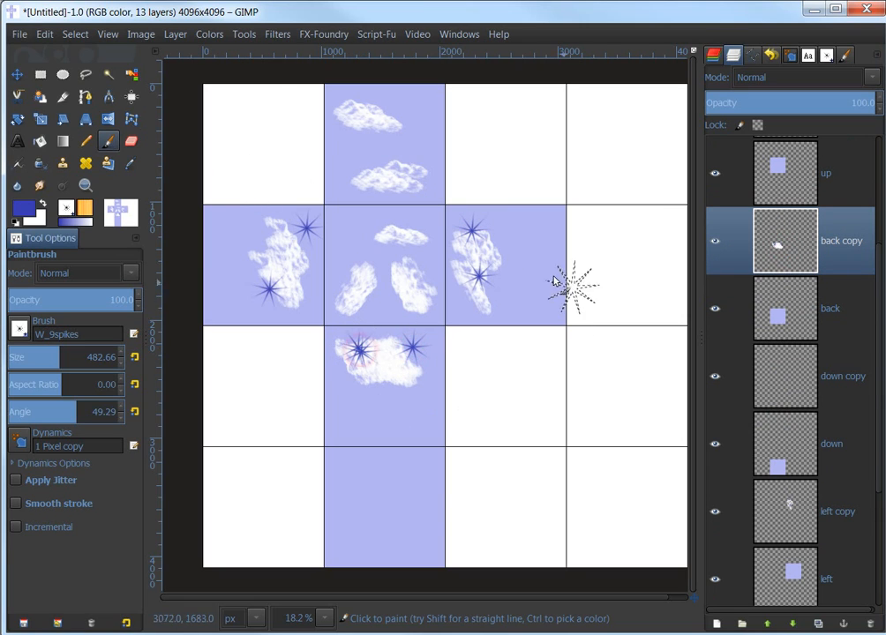
Paint three stars in a triangle in the central up square on the "up copy" layer
{"action": "scroll", "coordinate": [775, 238], "scroll_direction": "up", "scroll_amount": 3}
{"action": "left_click", "coordinate": [775, 239]}
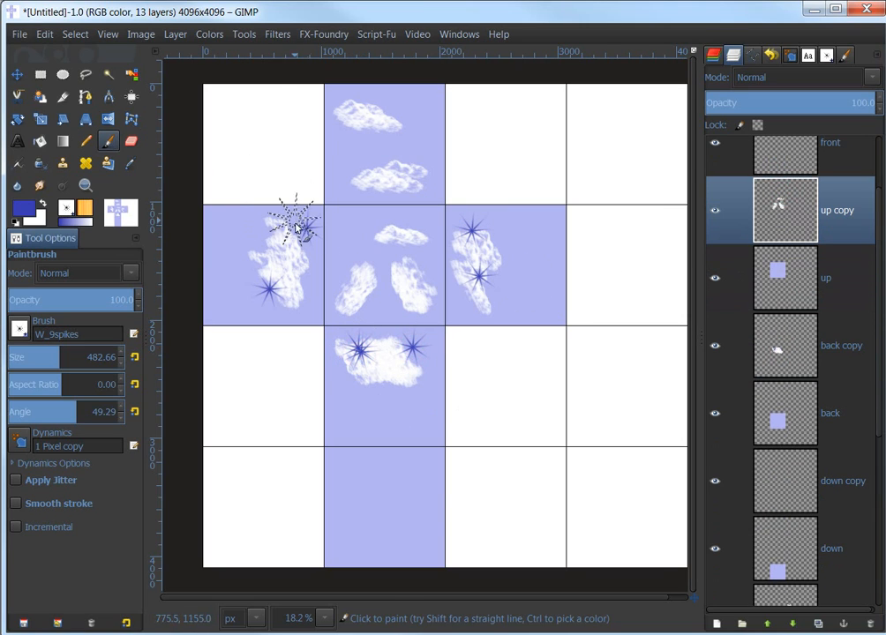
{"action": "left_click", "coordinate": [358, 231]}
{"action": "left_click", "coordinate": [382, 275]}
{"action": "left_click", "coordinate": [412, 231]}
Paint three stars between and over the two clouds in the front square on the "front copy" layer
{"action": "scroll", "coordinate": [803, 157], "scroll_direction": "up", "scroll_amount": 2}
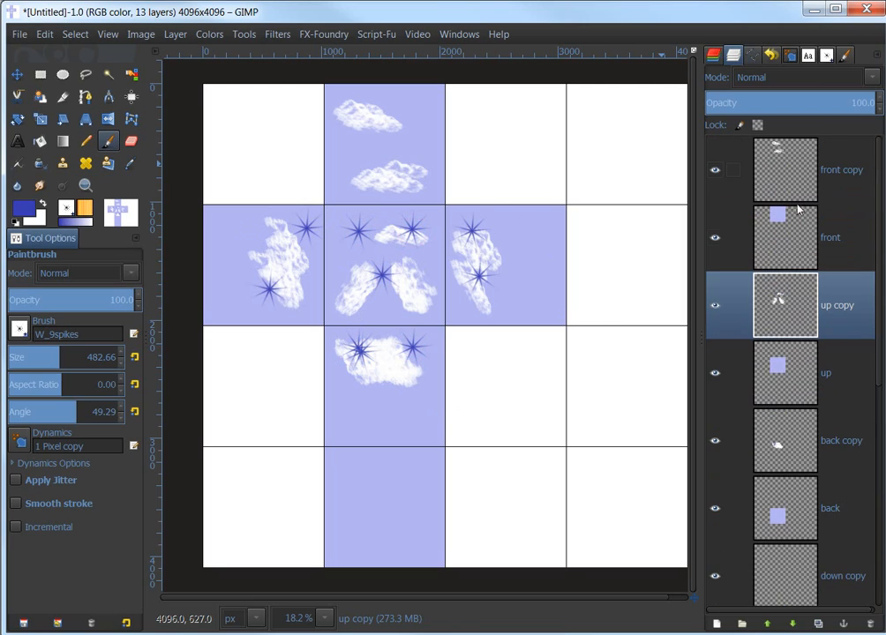
{"action": "left_click", "coordinate": [777, 172]}
{"action": "left_click", "coordinate": [375, 171]}
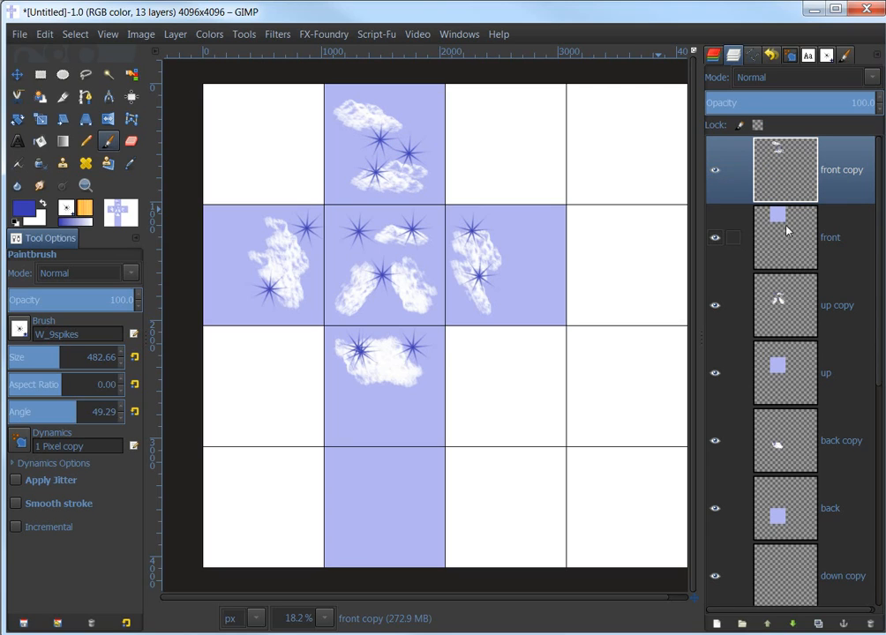
Merge the "front copy", "up copy" and "back copy" layers down into their front, up and back layers
{"action": "right_click", "coordinate": [786, 165]}
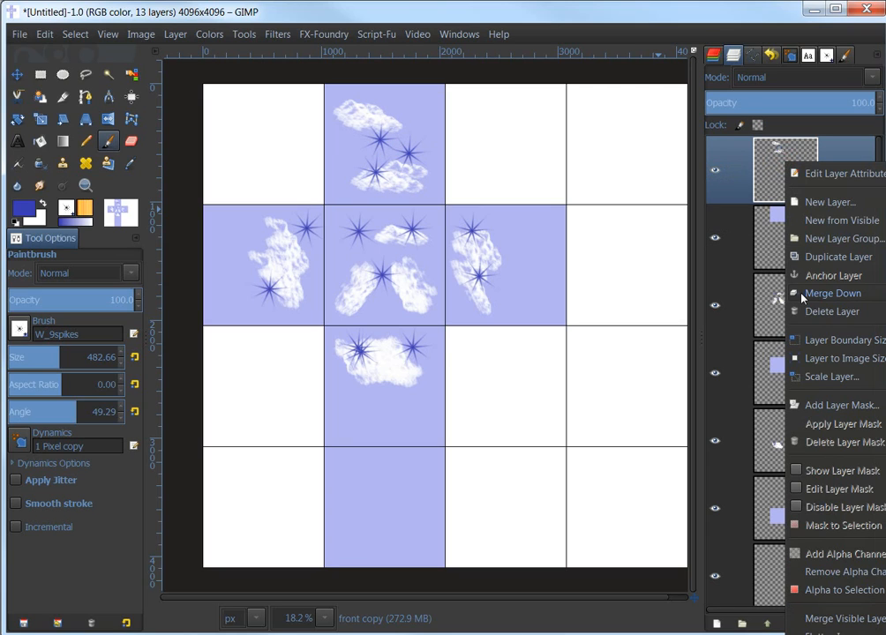
{"action": "left_click", "coordinate": [813, 295]}
{"action": "right_click", "coordinate": [782, 237]}
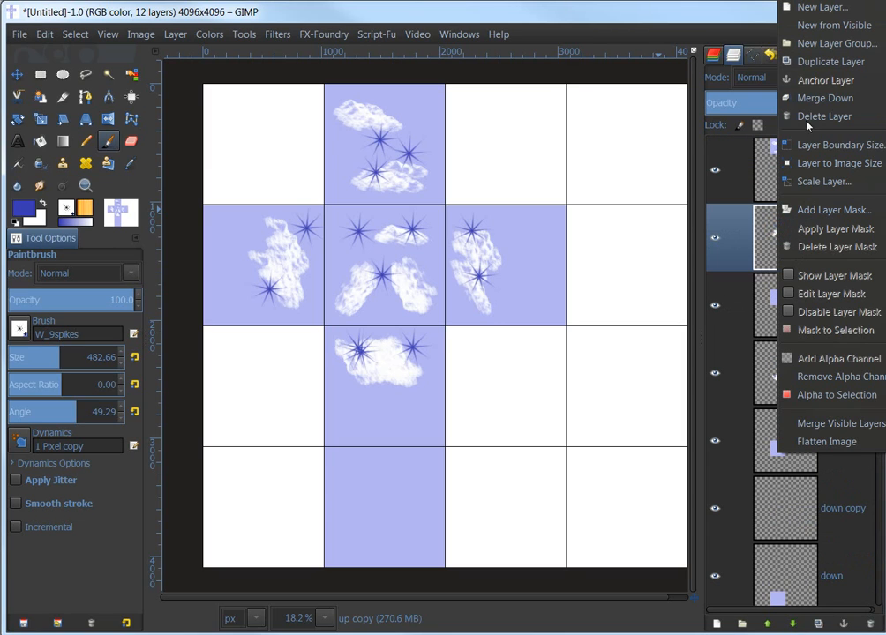
{"action": "left_click", "coordinate": [817, 99]}
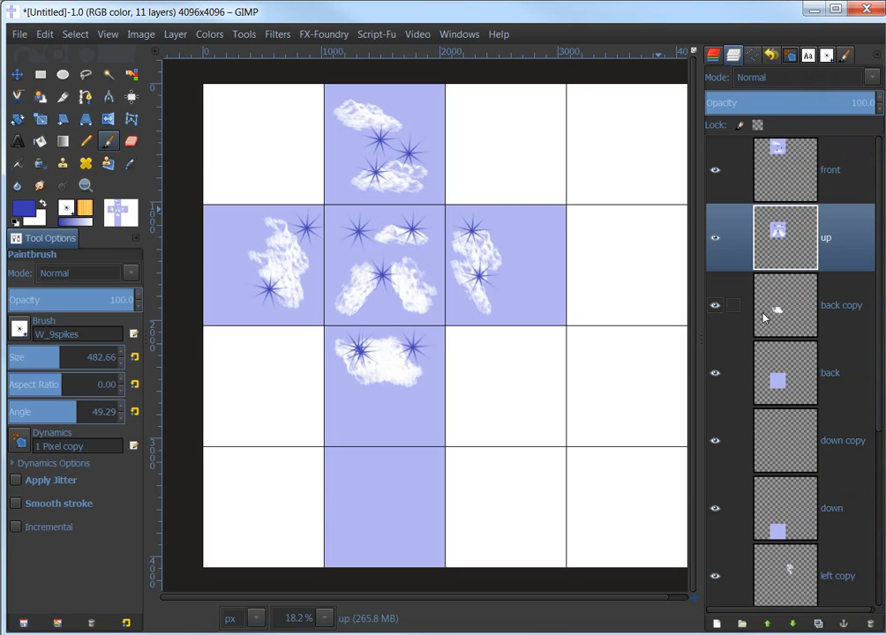
{"action": "right_click", "coordinate": [766, 318]}
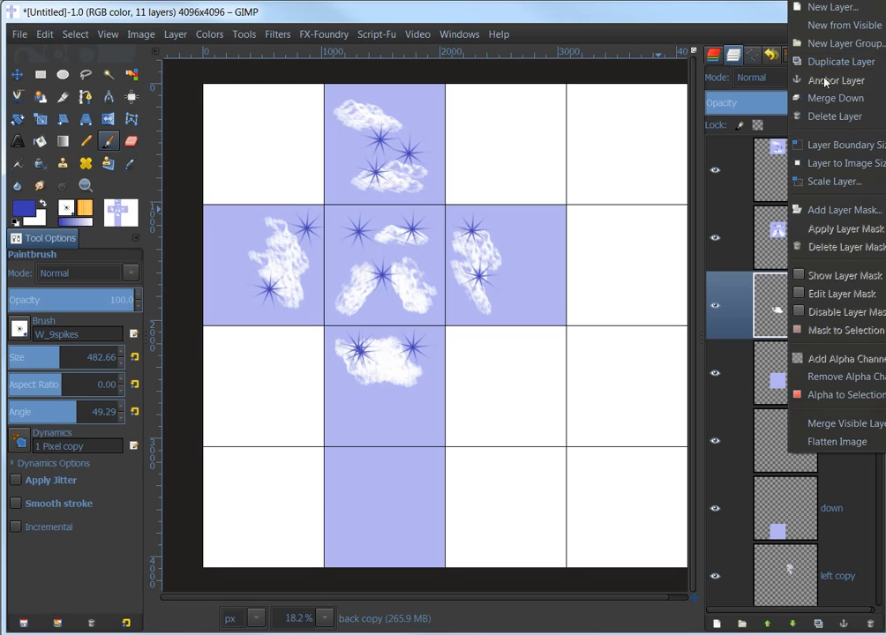
{"action": "left_click", "coordinate": [825, 99]}
Merge the "down copy", "left copy" and "right copy" layers down into their down, left and right layers
{"action": "right_click", "coordinate": [746, 371]}
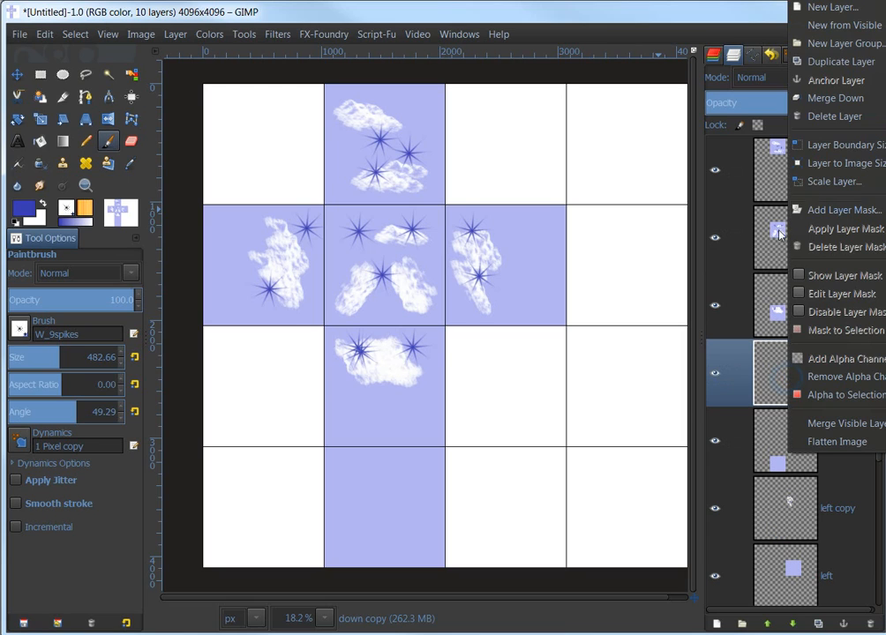
{"action": "left_click", "coordinate": [825, 99]}
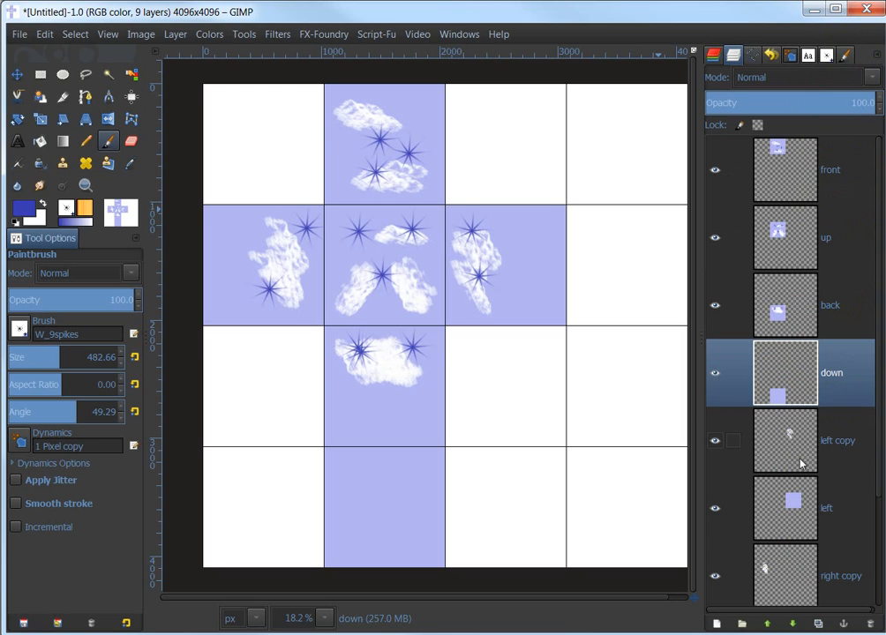
{"action": "right_click", "coordinate": [781, 441]}
{"action": "left_click", "coordinate": [843, 99]}
{"action": "right_click", "coordinate": [764, 503]}
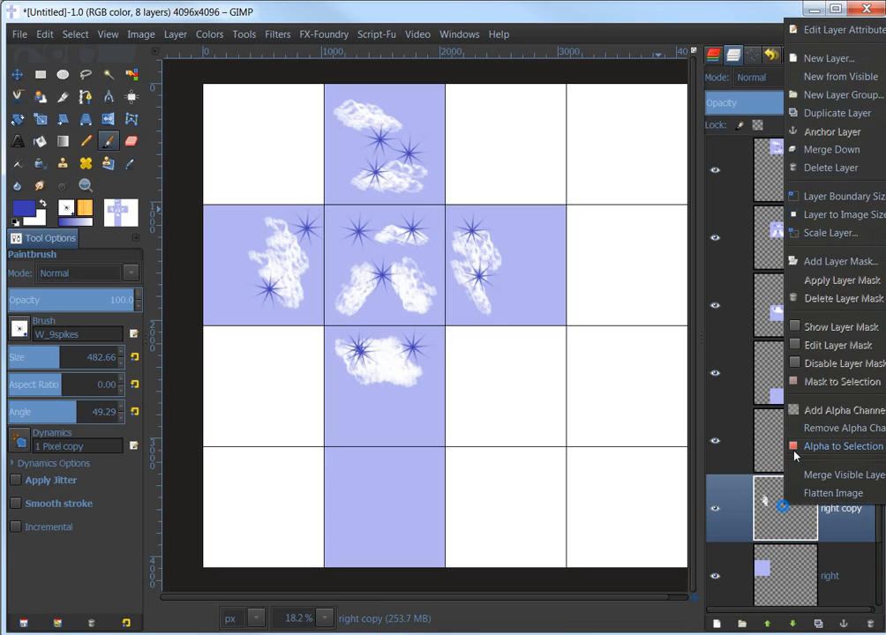
{"action": "left_click", "coordinate": [826, 153]}
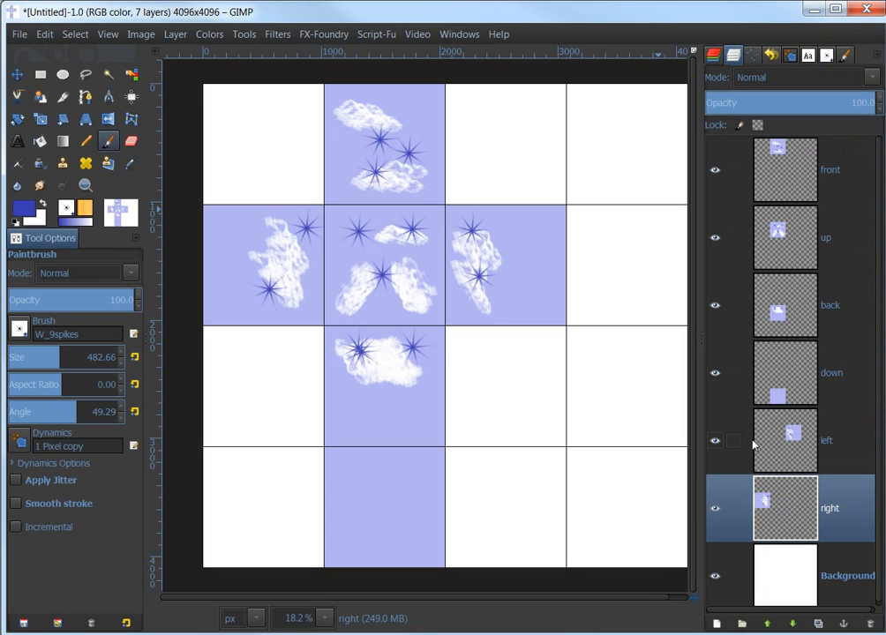
Hide the Background layer and move the front, left, right, back and down squares exactly onto the central up square
{"action": "left_click", "coordinate": [715, 576]}
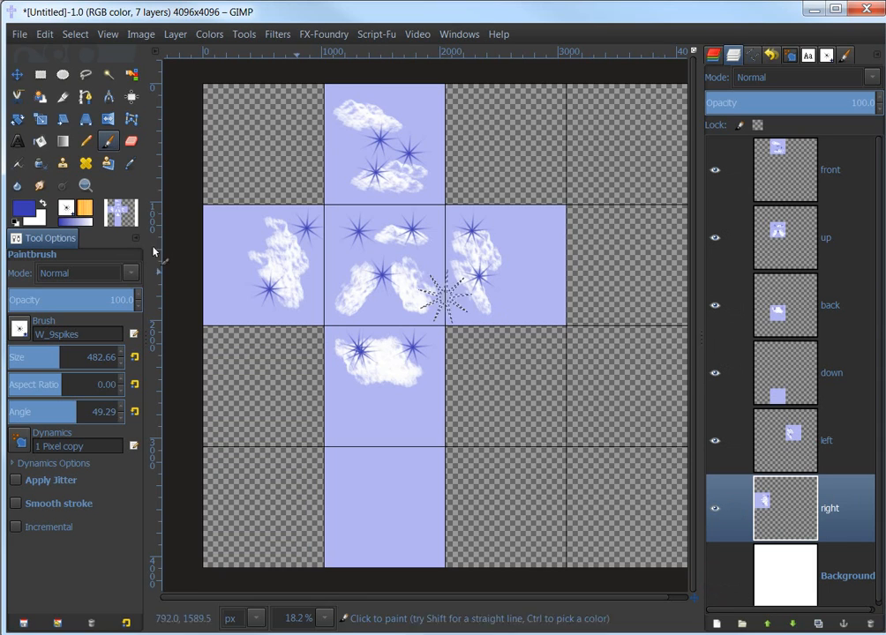
{"action": "left_click", "coordinate": [17, 74]}
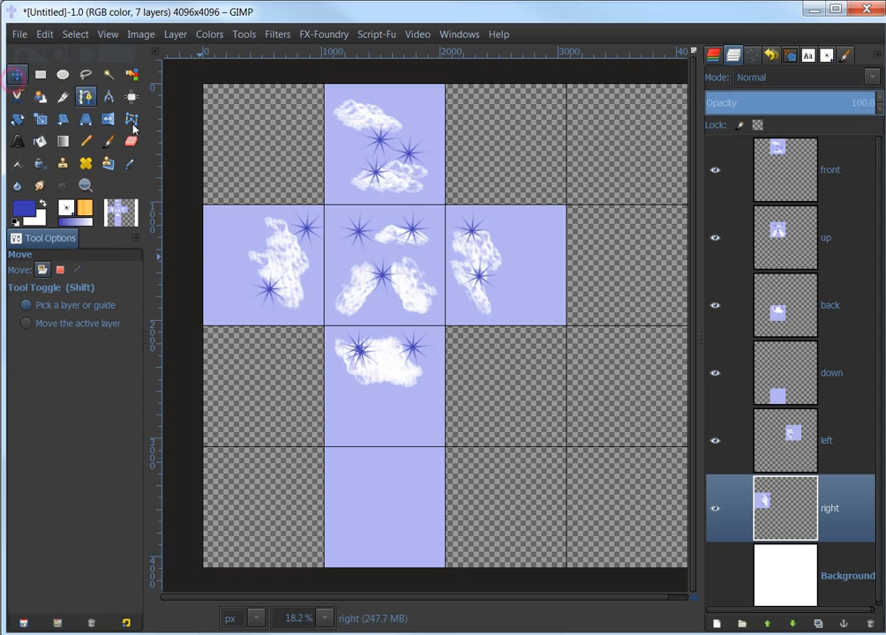
{"action": "left_click_drag", "start_coordinate": [387, 137], "coordinate": [396, 265]}
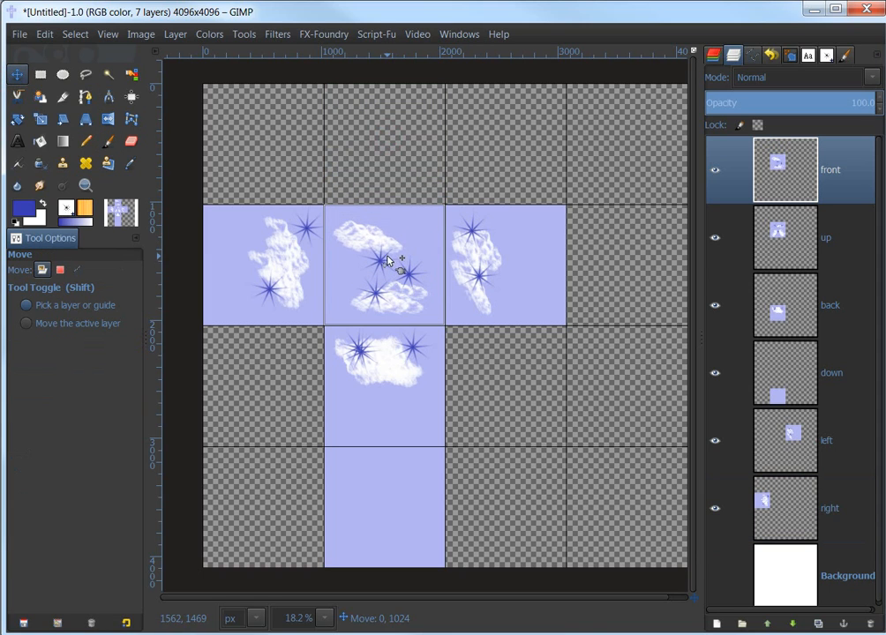
{"action": "left_click_drag", "start_coordinate": [507, 259], "coordinate": [380, 270]}
{"action": "left_click_drag", "start_coordinate": [254, 253], "coordinate": [375, 251]}
{"action": "left_click_drag", "start_coordinate": [382, 386], "coordinate": [382, 263]}
{"action": "left_click_drag", "start_coordinate": [410, 472], "coordinate": [405, 264]}
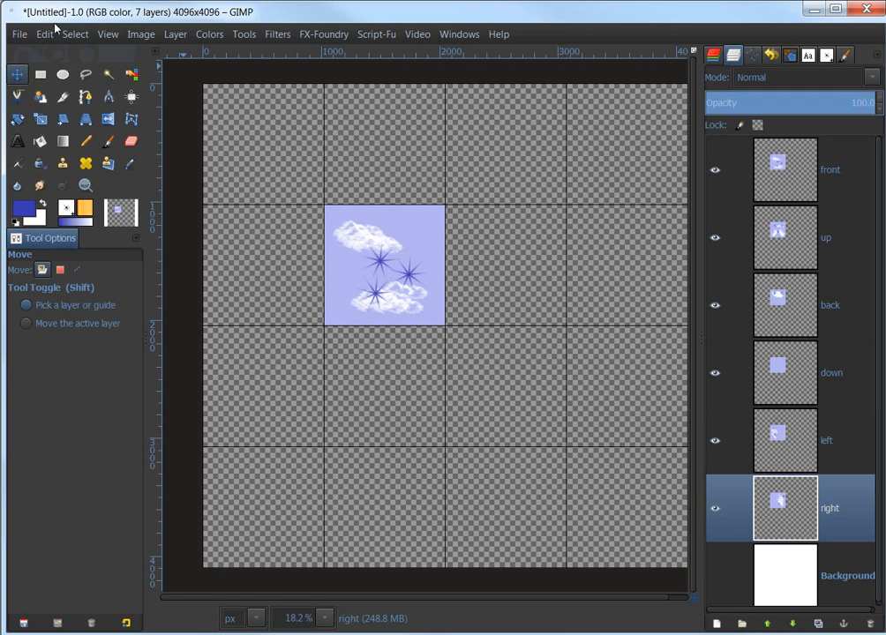
Turn off the display of the guides and the grid over the canvas
{"action": "left_click", "coordinate": [109, 37]}
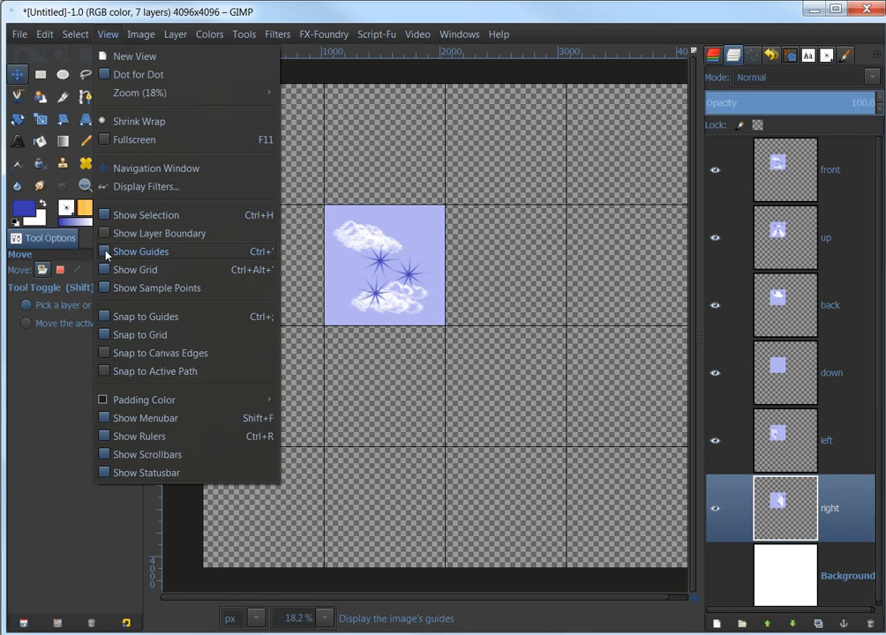
{"action": "left_click", "coordinate": [106, 253]}
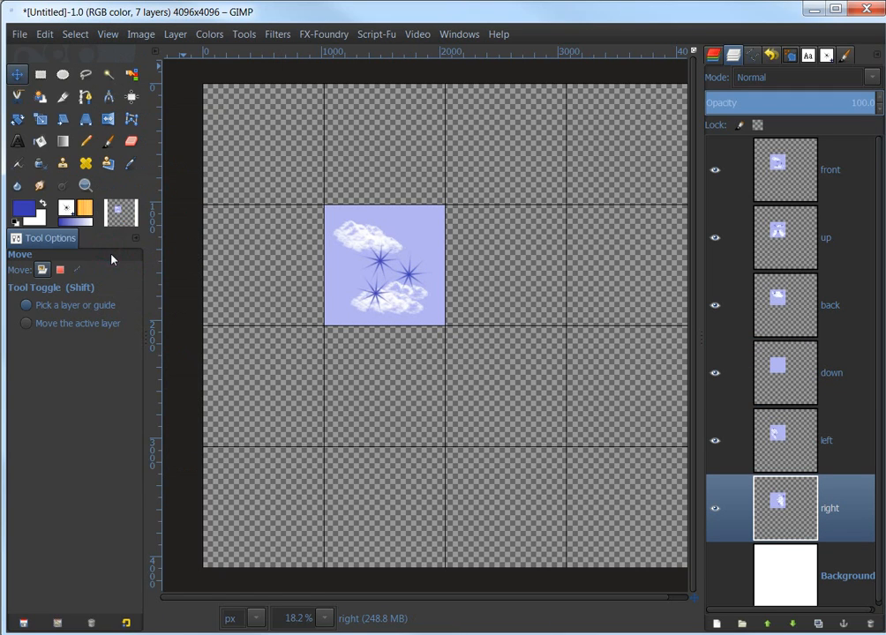
{"action": "left_click", "coordinate": [110, 37]}
{"action": "left_click", "coordinate": [119, 266]}
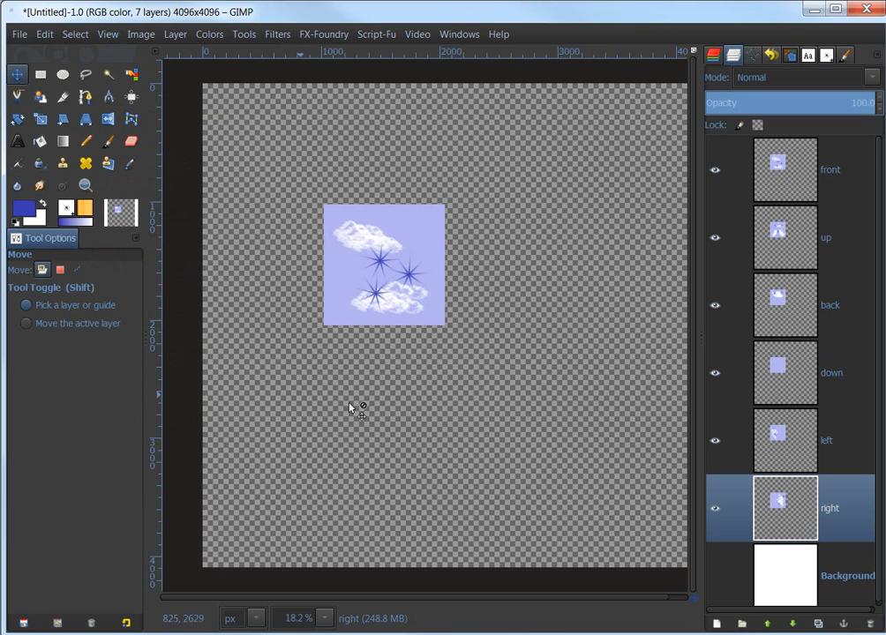
Try to fit the canvas to the layers
{"action": "left_click", "coordinate": [140, 37]}
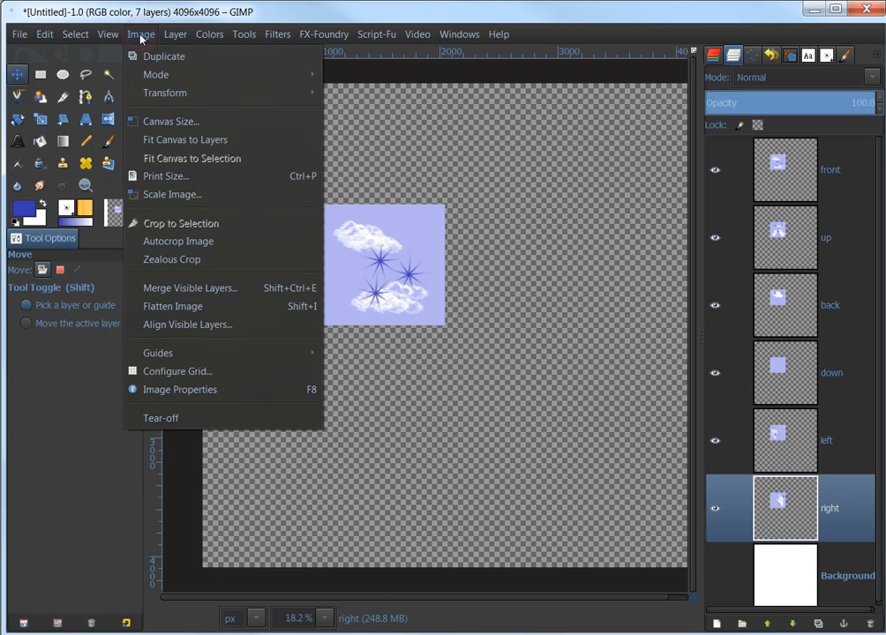
{"action": "left_click", "coordinate": [179, 147]}
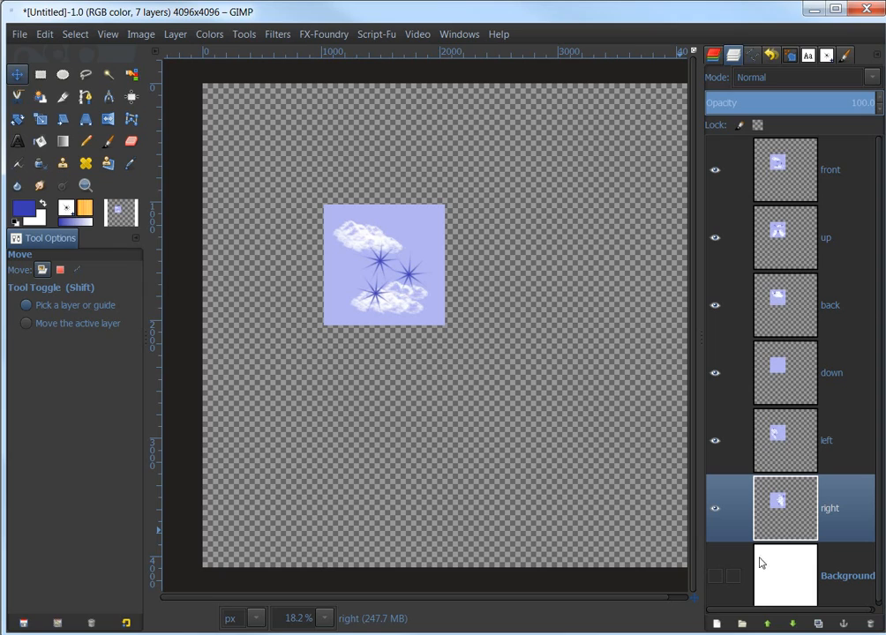
Make the white Background layer visible again and delete it from the image
{"action": "left_click", "coordinate": [716, 577]}
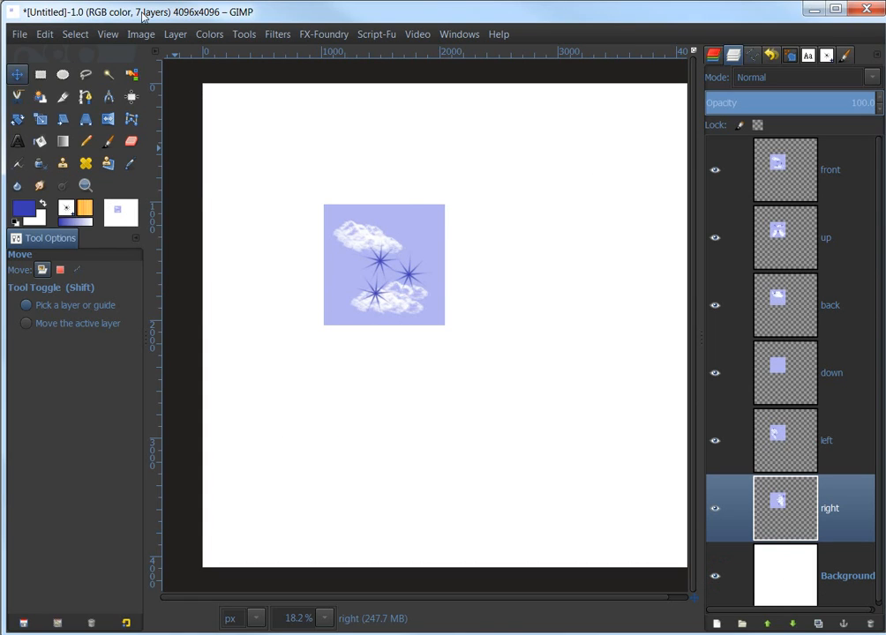
{"action": "left_click", "coordinate": [781, 572]}
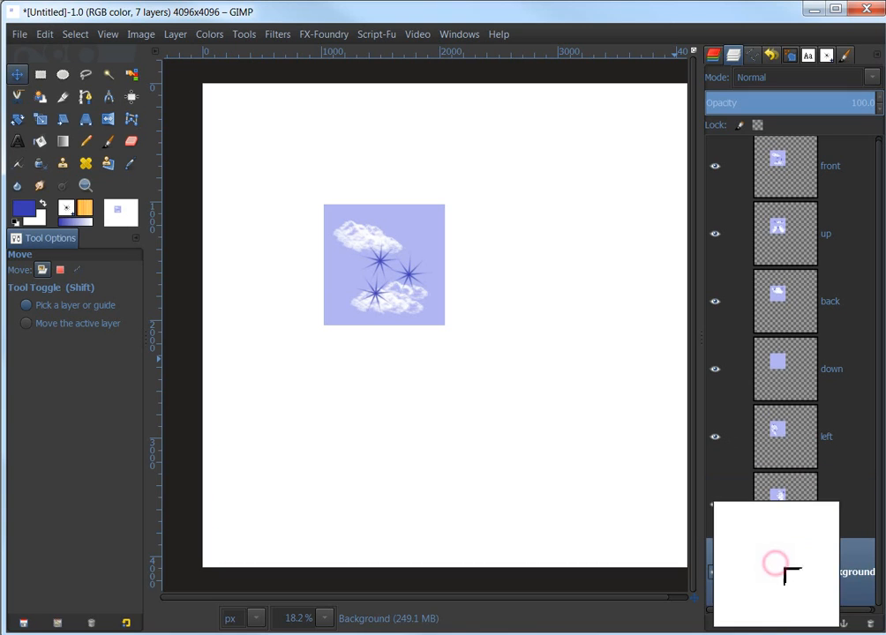
{"action": "left_click", "coordinate": [869, 624]}
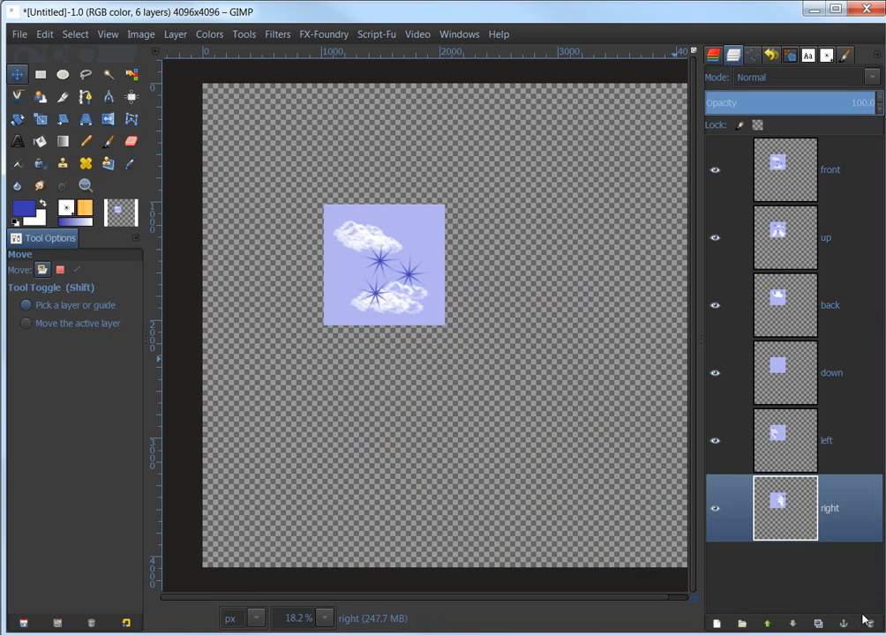
Fit the canvas to the layers so the image shrinks to the stacked face squares
{"action": "left_click", "coordinate": [137, 35]}
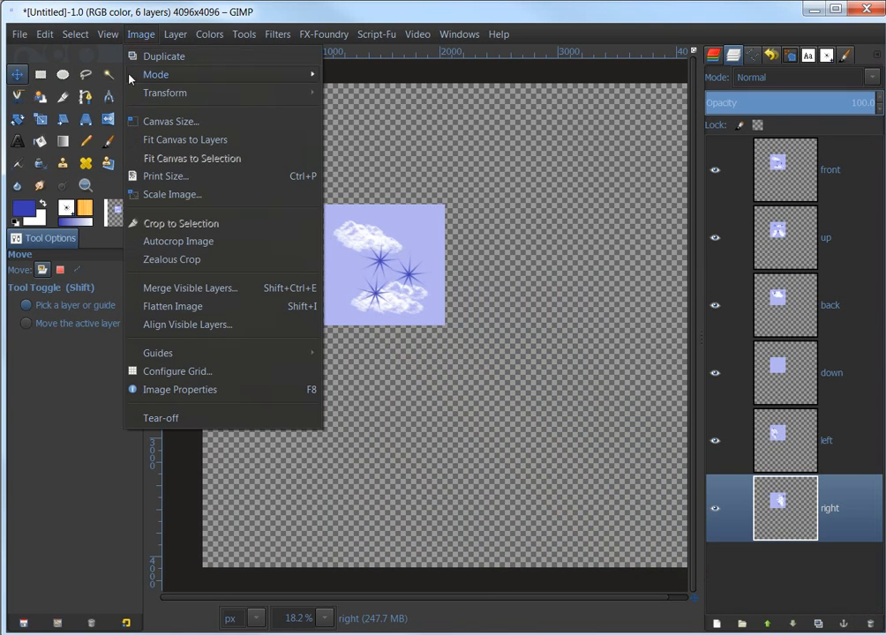
{"action": "left_click", "coordinate": [184, 141]}
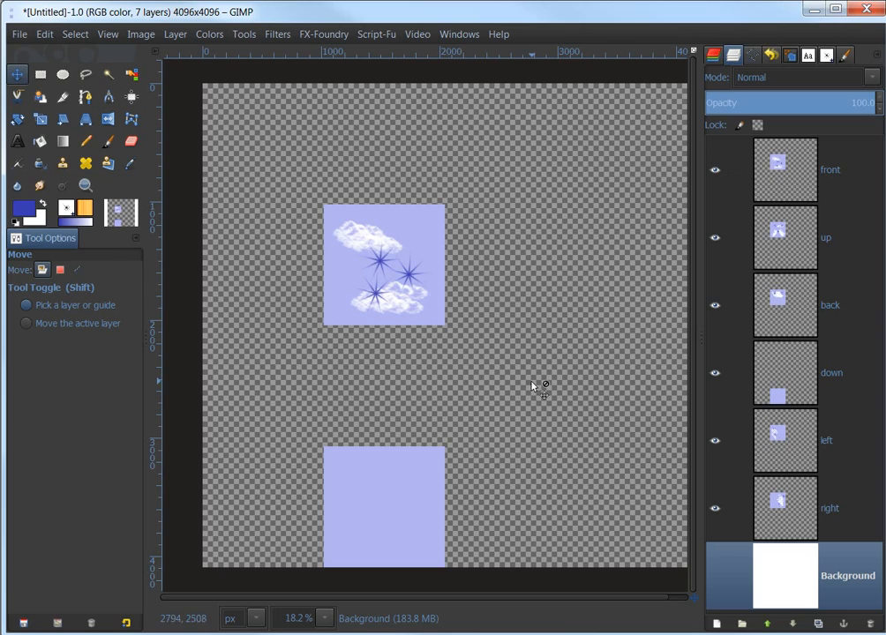
Redo the down square's move, the showing and deletion of the Background layer, and the fitting of the canvas to the layers
{"action": "key", "text": "ctrl+z"}
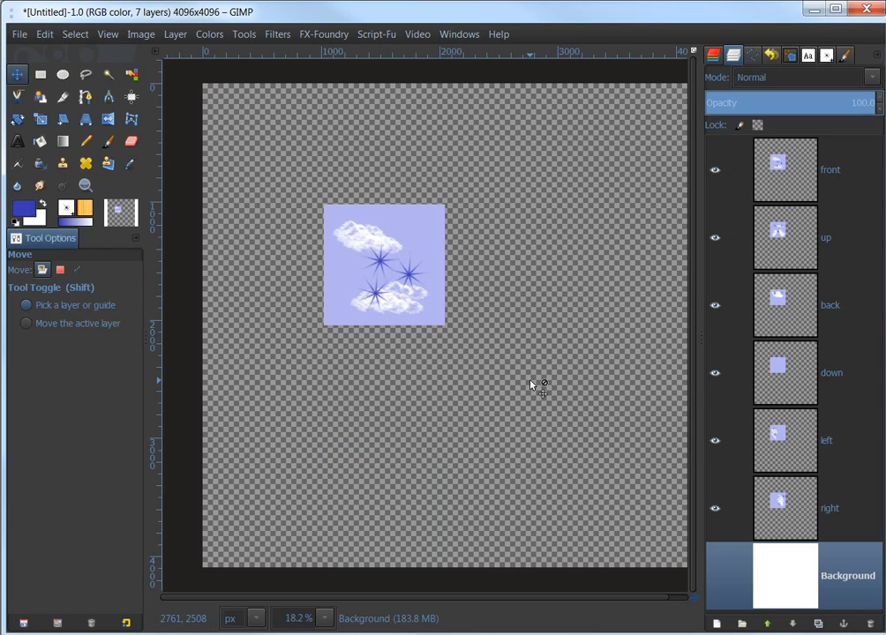
{"action": "key", "text": "ctrl+z"}
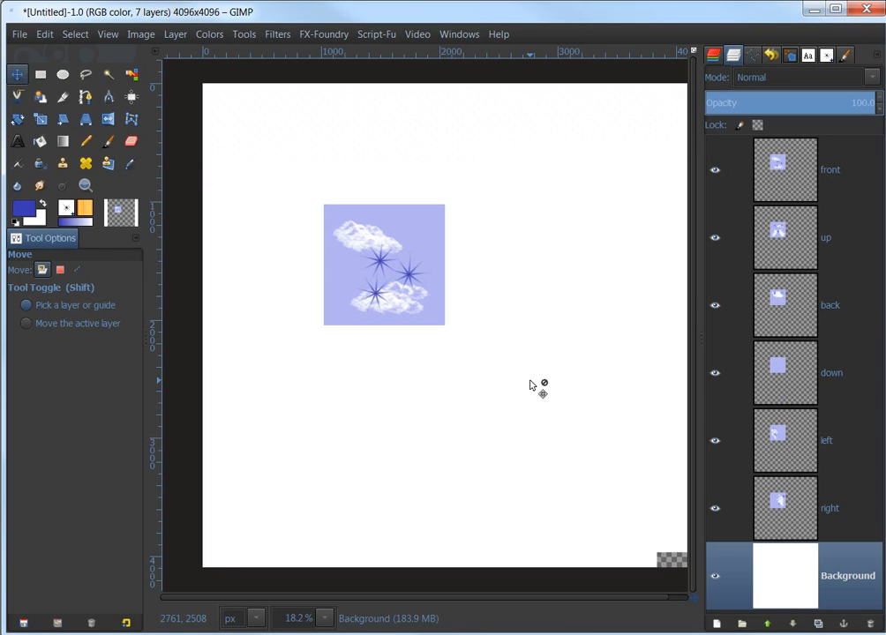
{"action": "key", "text": "ctrl+z"}
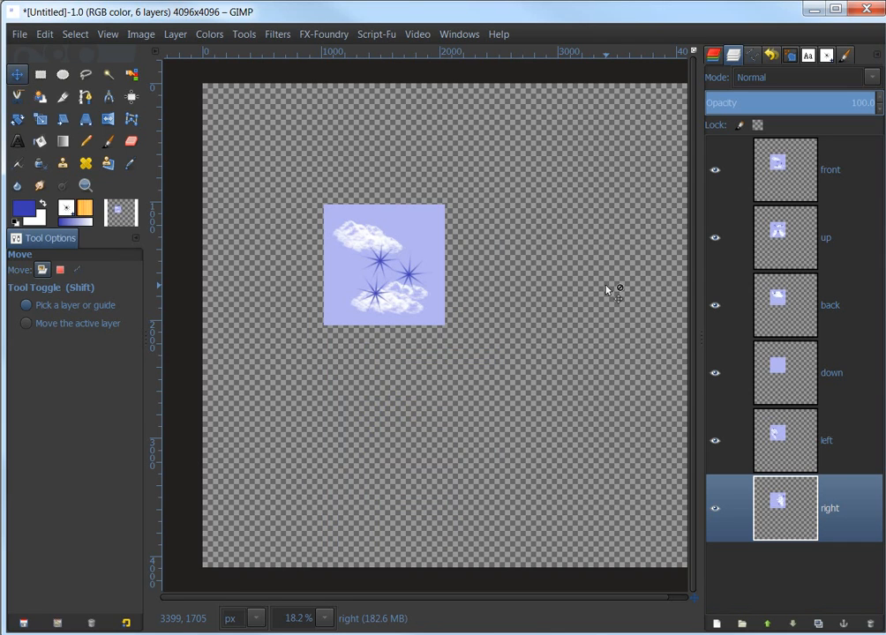
{"action": "key", "text": "ctrl+z"}
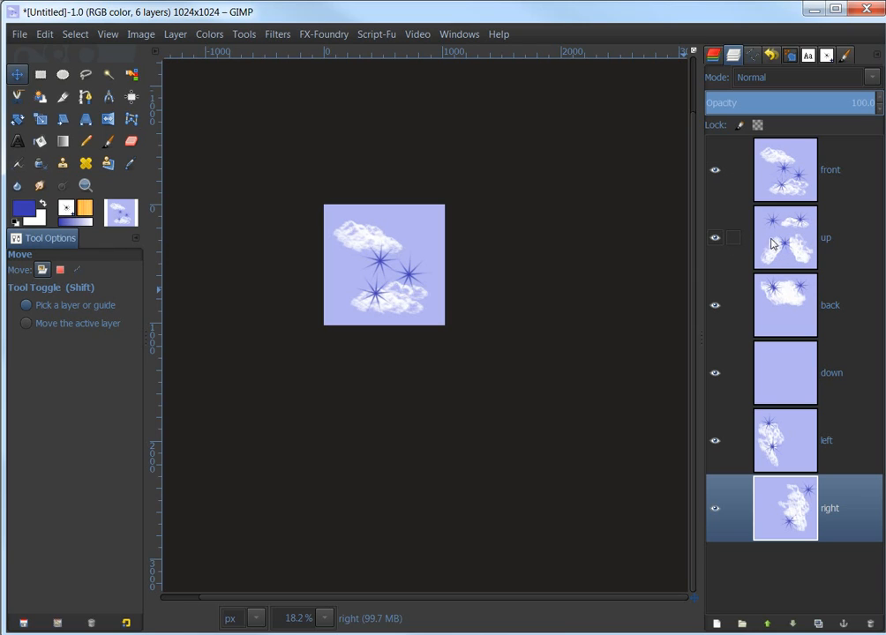
Hide the front, back, down, left and right layers, leaving only up visible, and make up the active layer
{"action": "left_click", "coordinate": [715, 169]}
{"action": "left_click", "coordinate": [715, 306]}
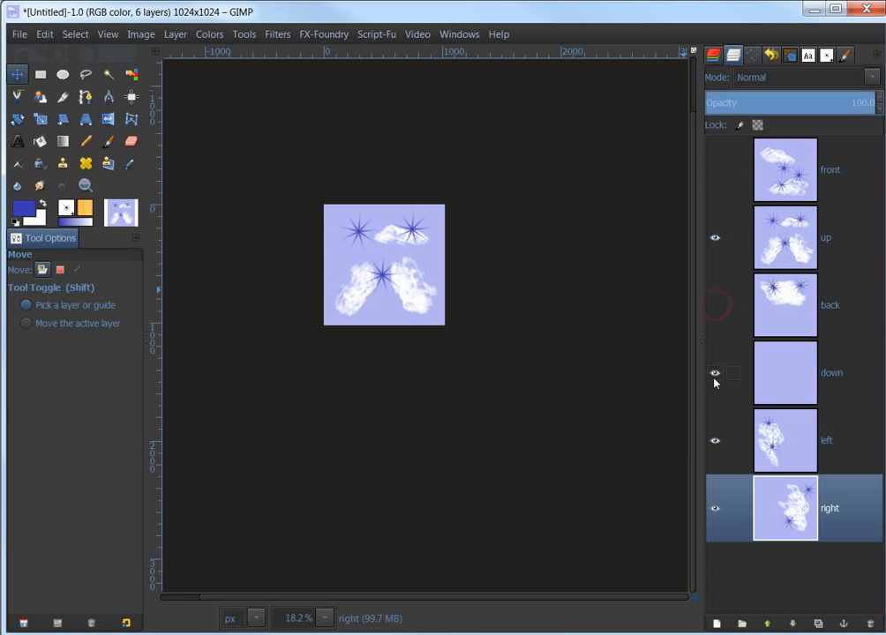
{"action": "left_click", "coordinate": [715, 373]}
{"action": "left_click", "coordinate": [715, 438]}
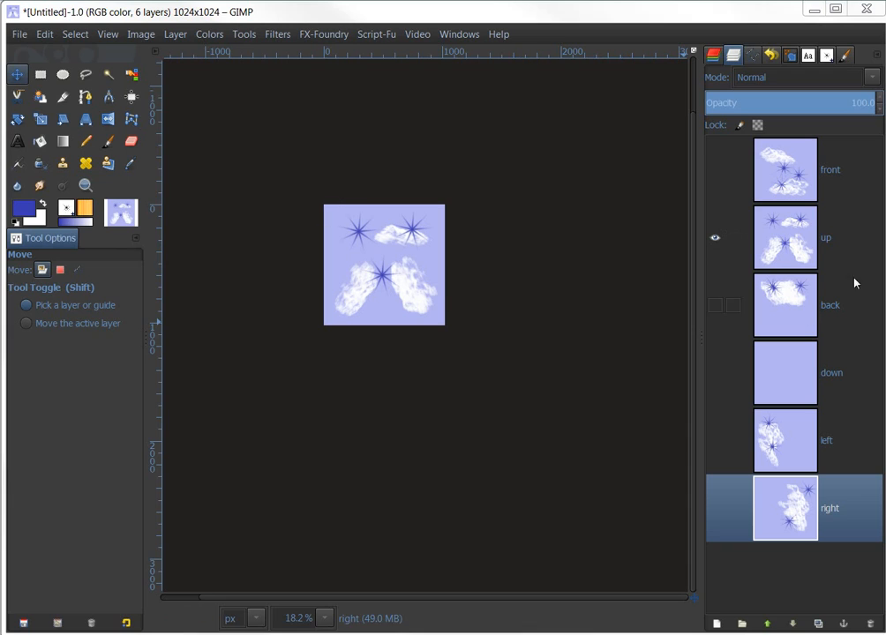
{"action": "left_click", "coordinate": [809, 240]}
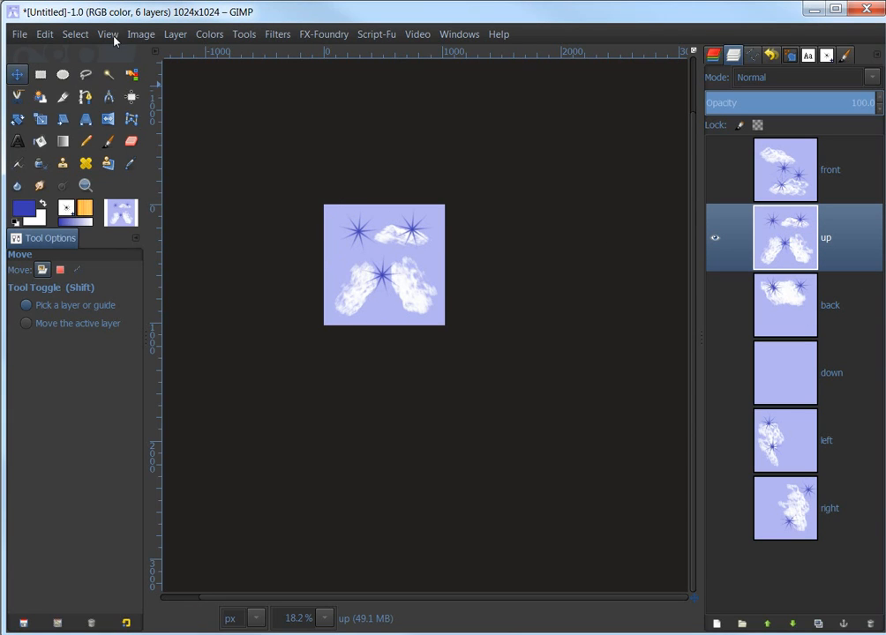
Start exporting the image and choose the my sky folder inside sky materials on the Desktop as the destination
{"action": "left_click", "coordinate": [19, 35]}
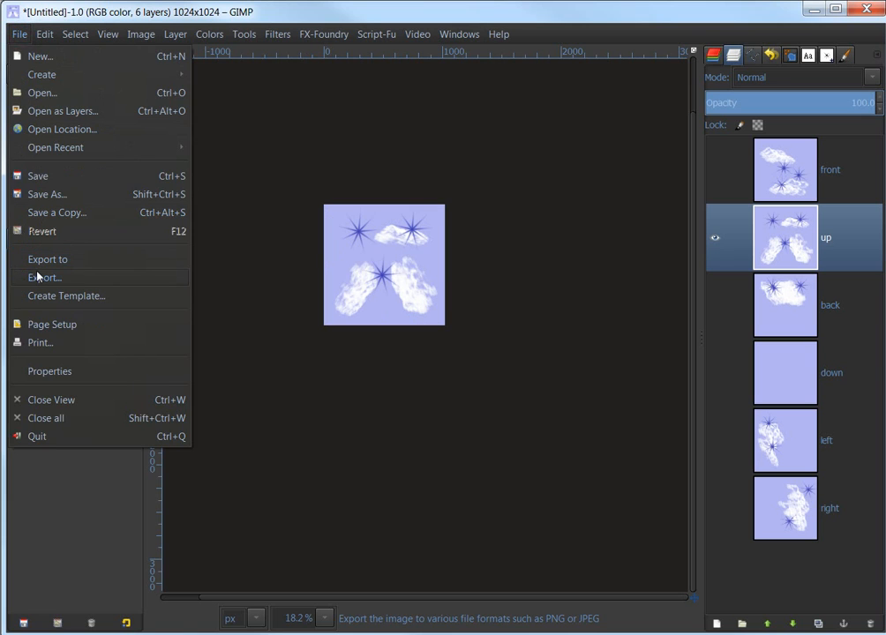
{"action": "left_click", "coordinate": [38, 278]}
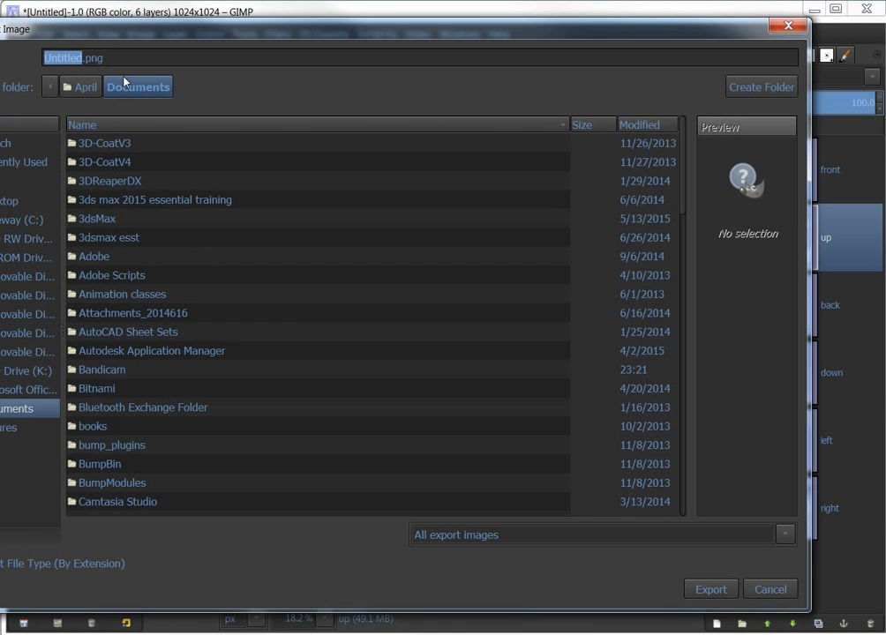
{"action": "left_click", "coordinate": [11, 202]}
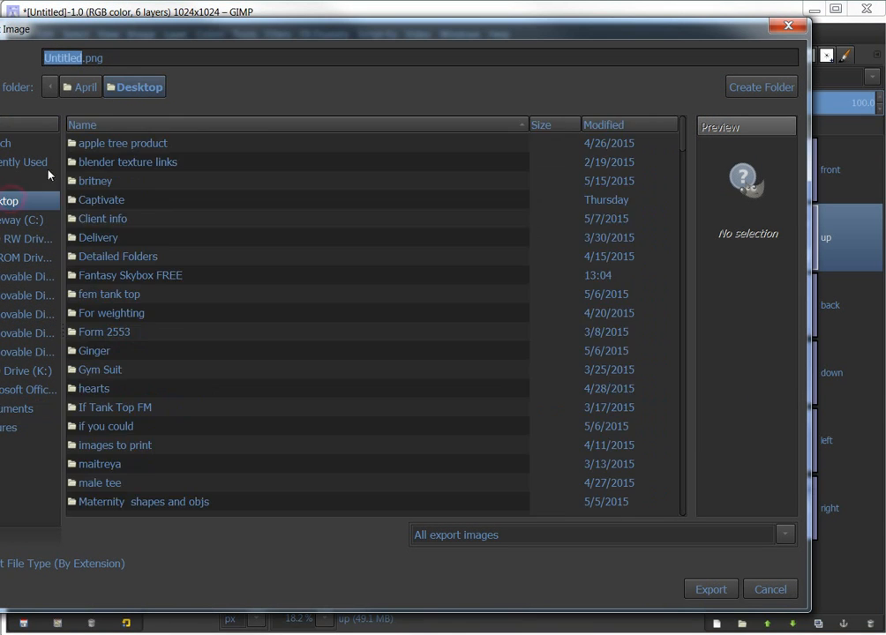
{"action": "scroll", "coordinate": [154, 433], "scroll_direction": "down", "scroll_amount": 3}
{"action": "scroll", "coordinate": [176, 431], "scroll_direction": "down", "scroll_amount": 4}
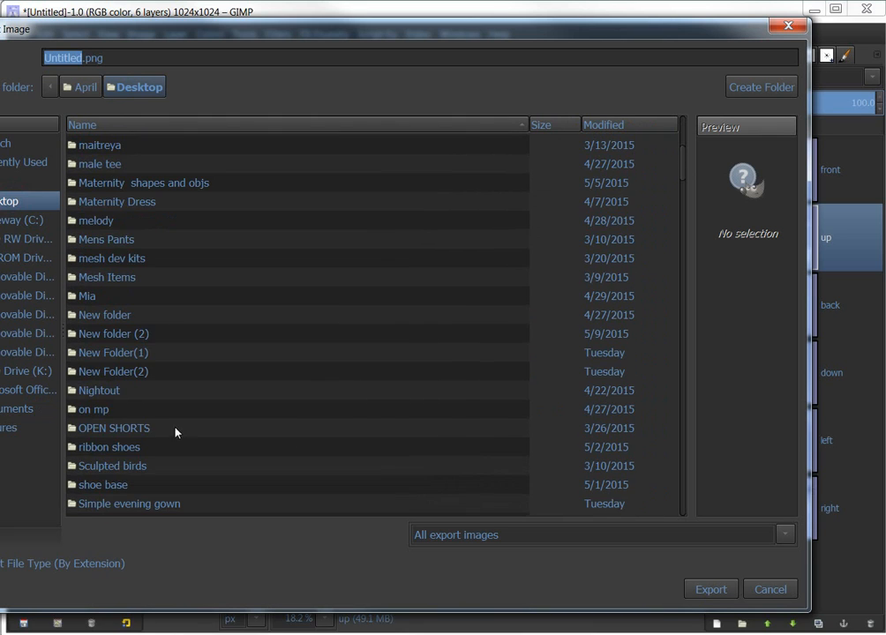
{"action": "scroll", "coordinate": [97, 444], "scroll_direction": "down", "scroll_amount": 4}
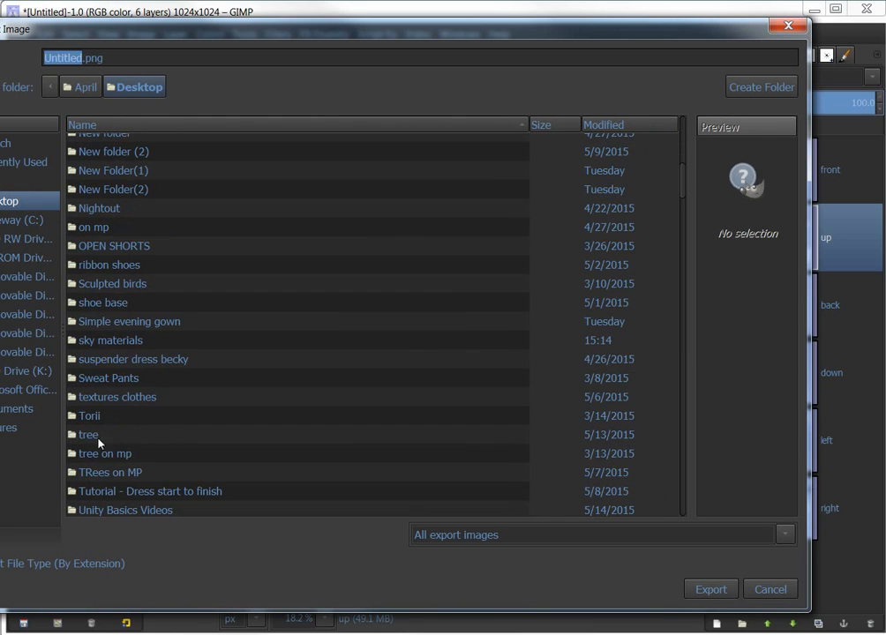
{"action": "double_click", "coordinate": [100, 342]}
{"action": "double_click", "coordinate": [99, 146]}
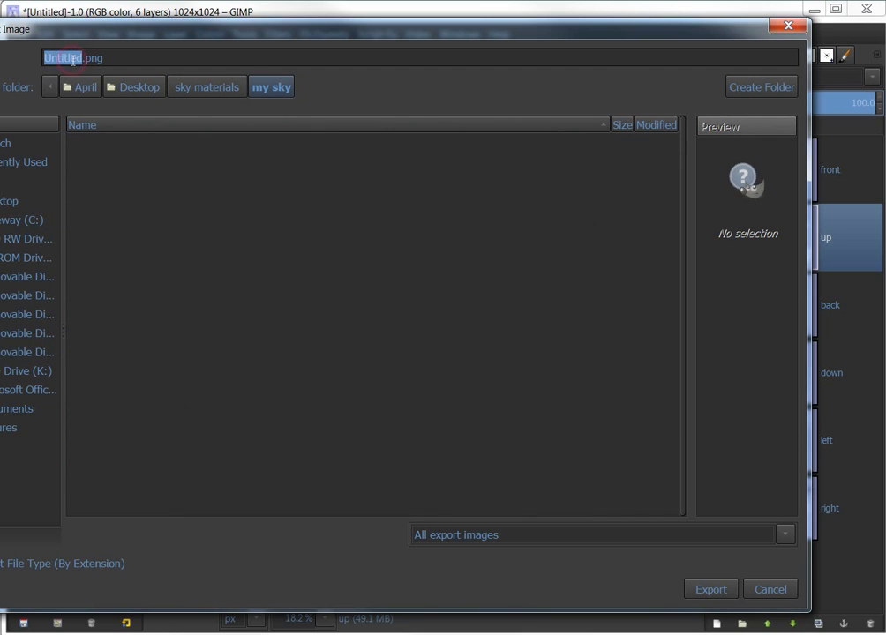
Name the export file up.png and export it with the existing PNG options
{"action": "type", "text": "up"}
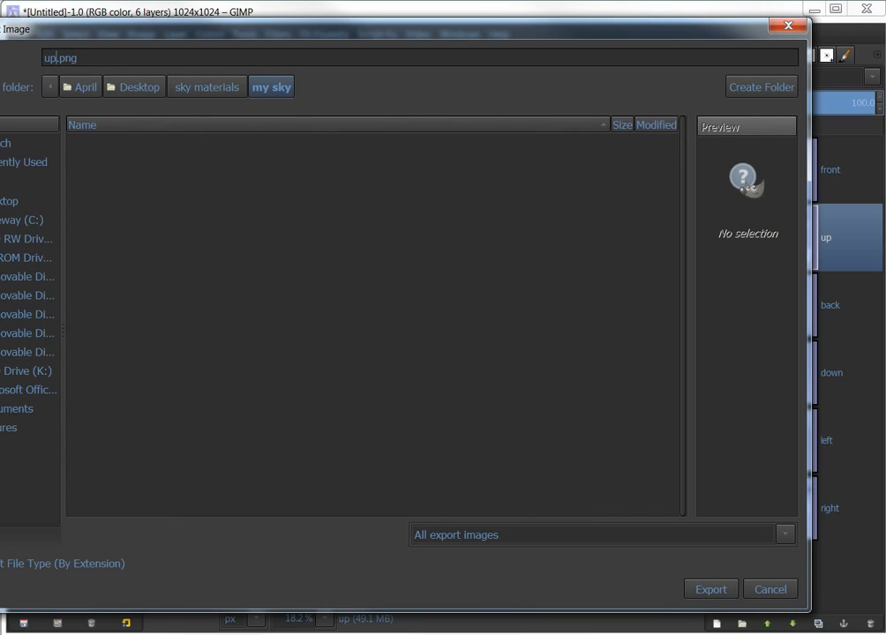
{"action": "key", "text": "Return"}
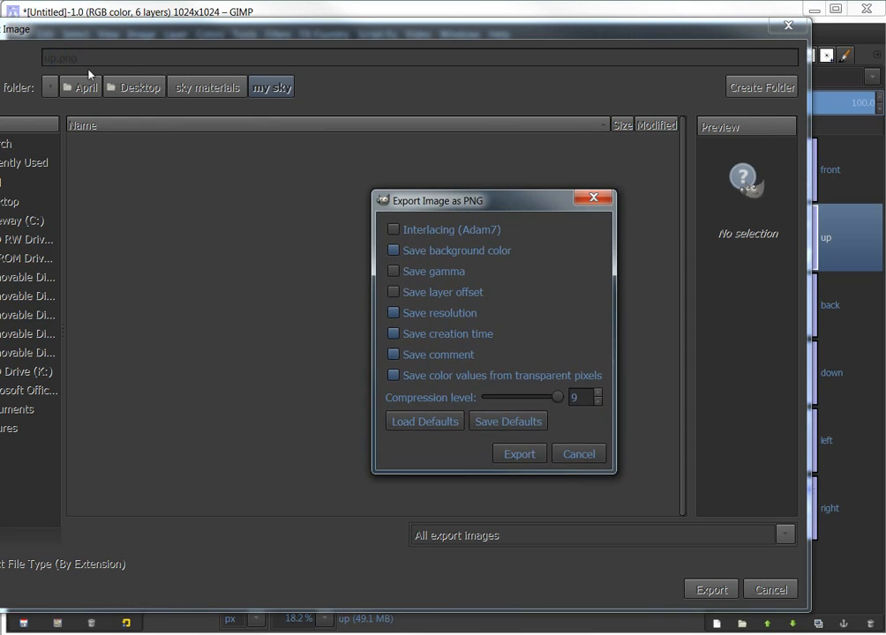
{"action": "left_click", "coordinate": [579, 454]}
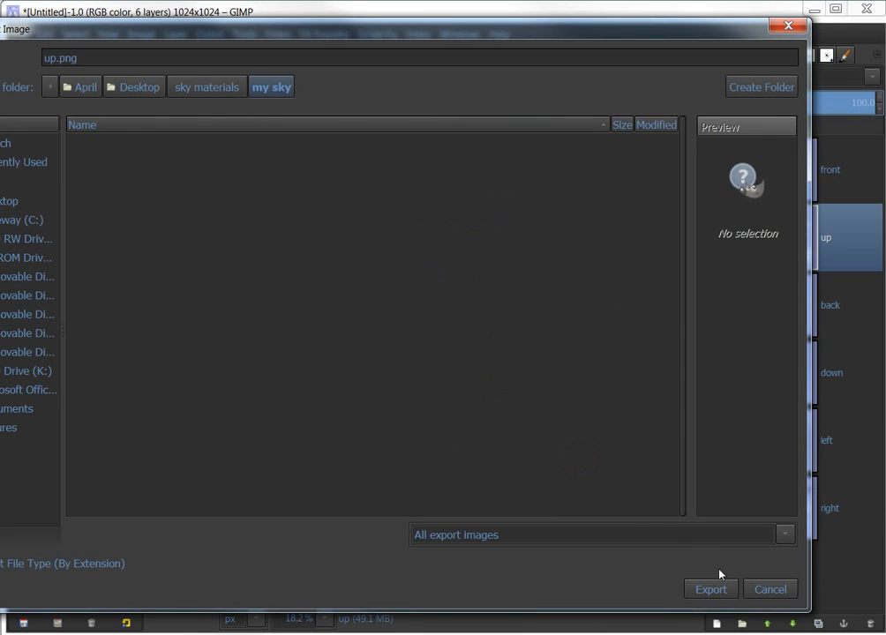
{"action": "left_click", "coordinate": [711, 589]}
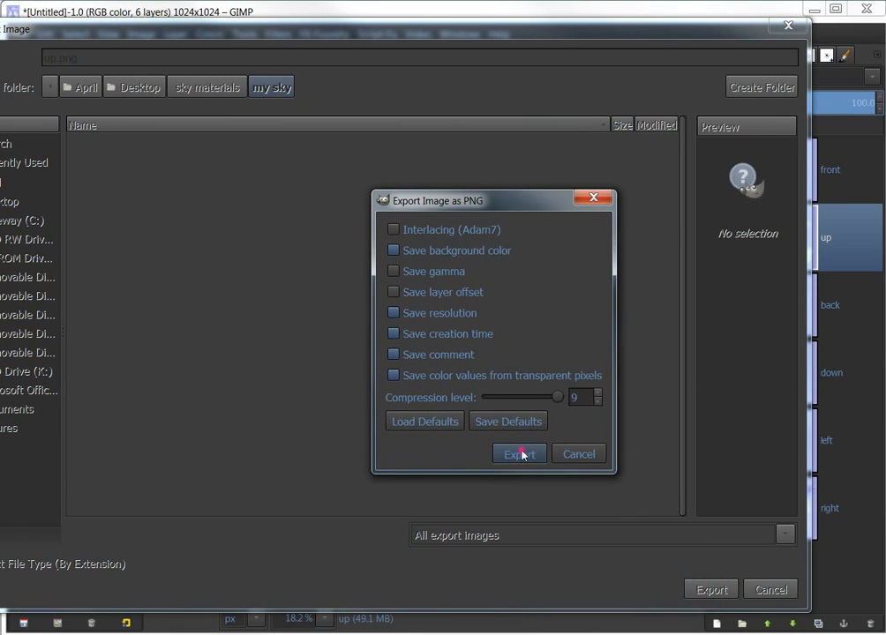
{"action": "left_click", "coordinate": [522, 455]}
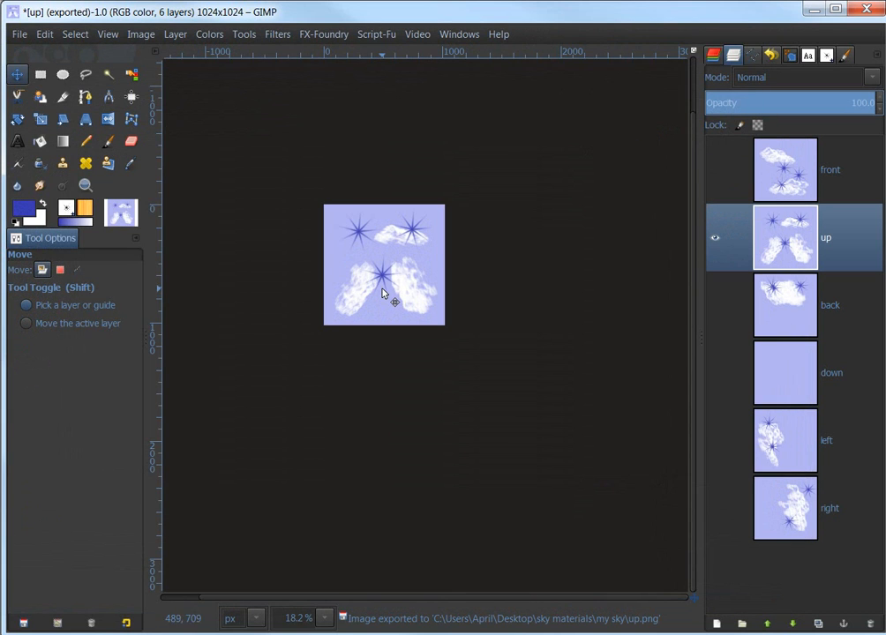
Hide the up layer, then select the front layer and make it visible
{"action": "left_click", "coordinate": [714, 240]}
{"action": "left_click", "coordinate": [788, 172]}
{"action": "left_click", "coordinate": [715, 170]}
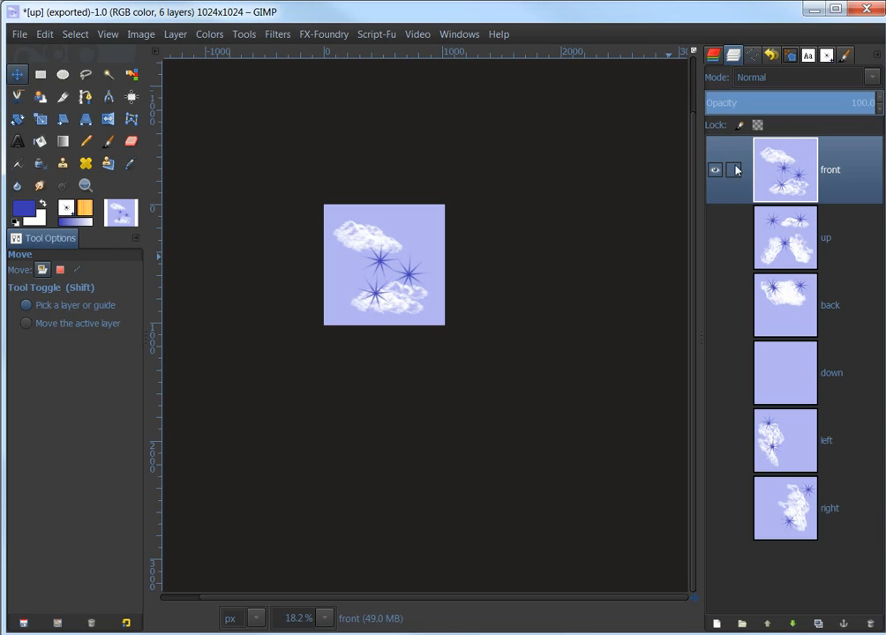
Flip the front layer vertically
{"action": "left_click", "coordinate": [144, 35]}
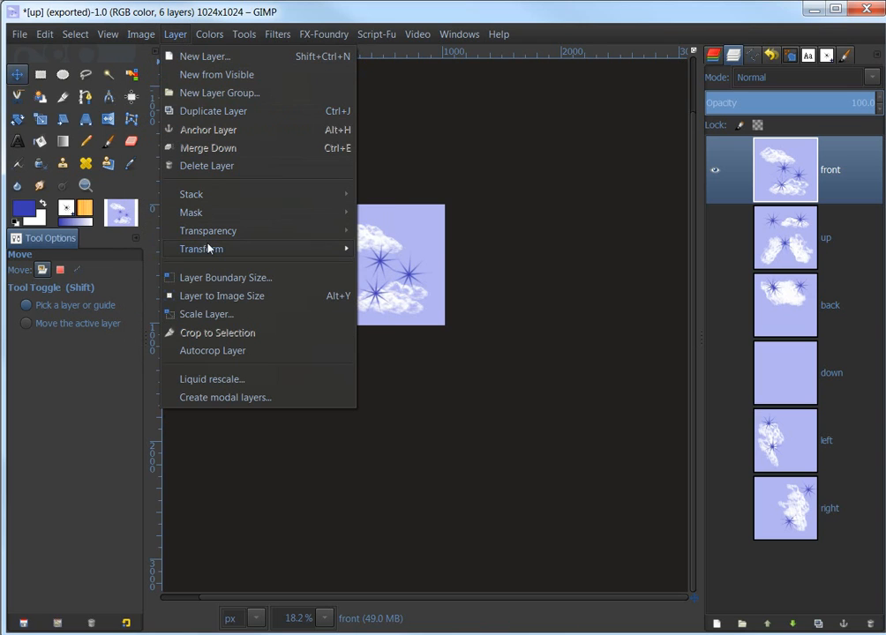
{"action": "mouse_move", "coordinate": [210, 249]}
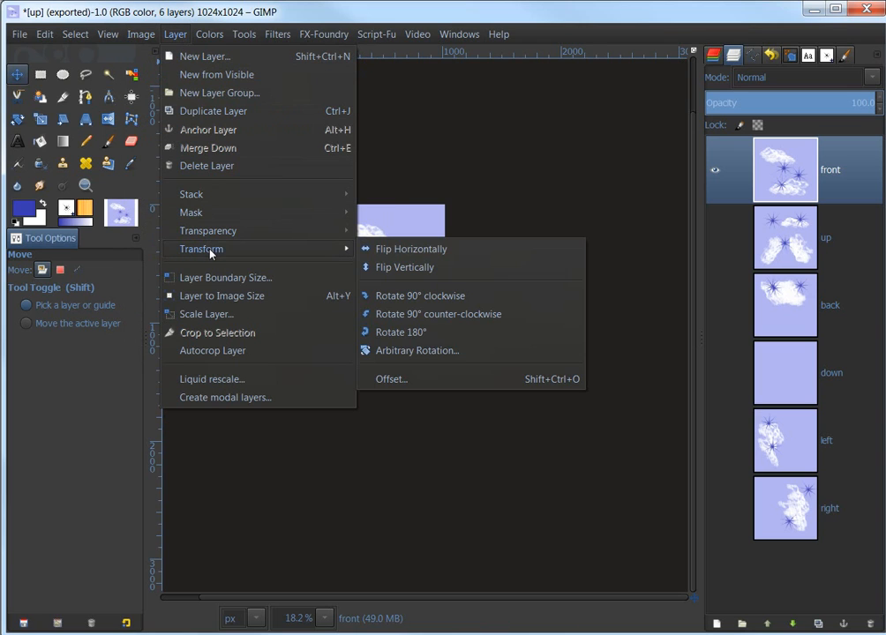
{"action": "left_click", "coordinate": [405, 268]}
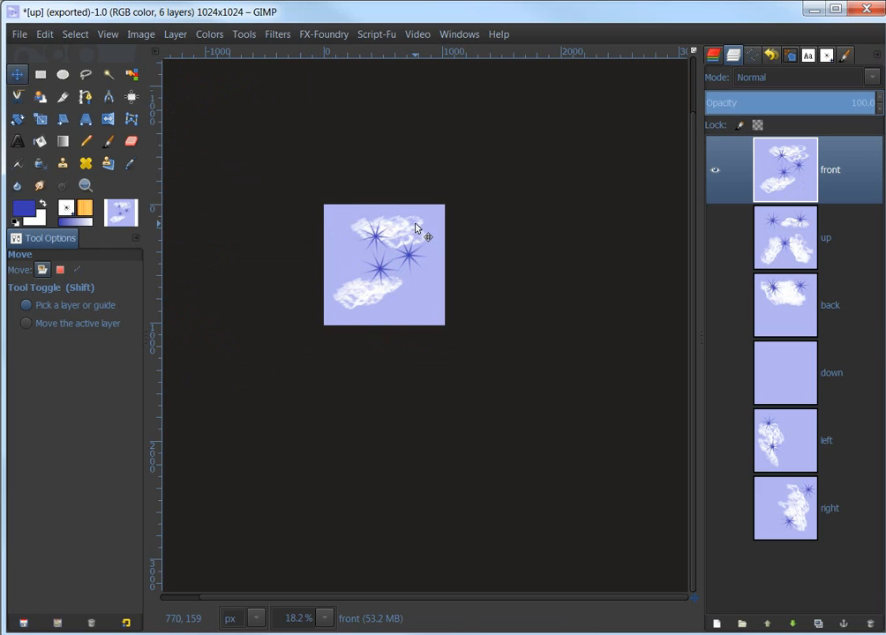
Export the flipped front face as front.png into the my sky folder with the existing PNG options
{"action": "left_click", "coordinate": [18, 34]}
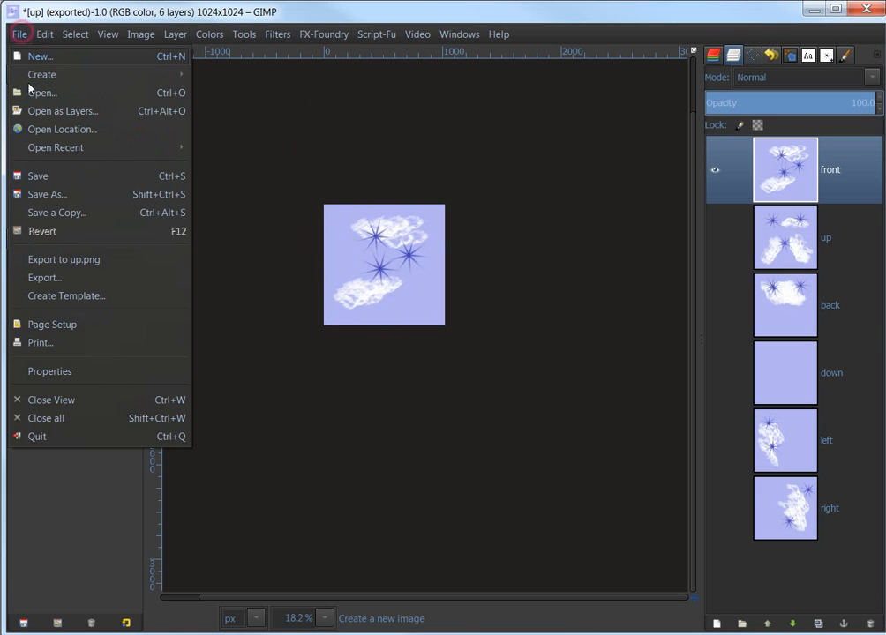
{"action": "left_click", "coordinate": [58, 277]}
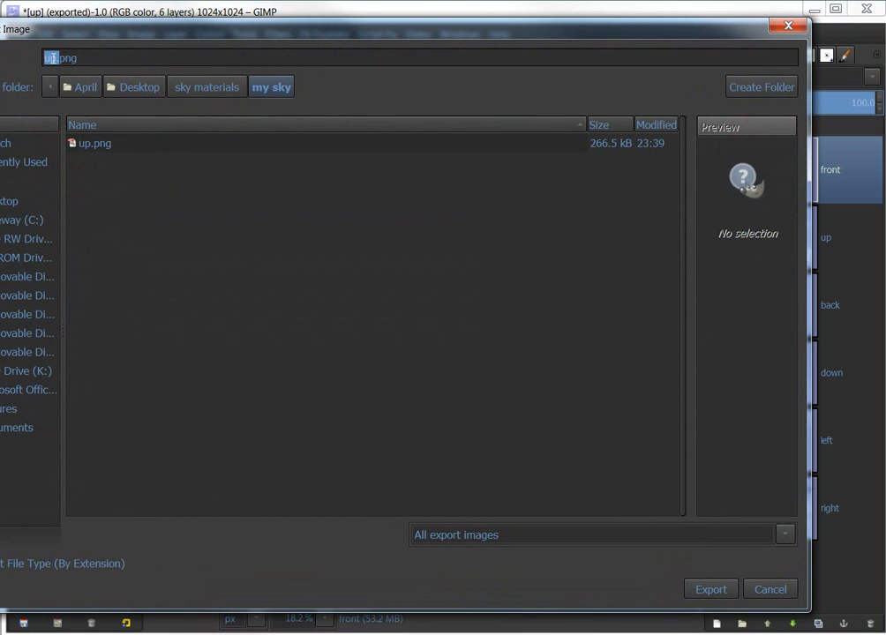
{"action": "type", "text": "front"}
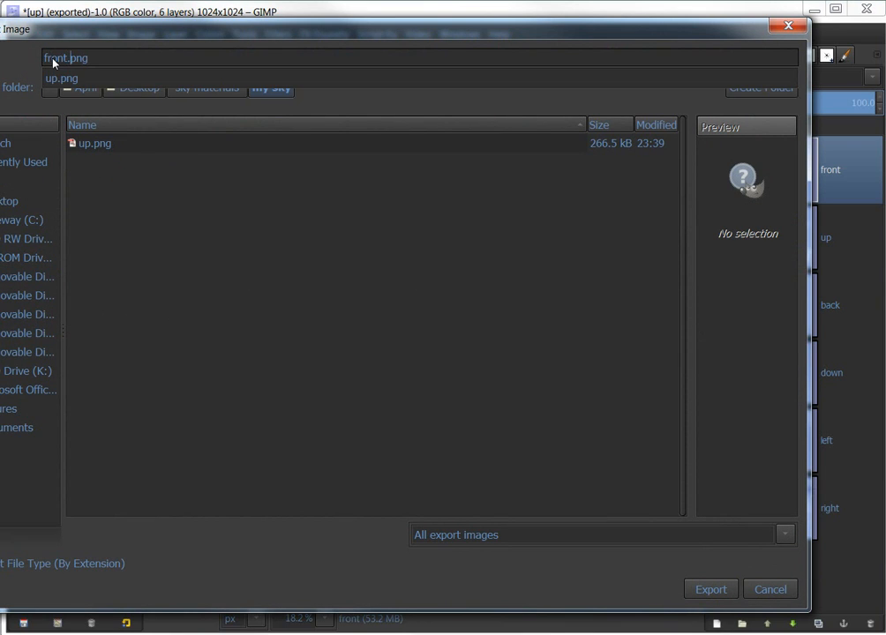
{"action": "key", "text": "Return"}
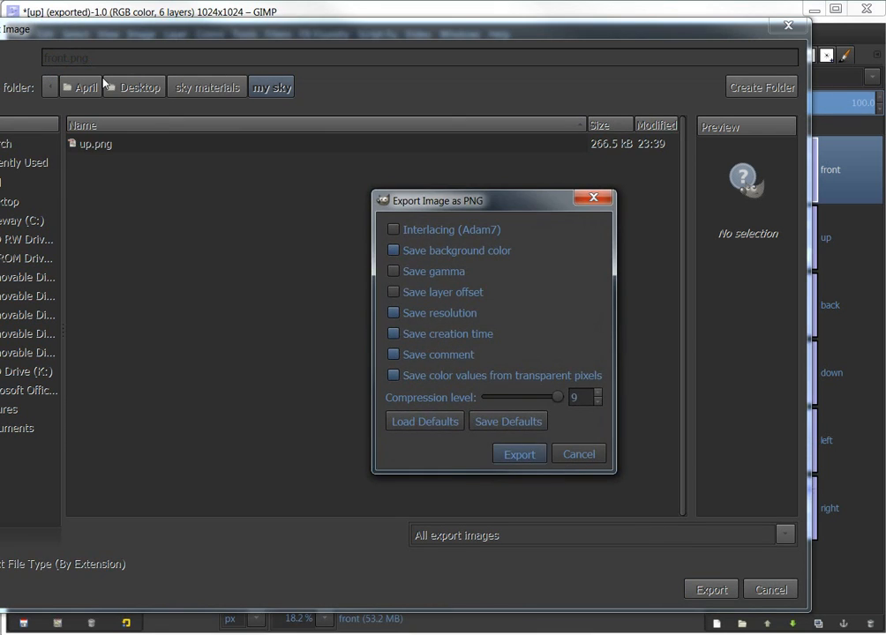
{"action": "key", "text": "Return"}
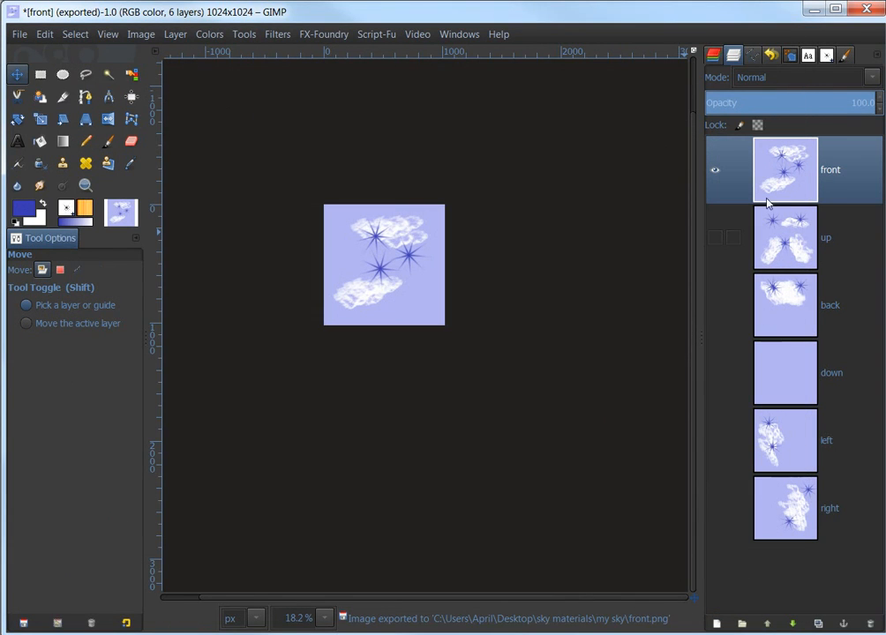
Hide the front layer, then select the back layer and make it visible
{"action": "left_click", "coordinate": [715, 169]}
{"action": "left_click", "coordinate": [788, 309]}
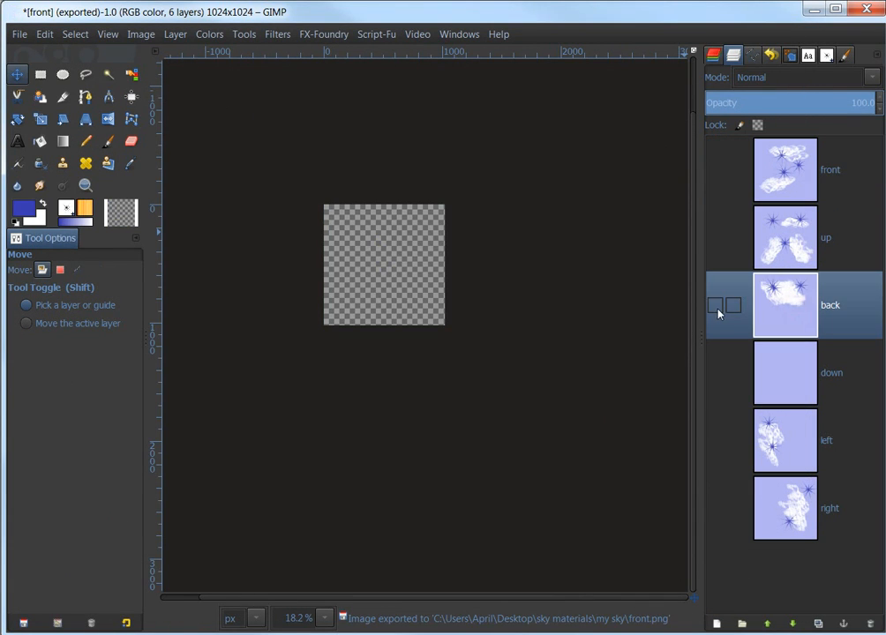
{"action": "left_click", "coordinate": [715, 305]}
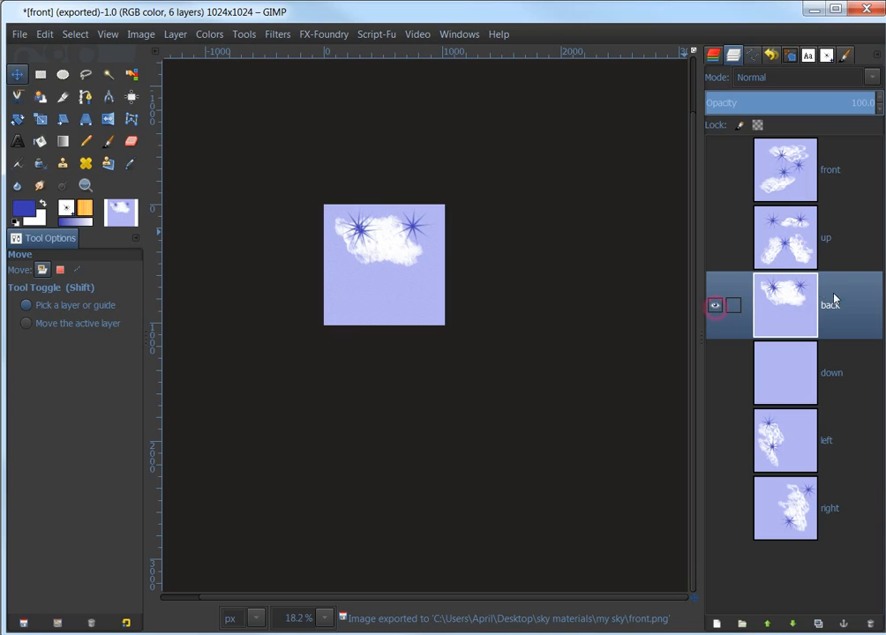
Export the back face as back.png into the my sky folder with the existing PNG options
{"action": "left_click", "coordinate": [20, 36]}
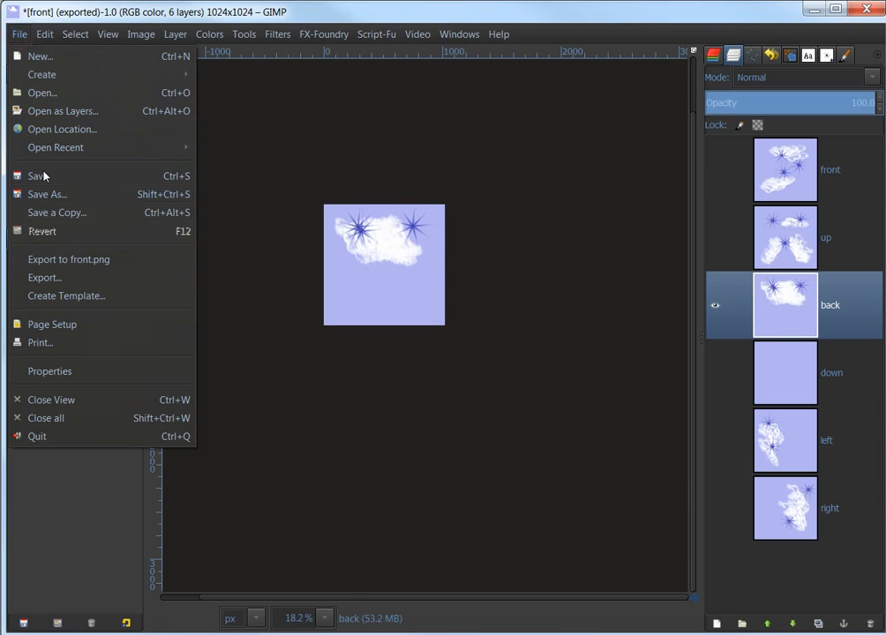
{"action": "left_click", "coordinate": [48, 279]}
{"action": "left_click", "coordinate": [52, 58]}
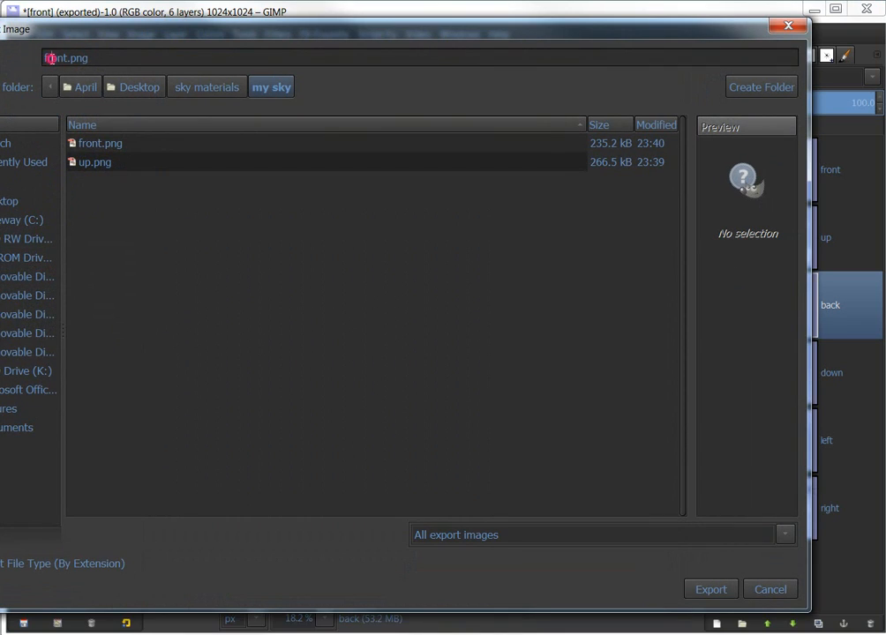
{"action": "double_click", "coordinate": [64, 58]}
{"action": "type", "text": "back"}
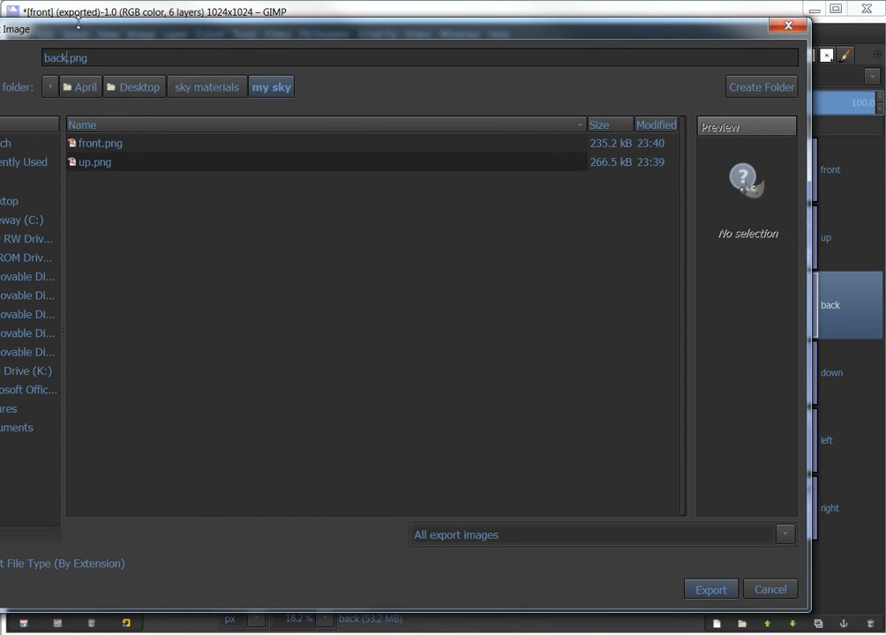
{"action": "key", "text": "Return"}
{"action": "key", "text": "Return"}
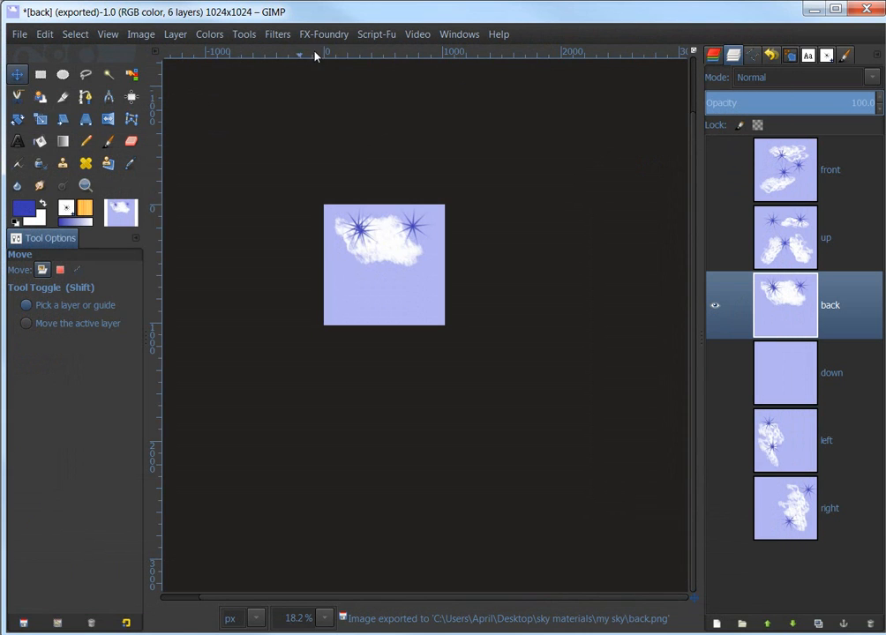
Hide the back layer, then select the down layer and make it visible
{"action": "left_click", "coordinate": [714, 305]}
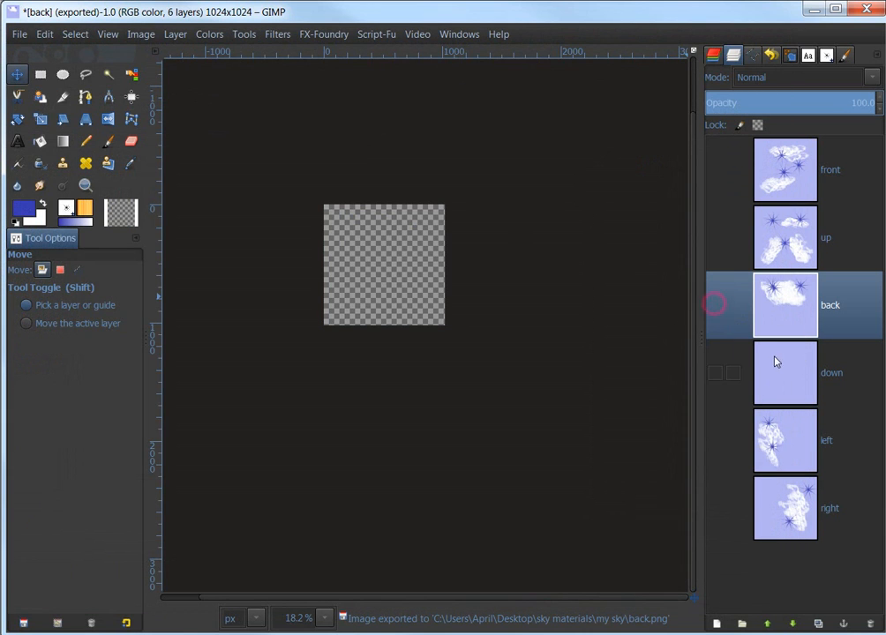
{"action": "left_click", "coordinate": [776, 360]}
{"action": "left_click", "coordinate": [716, 374]}
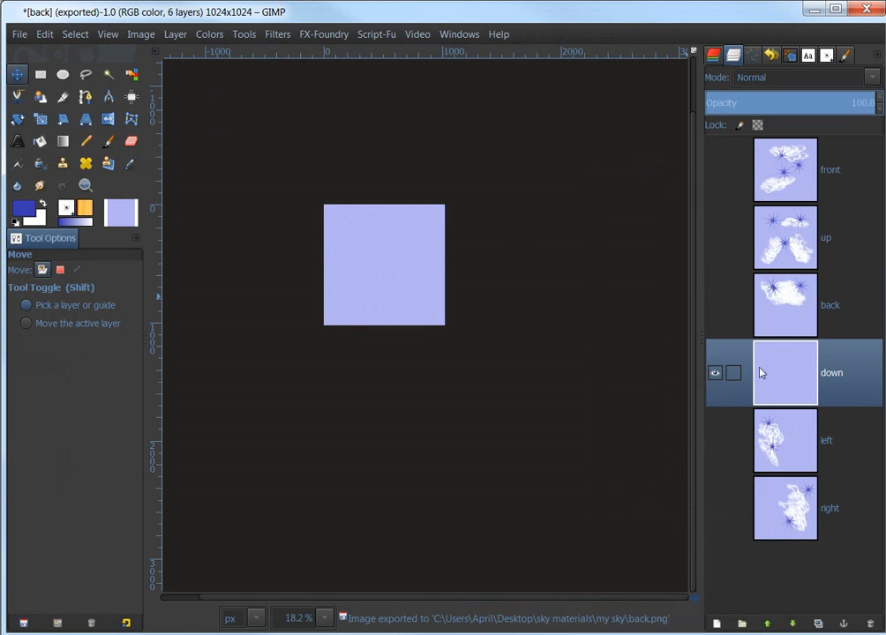
Export the down face as down.png into the my sky folder with the existing PNG options
{"action": "left_click", "coordinate": [19, 33]}
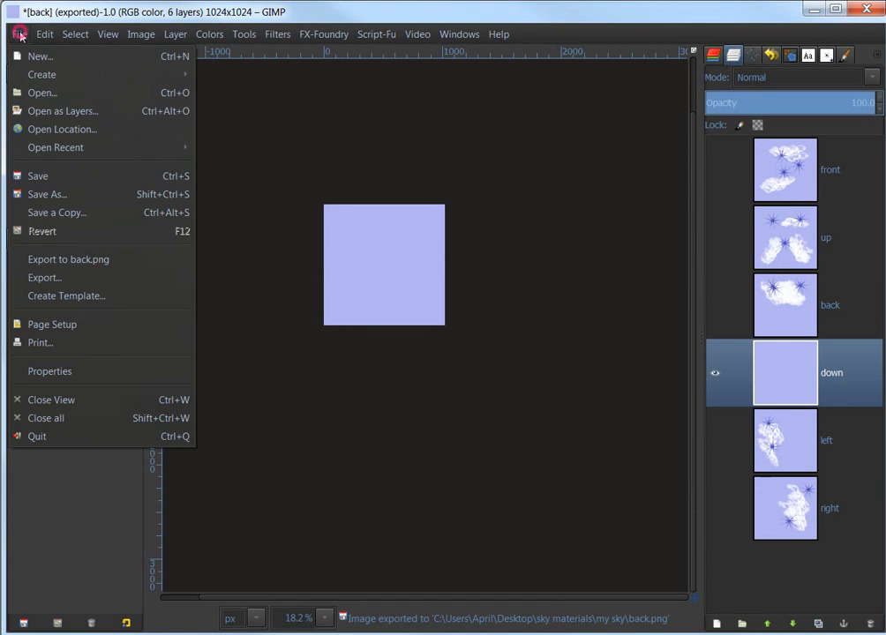
{"action": "left_click", "coordinate": [47, 279]}
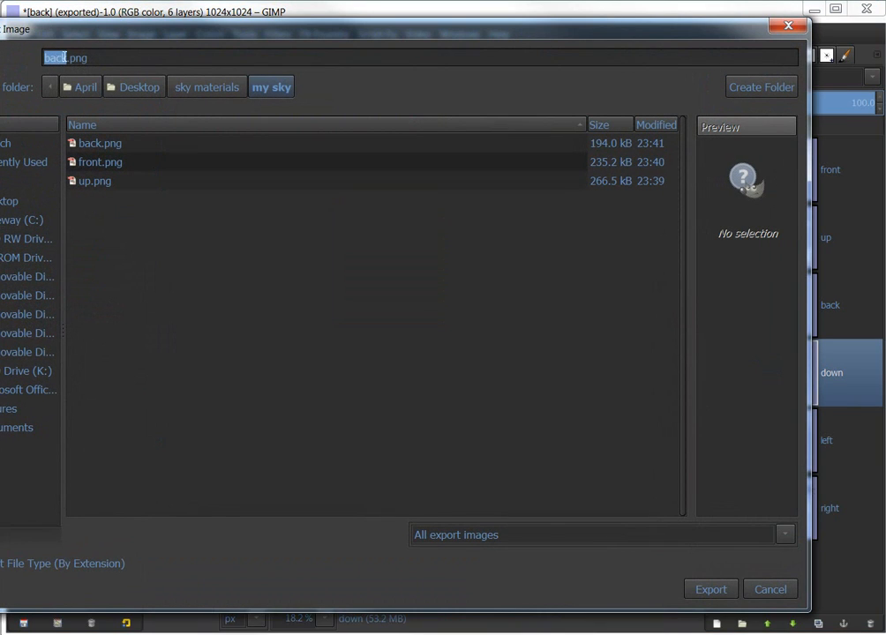
{"action": "mouse_move", "coordinate": [53, 57]}
{"action": "left_mouse_down"}
{"action": "mouse_move", "coordinate": [43, 65]}
{"action": "mouse_move", "coordinate": [53, 57]}
{"action": "left_mouse_up"}
{"action": "double_click", "coordinate": [53, 56]}
{"action": "type", "text": "down"}
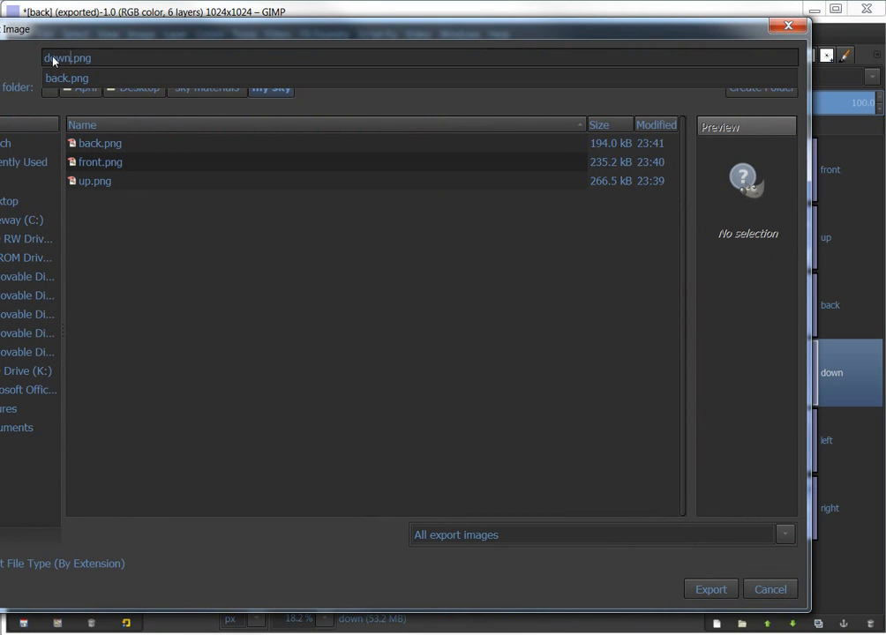
{"action": "key", "text": "Return"}
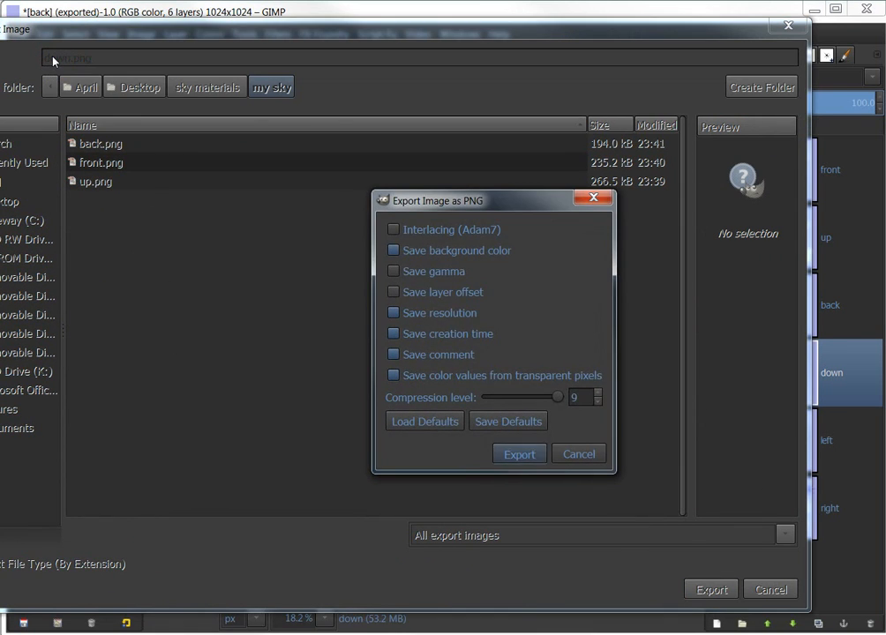
{"action": "key", "text": "Return"}
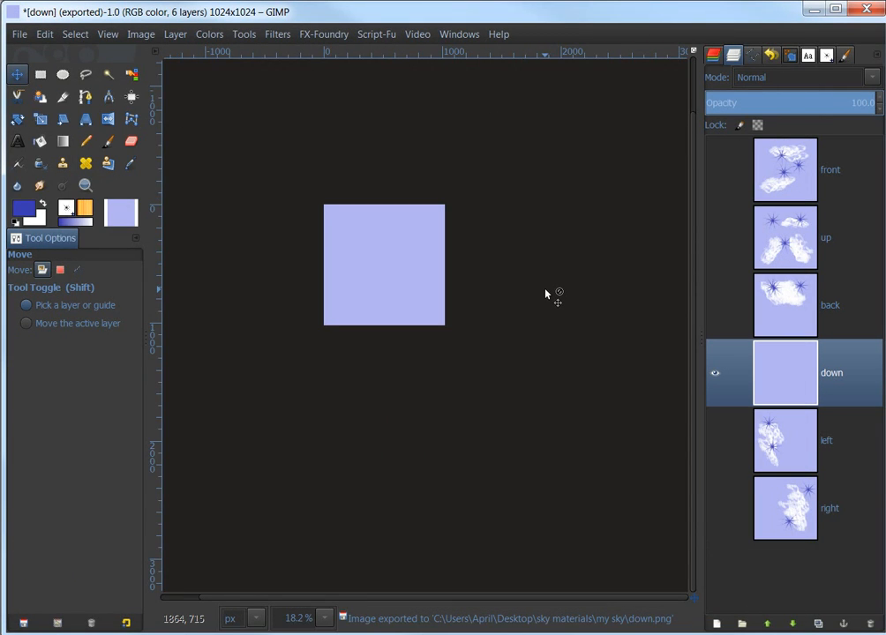
Hide the down layer, then make the left layer visible and select it
{"action": "left_click", "coordinate": [714, 374]}
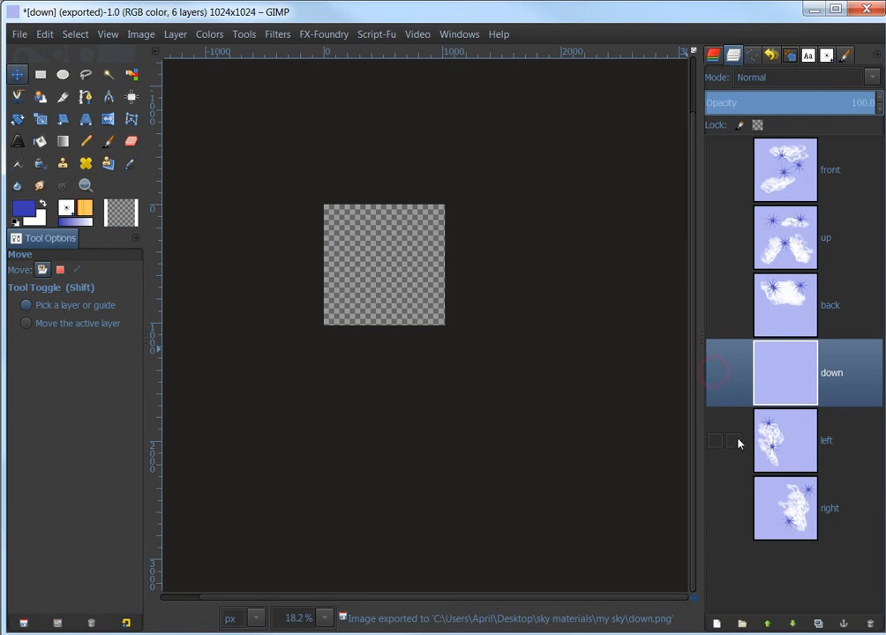
{"action": "left_click", "coordinate": [715, 440]}
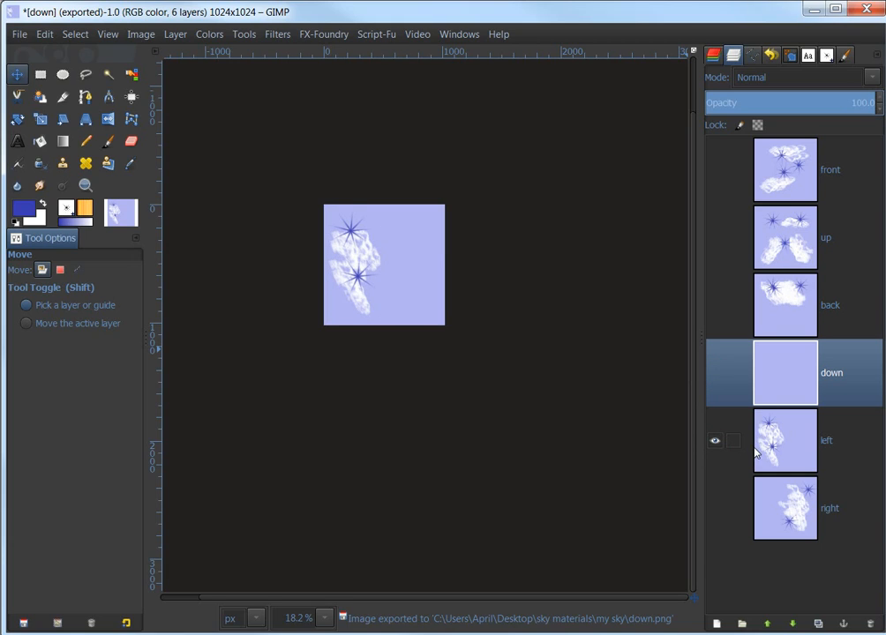
{"action": "left_click", "coordinate": [815, 235]}
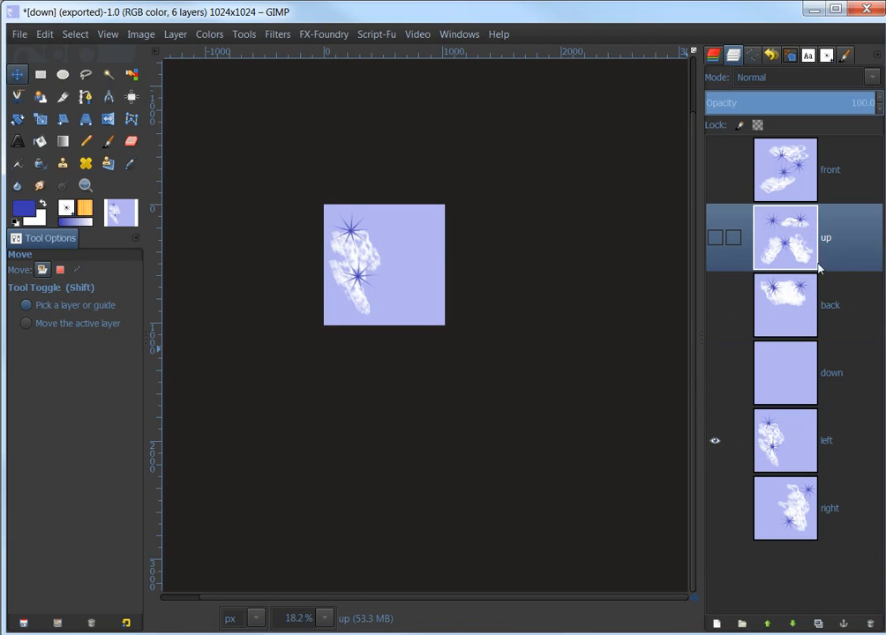
{"action": "left_click", "coordinate": [778, 450]}
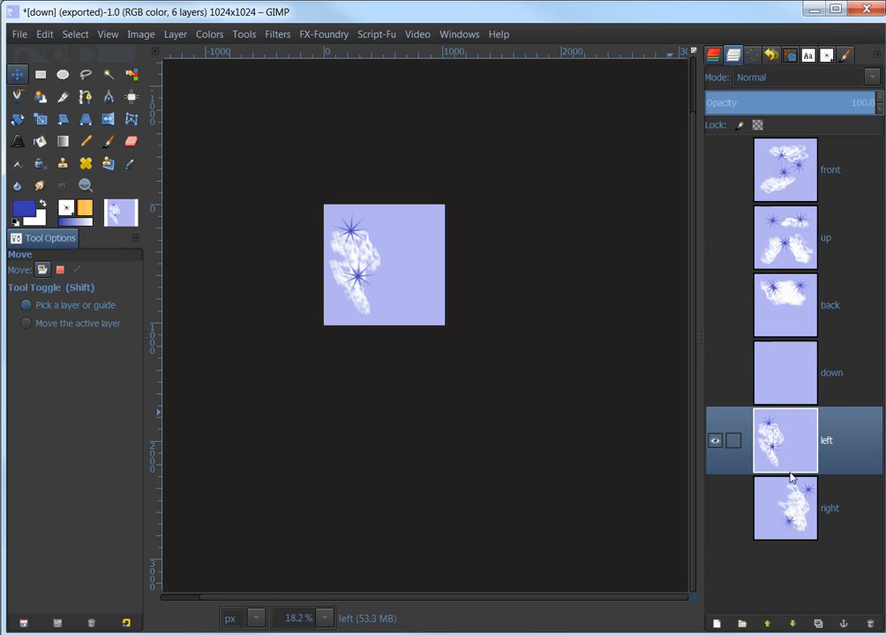
Rotate the left layer 90° clockwise
{"action": "left_click", "coordinate": [173, 35]}
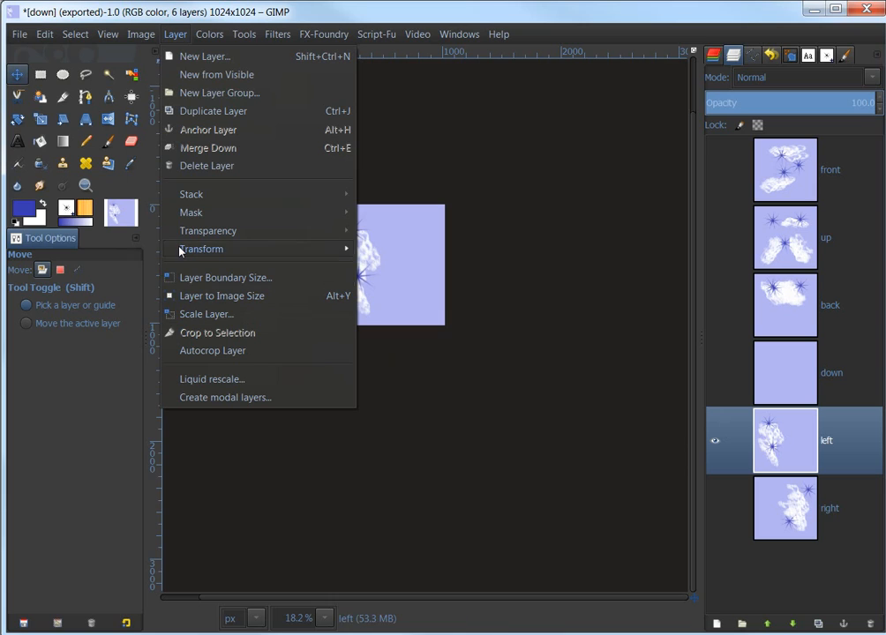
{"action": "mouse_move", "coordinate": [297, 252]}
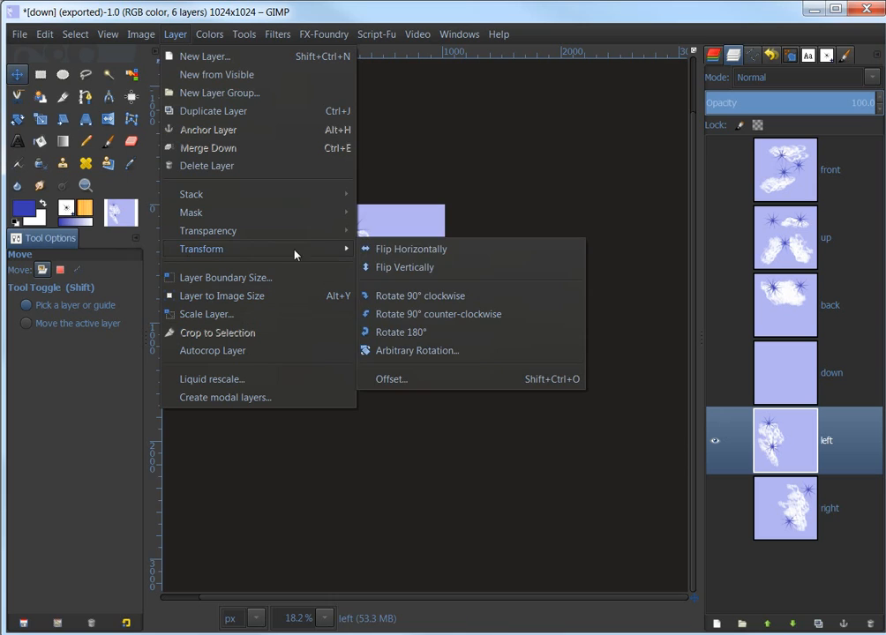
{"action": "left_click", "coordinate": [421, 297]}
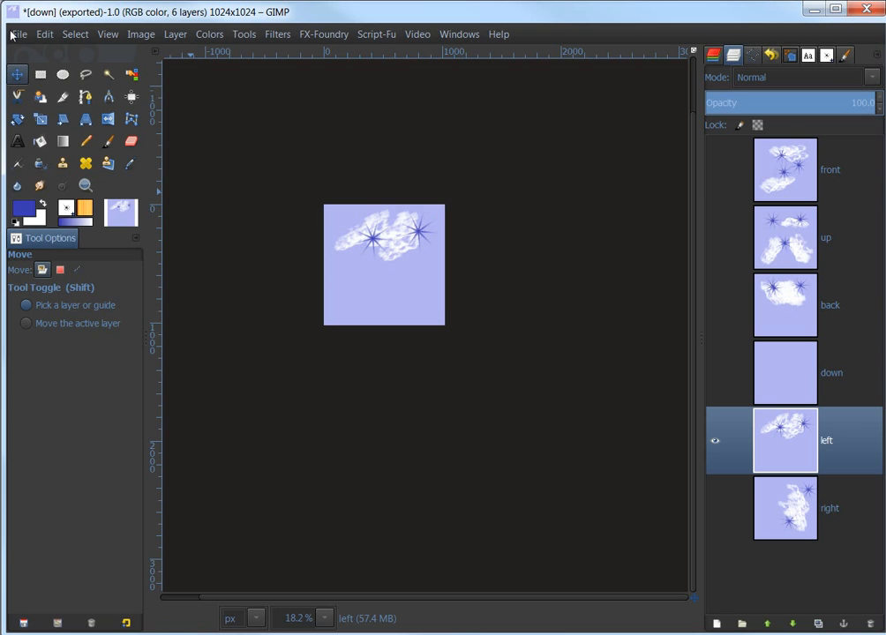
Export the rotated left face as left.png into the my sky folder with the existing PNG options
{"action": "left_click", "coordinate": [17, 35]}
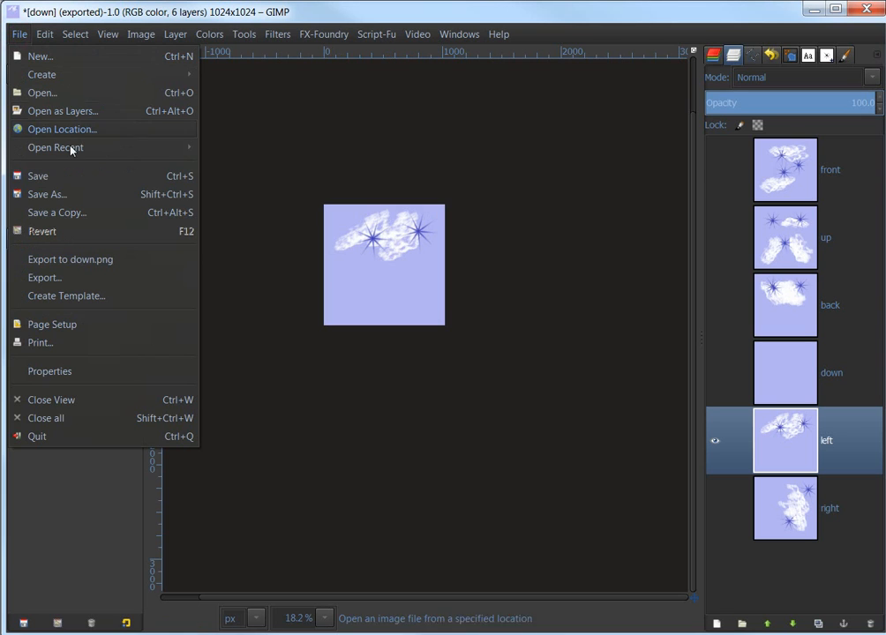
{"action": "left_click", "coordinate": [42, 278]}
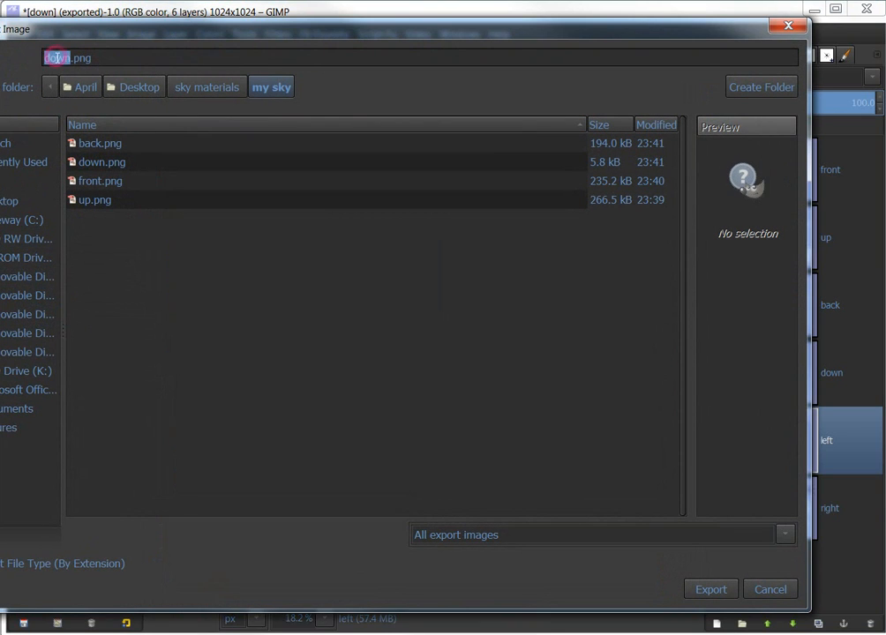
{"action": "type", "text": "left"}
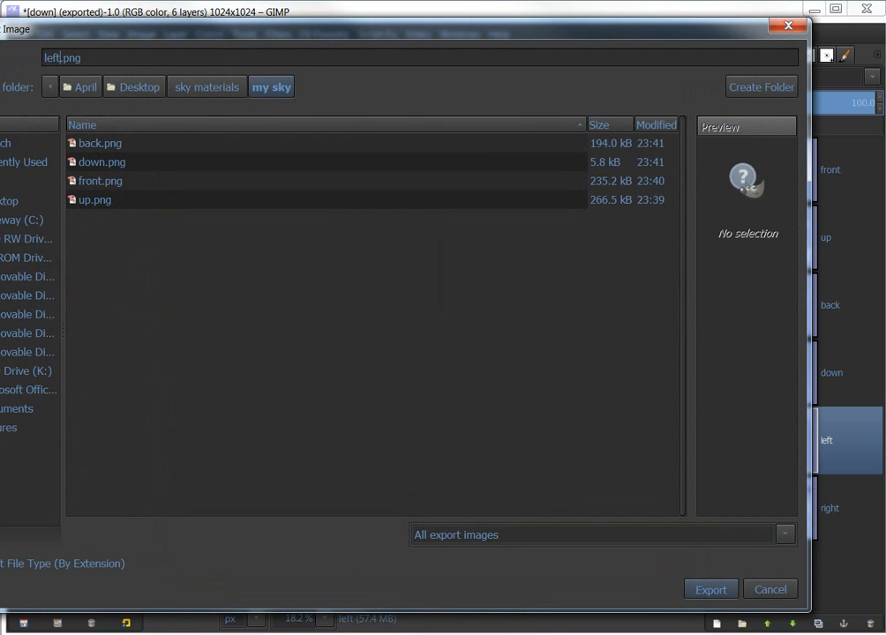
{"action": "key", "text": "Return"}
{"action": "key", "text": "Return"}
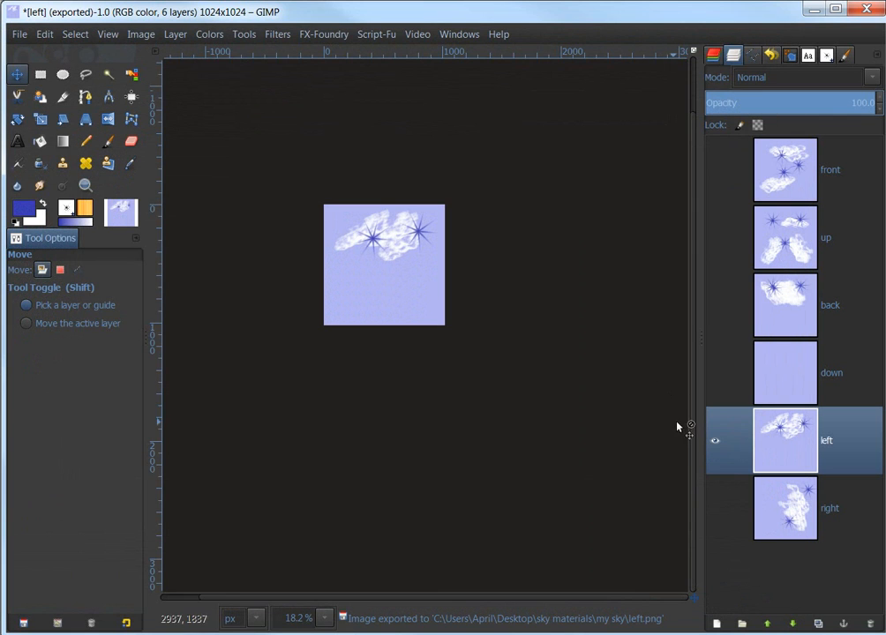
Hide the left layer, then make the right layer visible and select it
{"action": "left_click", "coordinate": [715, 440]}
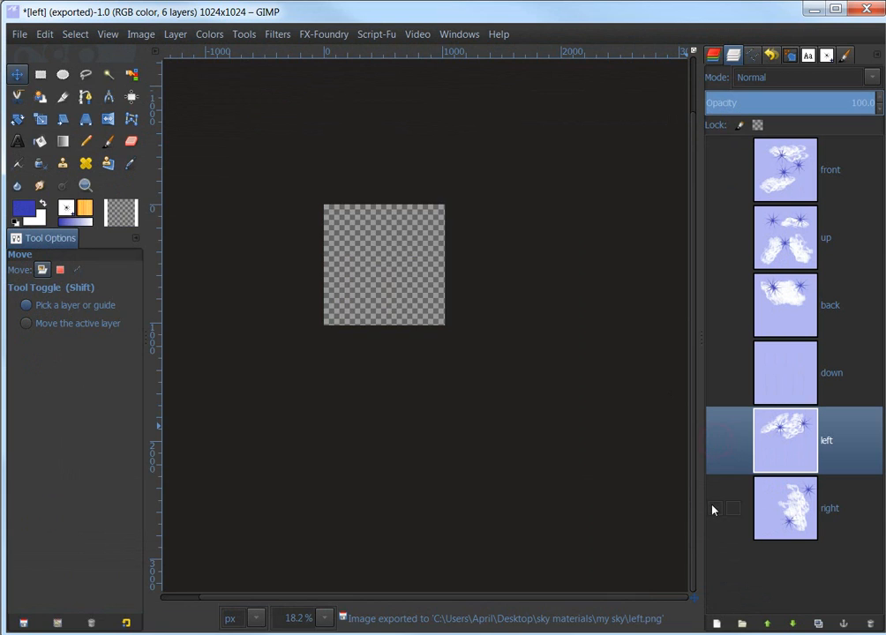
{"action": "left_click", "coordinate": [715, 508]}
{"action": "left_click", "coordinate": [789, 507]}
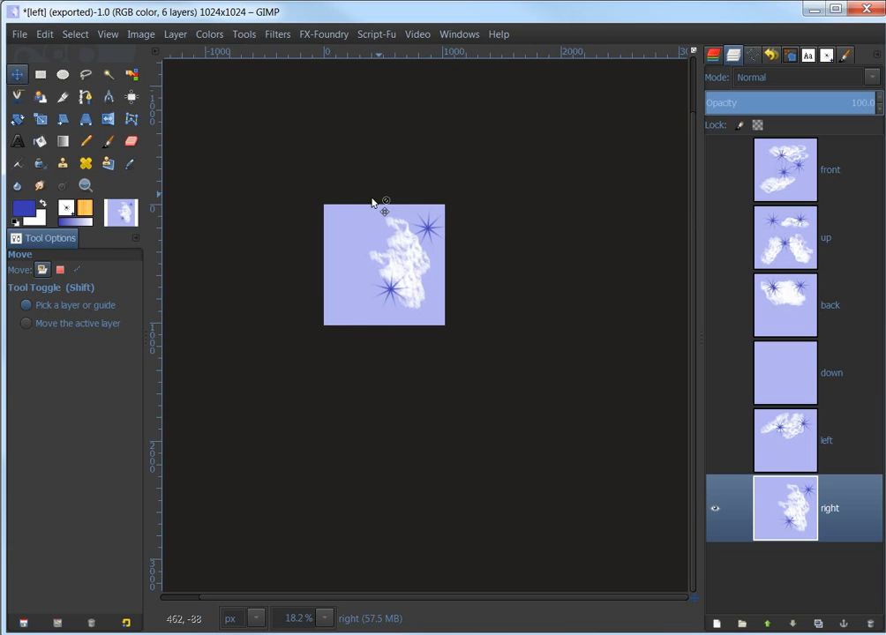
Rotate the right layer 90° counter-clockwise
{"action": "left_click", "coordinate": [171, 35]}
{"action": "mouse_move", "coordinate": [200, 250]}
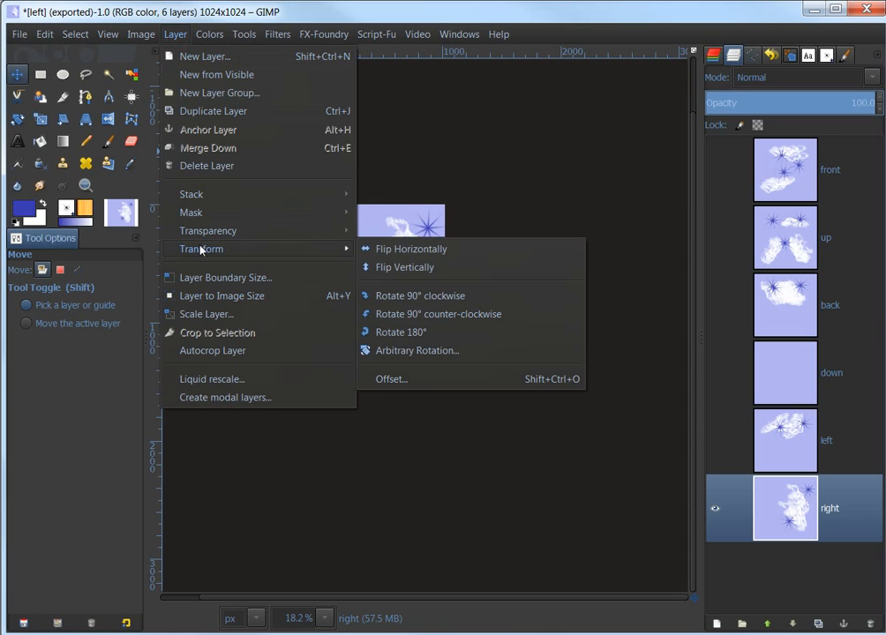
{"action": "left_click", "coordinate": [437, 316]}
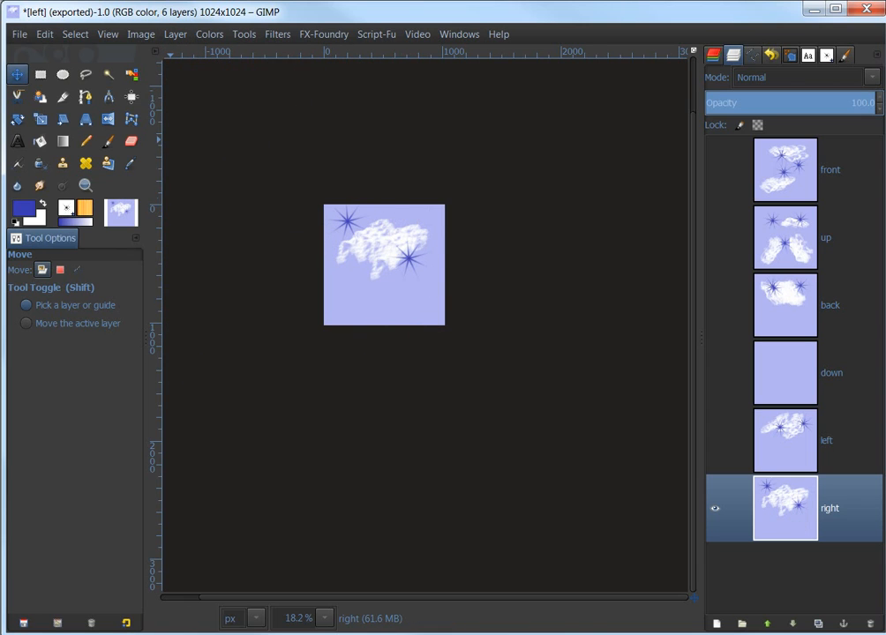
Export the rotated right face as right.png into the my sky folder with the existing PNG options
{"action": "left_click", "coordinate": [18, 35]}
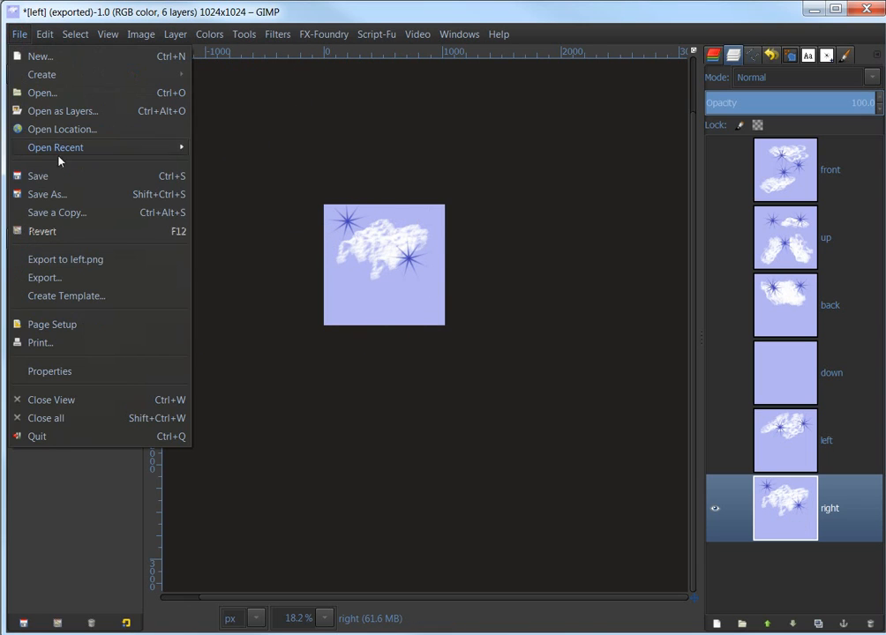
{"action": "left_click", "coordinate": [26, 276]}
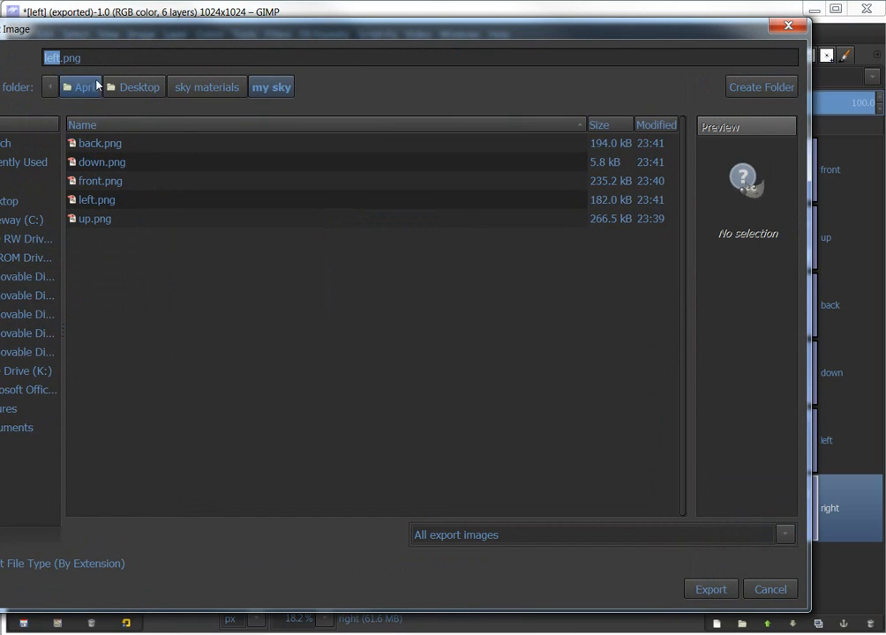
{"action": "double_click", "coordinate": [52, 57]}
{"action": "type", "text": "right"}
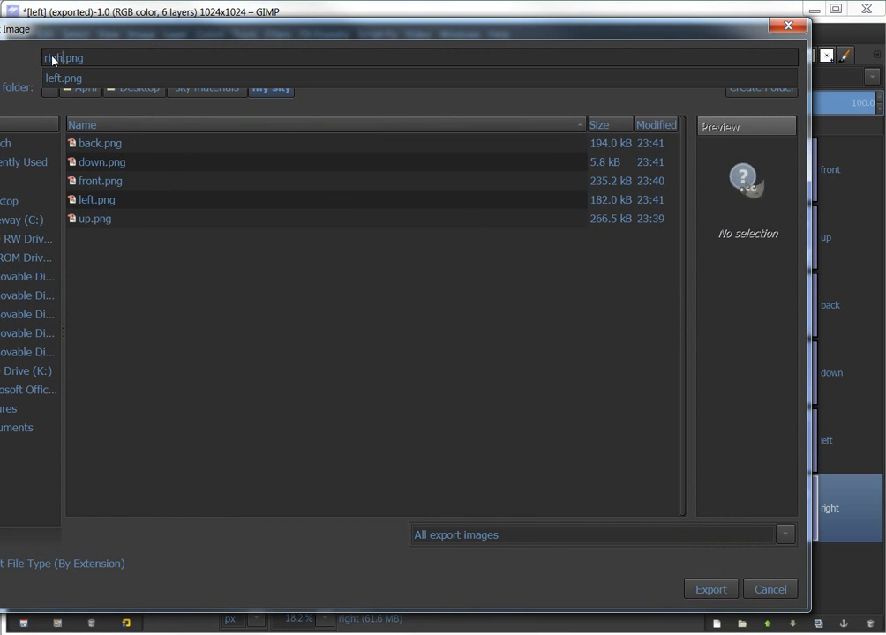
{"action": "key", "text": "Return"}
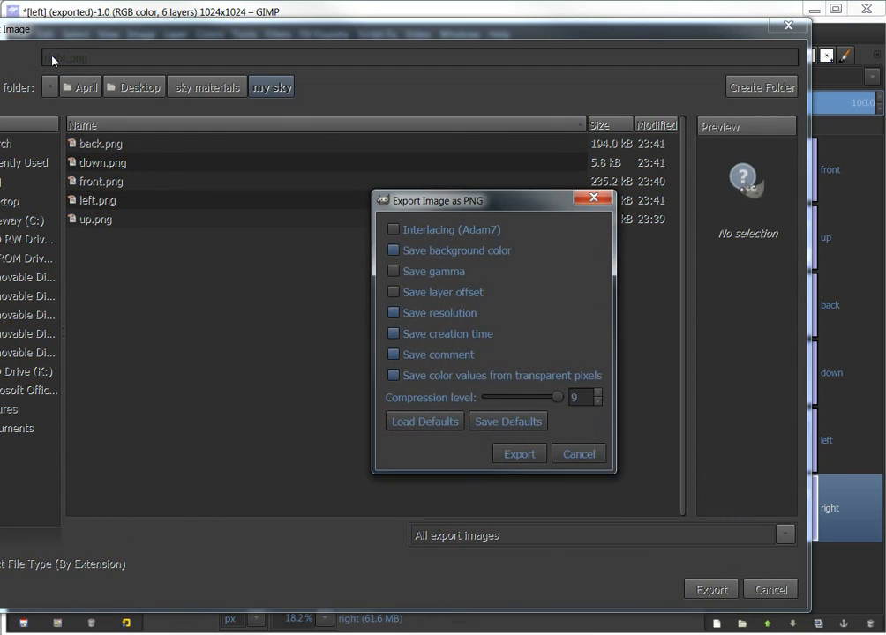
{"action": "key", "text": "Return"}
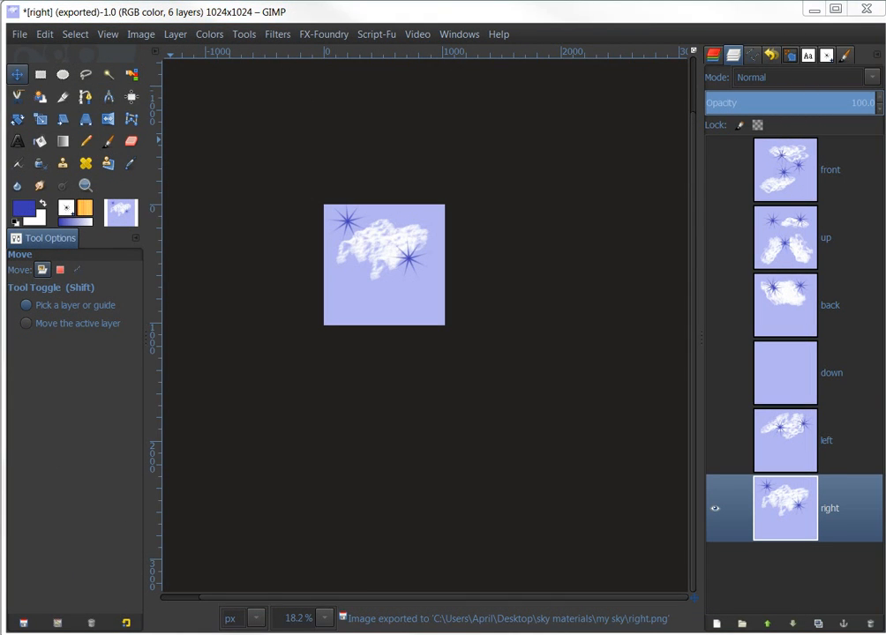
Review the exported face images in the my sky folder in File Explorer and switch to the Unity project
{"action": "left_click_drag", "start_coordinate": [0, 118], "coordinate": [365, 110]}
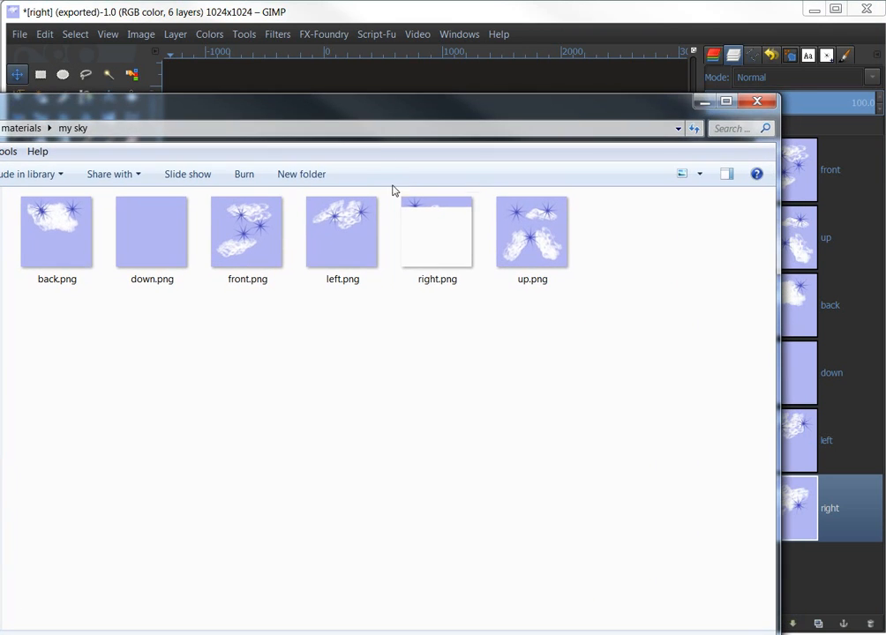
{"action": "left_click", "coordinate": [477, 199]}
{"action": "left_click_drag", "start_coordinate": [456, 107], "coordinate": [0, 69]}
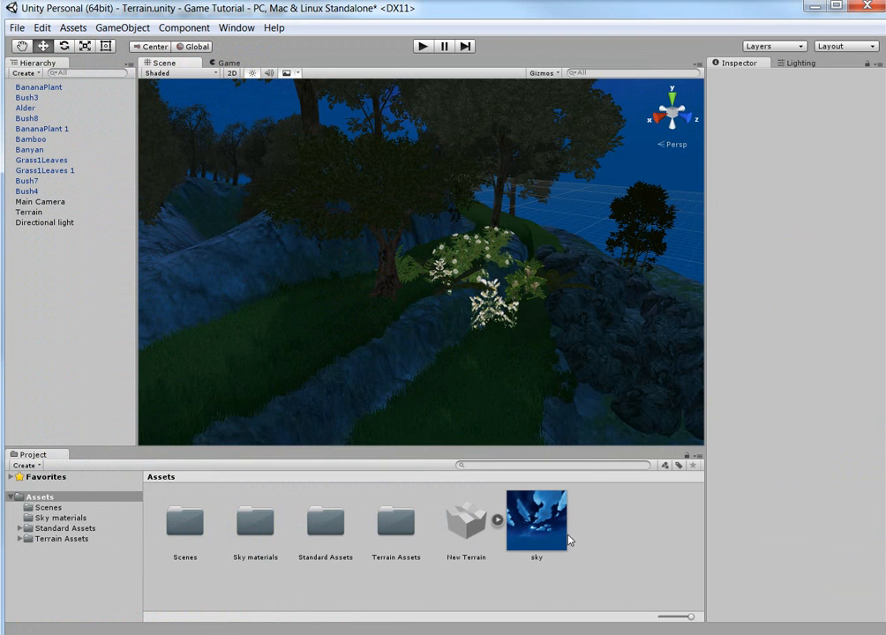
Create a folder named light sky textures in the project's Assets and open it
{"action": "right_click", "coordinate": [600, 529]}
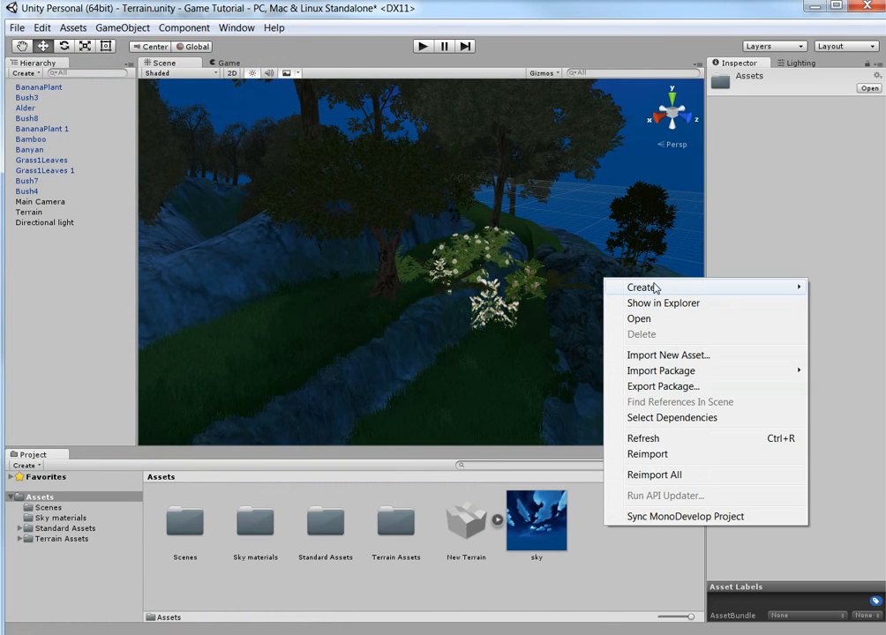
{"action": "mouse_move", "coordinate": [653, 288]}
{"action": "left_click", "coordinate": [520, 293]}
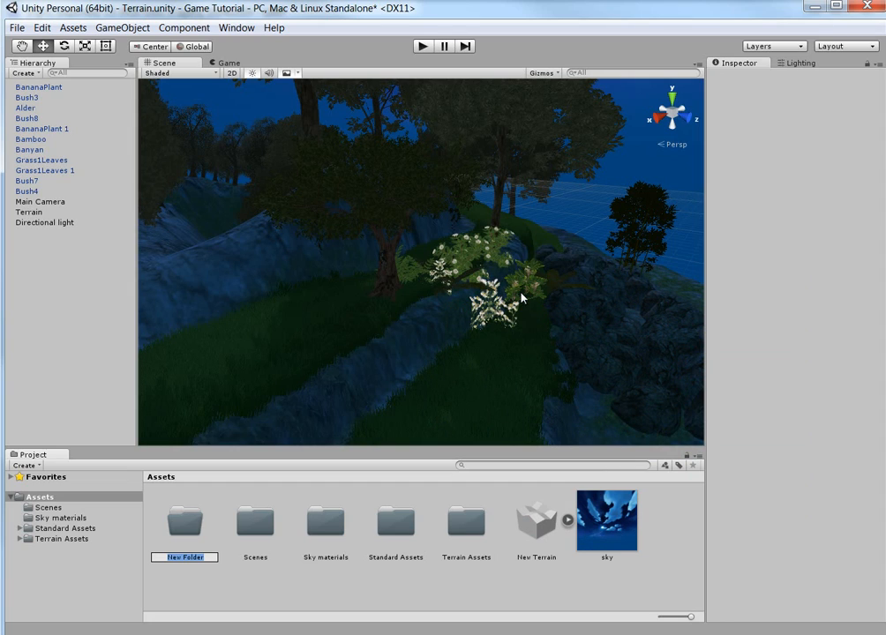
{"action": "type", "text": "light sky textures"}
{"action": "key", "text": "Return"}
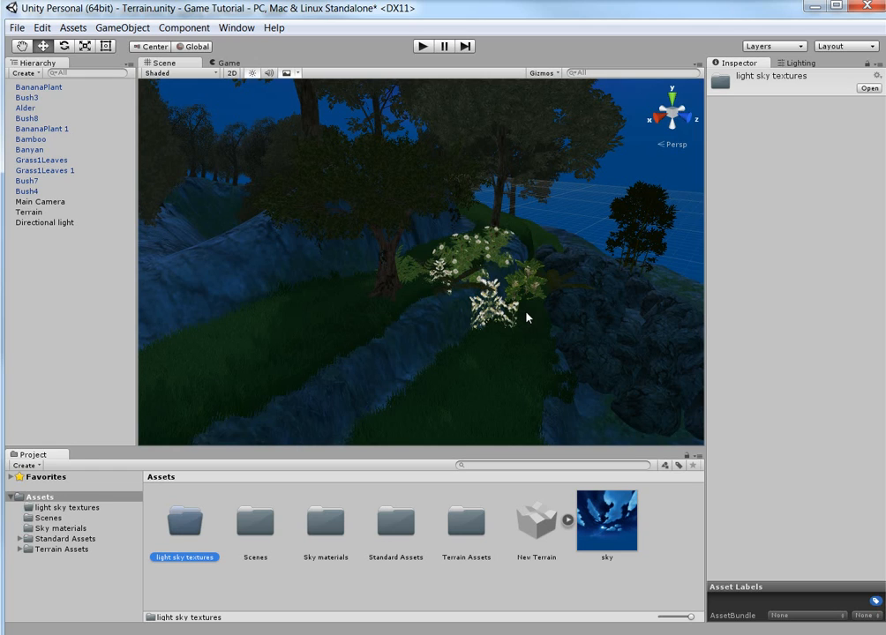
{"action": "double_click", "coordinate": [193, 521]}
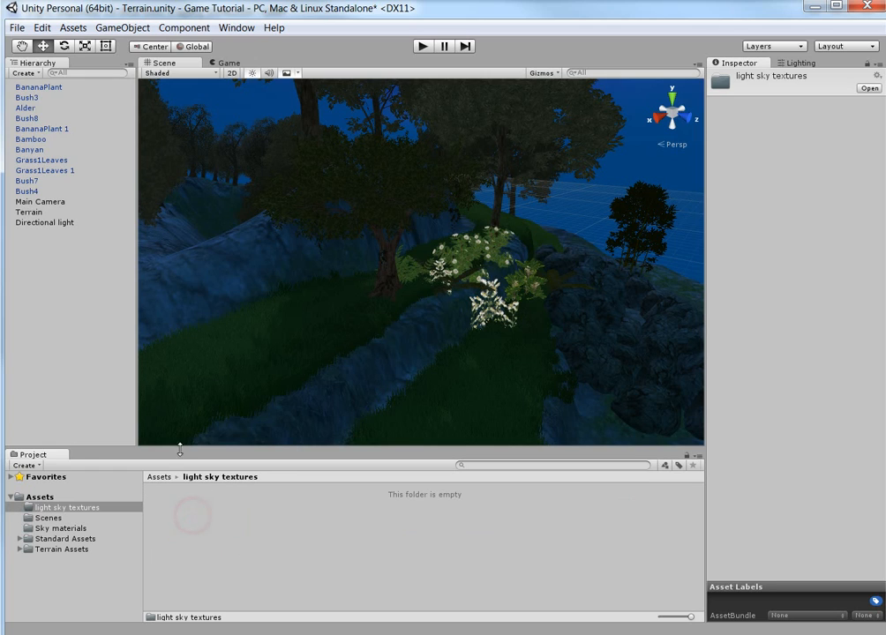
Import the exported face images from the my sky folder into the light sky textures folder
{"action": "key", "text": "alt+Tab"}
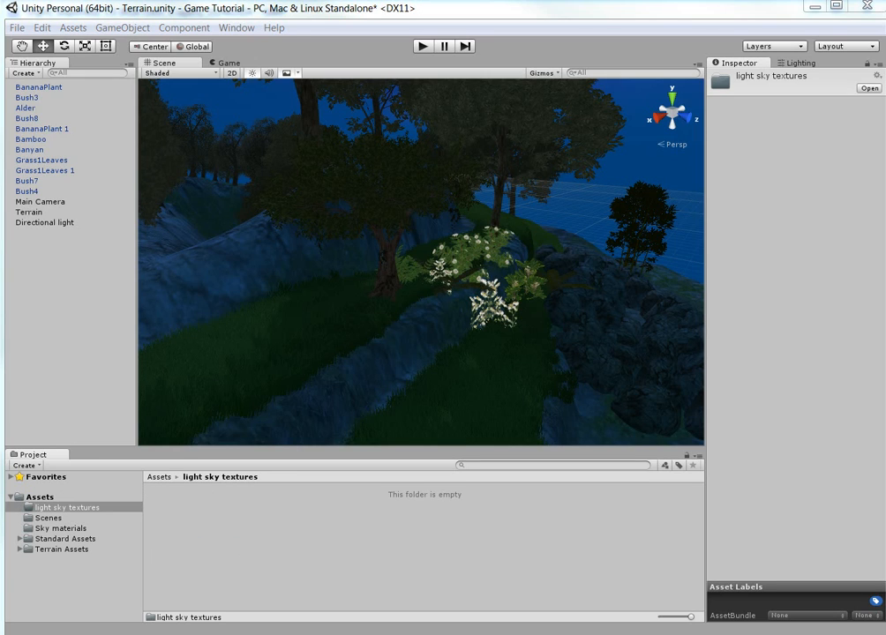
{"action": "left_click_drag", "start_coordinate": [198, 489], "coordinate": [296, 532]}
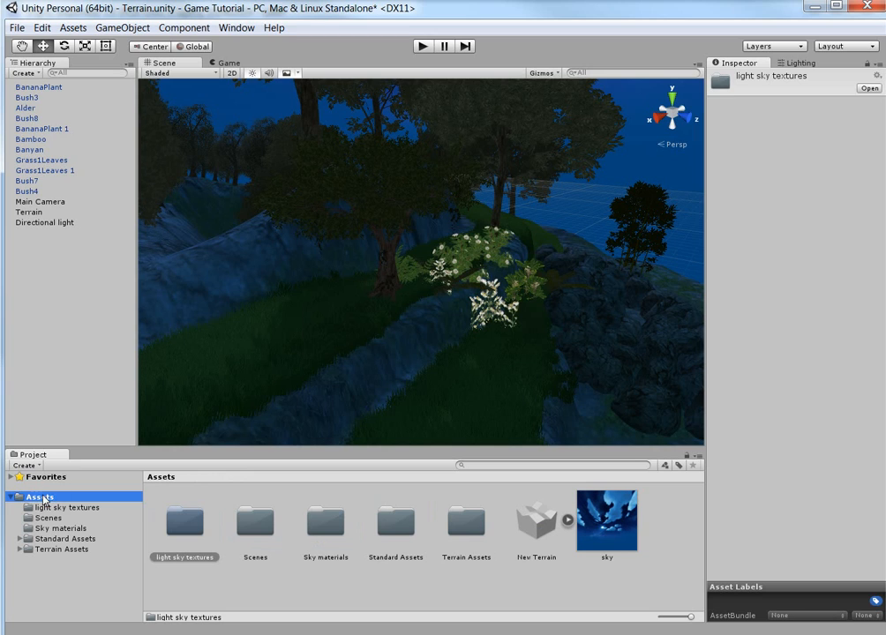
Create a new material named light sky in the project's Assets folder
{"action": "right_click", "coordinate": [356, 578]}
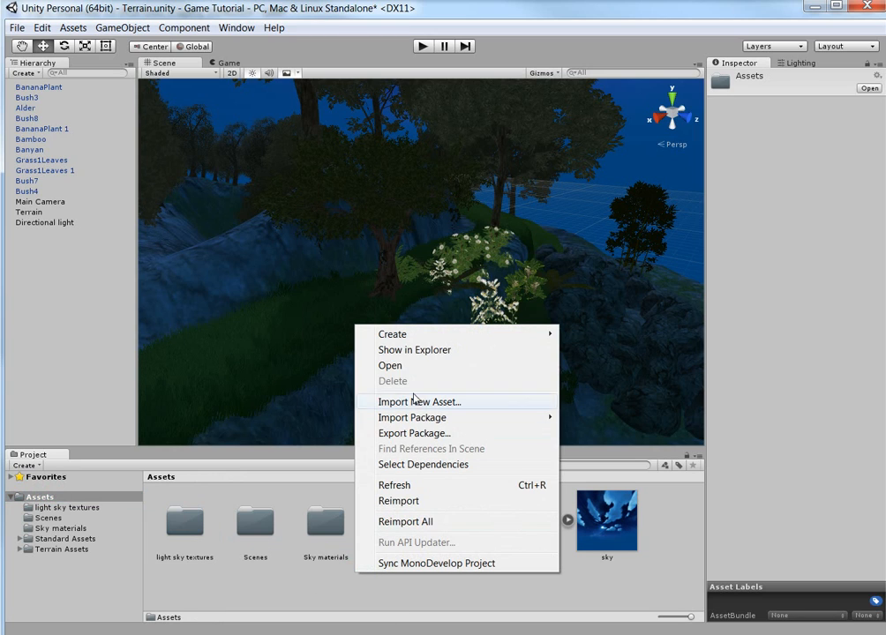
{"action": "mouse_move", "coordinate": [390, 333]}
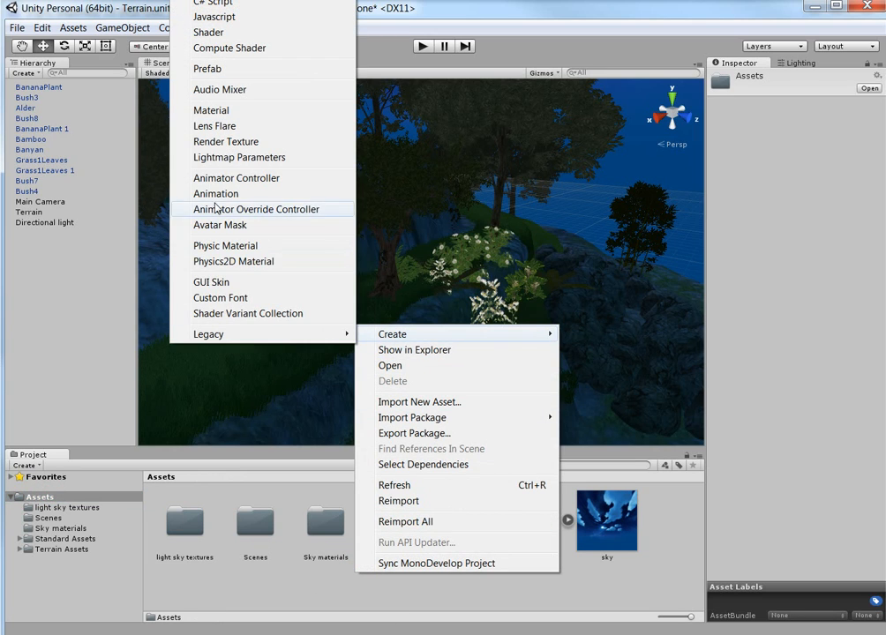
{"action": "left_click", "coordinate": [211, 110]}
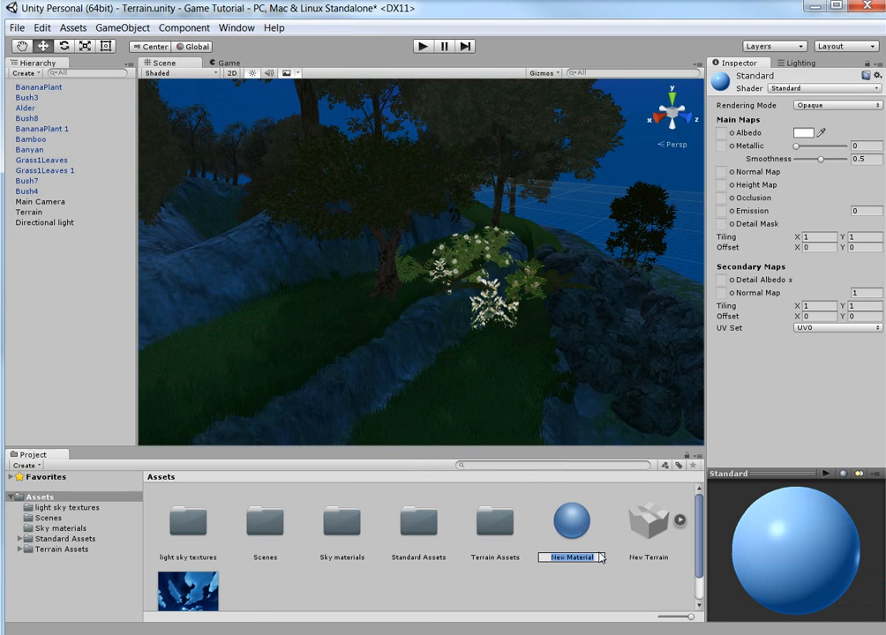
{"action": "key", "text": "BackSpace"}
{"action": "type", "text": "light sky"}
{"action": "key", "text": "Return"}
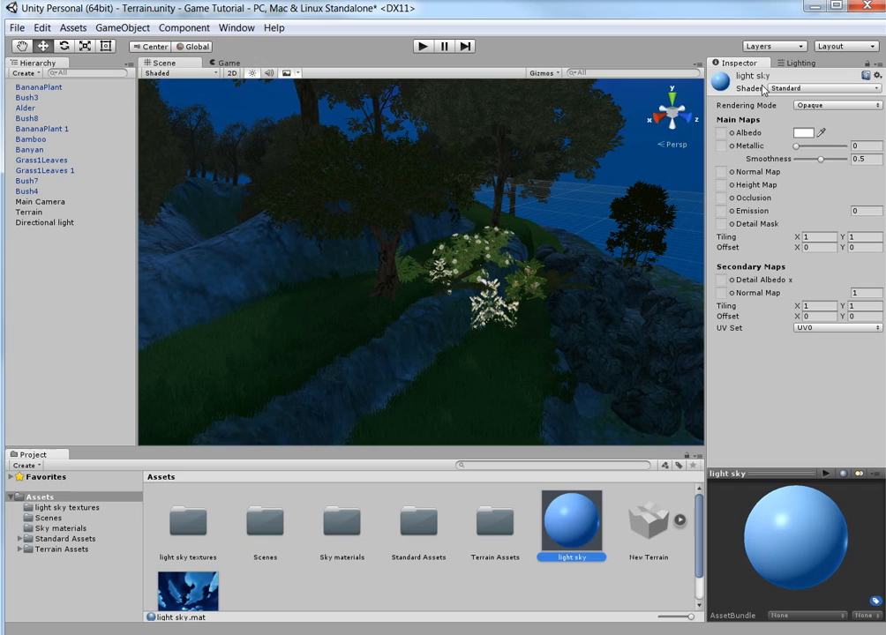
Set the light sky material's shader to Skybox/6 Sided
{"action": "left_click", "coordinate": [791, 89]}
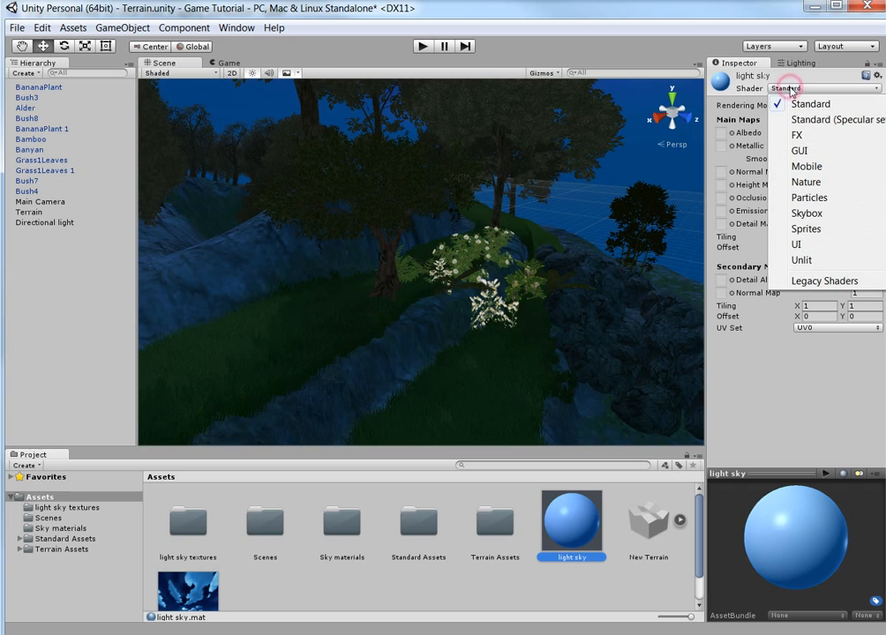
{"action": "mouse_move", "coordinate": [799, 217]}
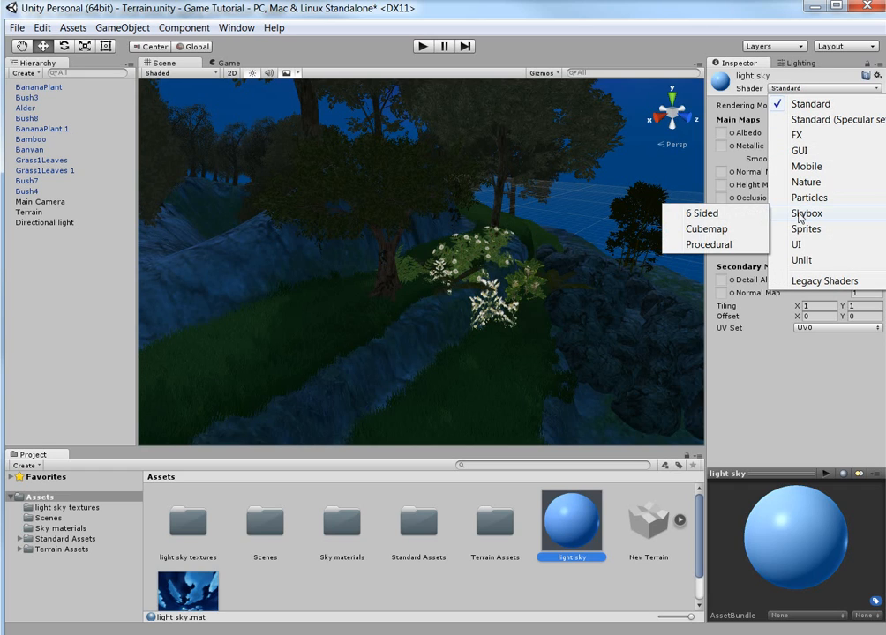
{"action": "left_click", "coordinate": [703, 215]}
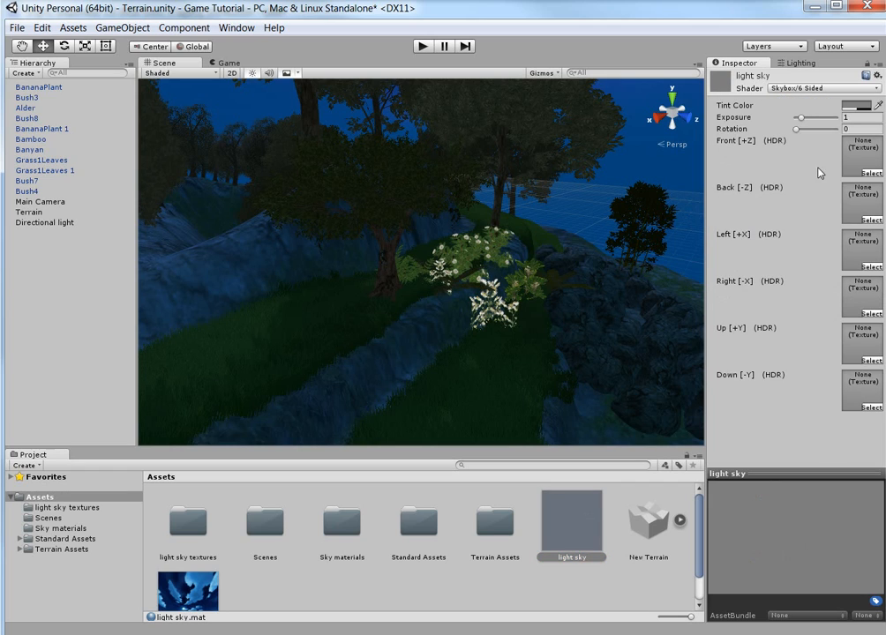
Assign the back, down, front, left, right and up images from light sky textures to the material's matching face slots
{"action": "left_click", "coordinate": [53, 510]}
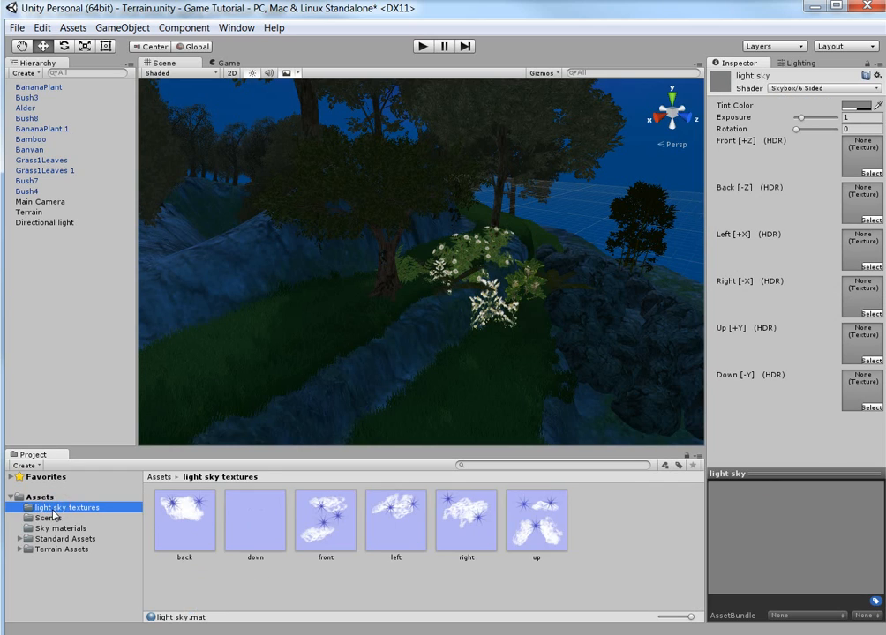
{"action": "left_click_drag", "start_coordinate": [179, 524], "coordinate": [862, 203]}
{"action": "left_click_drag", "start_coordinate": [238, 532], "coordinate": [858, 388]}
{"action": "left_click_drag", "start_coordinate": [321, 539], "coordinate": [862, 173]}
{"action": "left_click_drag", "start_coordinate": [396, 544], "coordinate": [862, 249]}
{"action": "left_click_drag", "start_coordinate": [459, 528], "coordinate": [862, 298]}
{"action": "left_click_drag", "start_coordinate": [528, 528], "coordinate": [861, 346]}
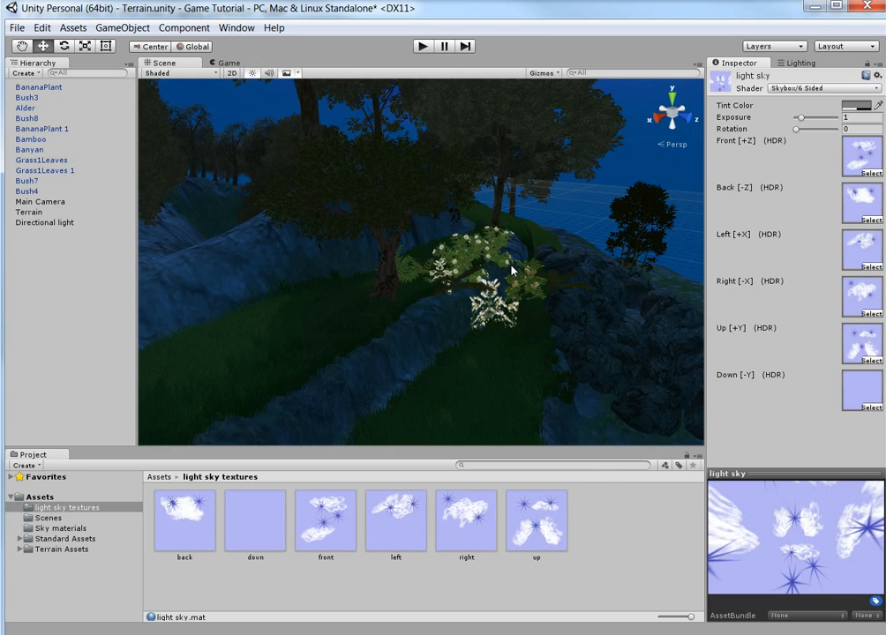
Set the scene's environment lighting skybox to the light sky material and view the sky around the terrain
{"action": "left_click", "coordinate": [797, 65]}
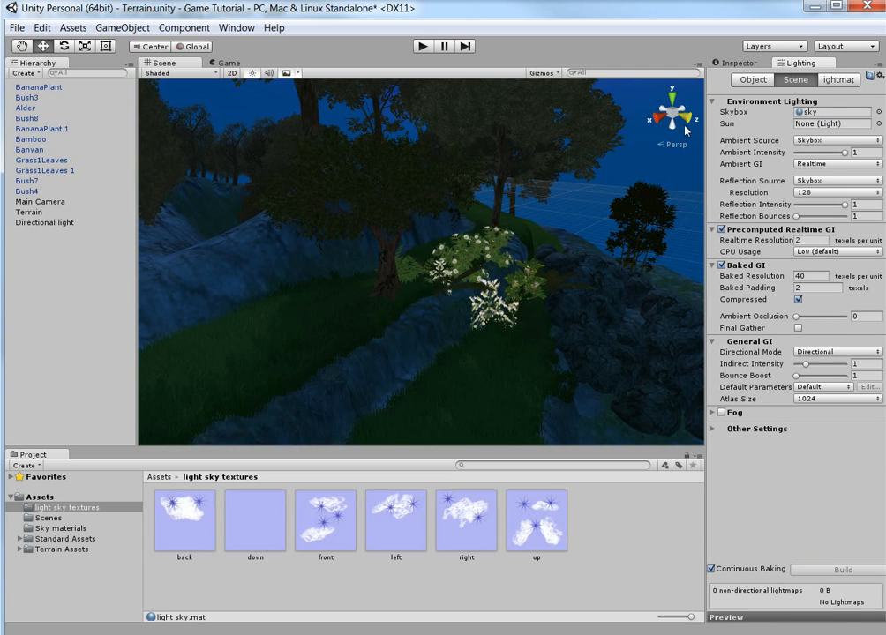
{"action": "scroll", "coordinate": [375, 201], "scroll_direction": "down", "scroll_amount": 5}
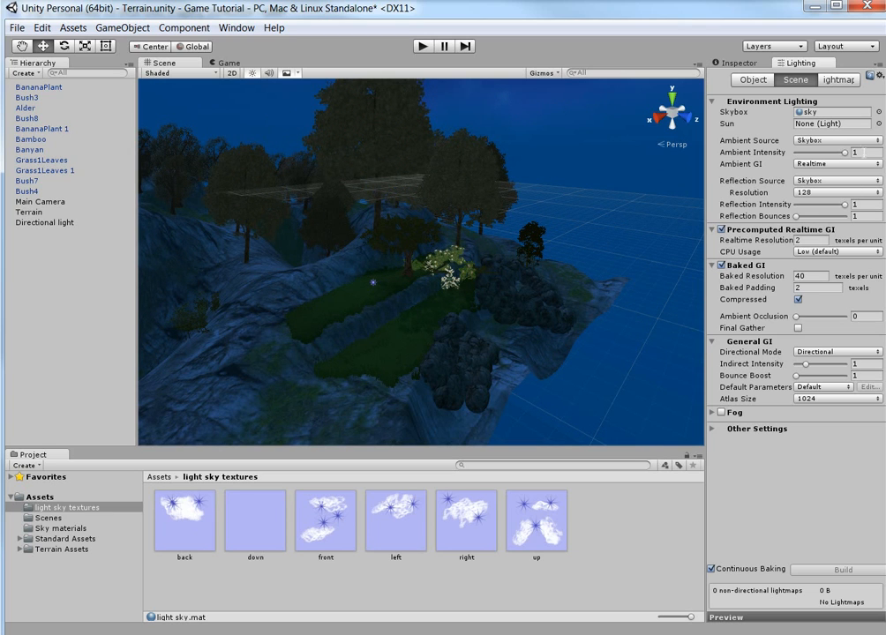
{"action": "left_click", "coordinate": [879, 113]}
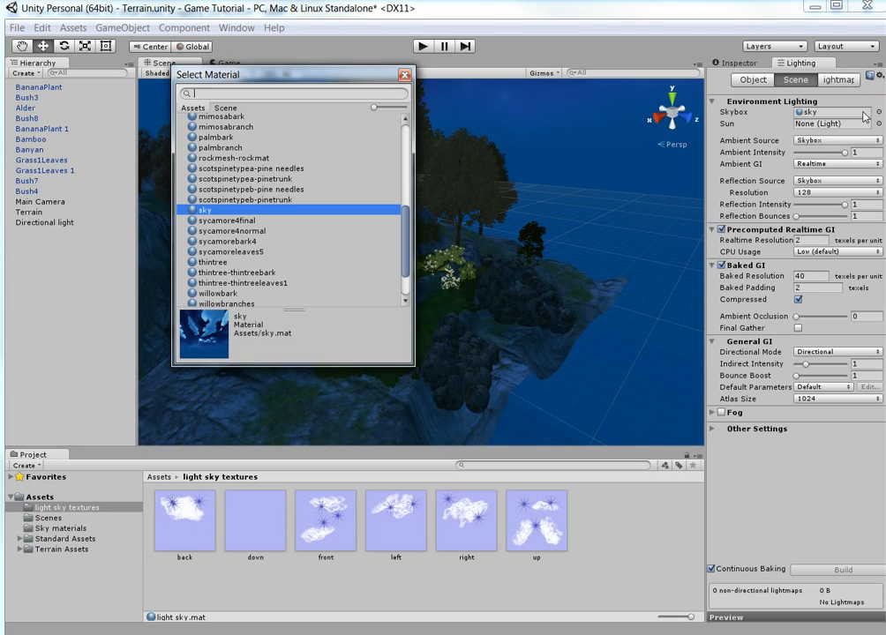
{"action": "left_click_drag", "start_coordinate": [406, 247], "coordinate": [406, 199]}
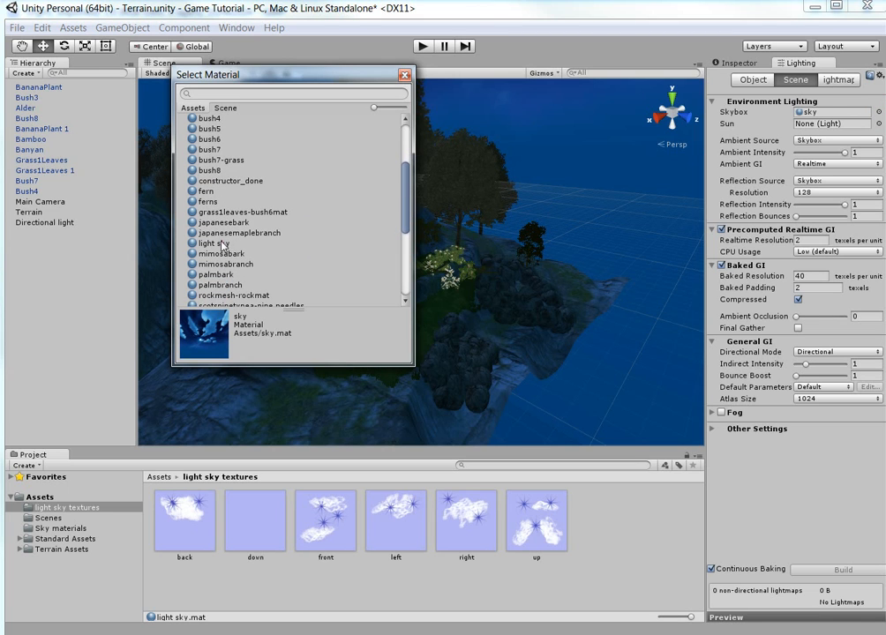
{"action": "left_click", "coordinate": [222, 245]}
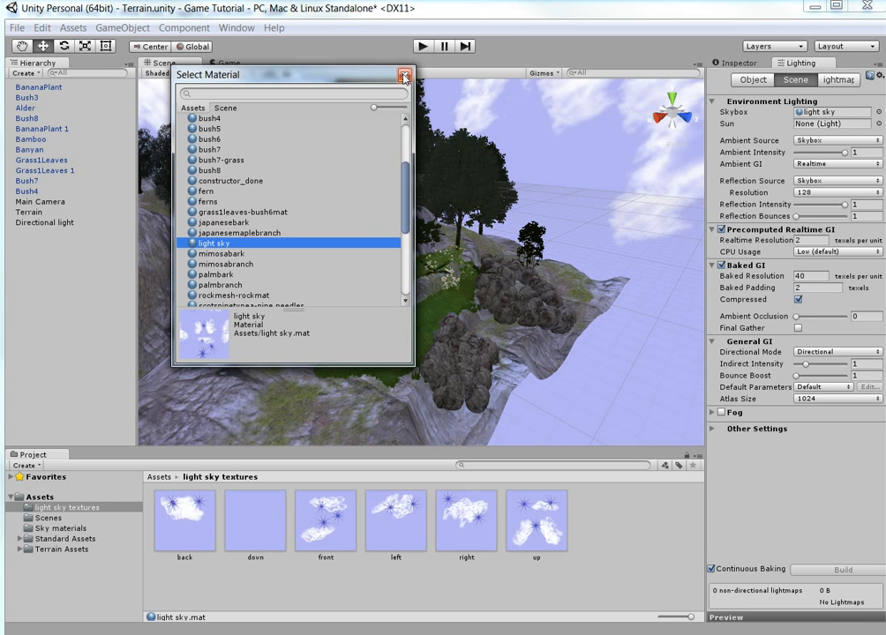
{"action": "left_click", "coordinate": [405, 75]}
{"action": "left_click_drag", "start_coordinate": [557, 248], "coordinate": [633, 142]}
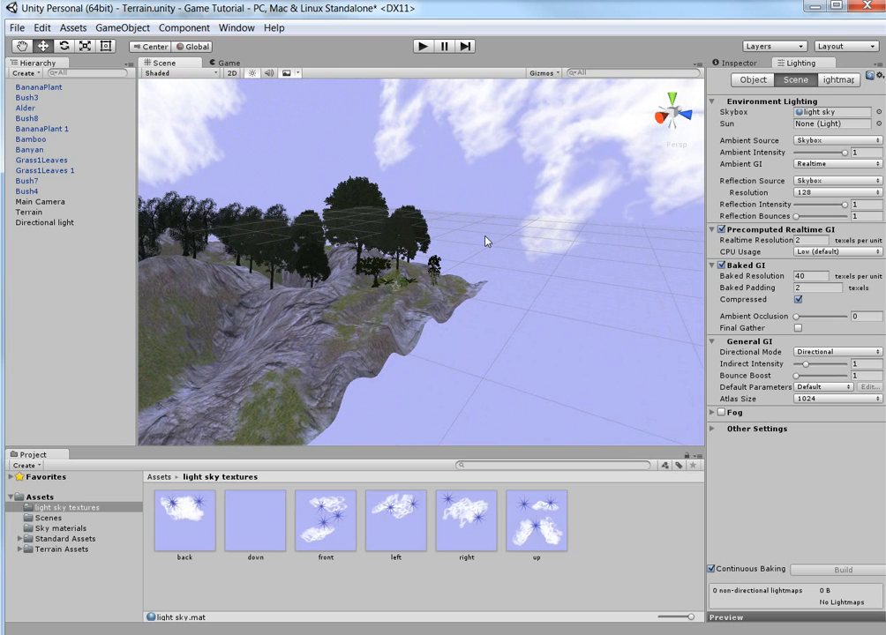